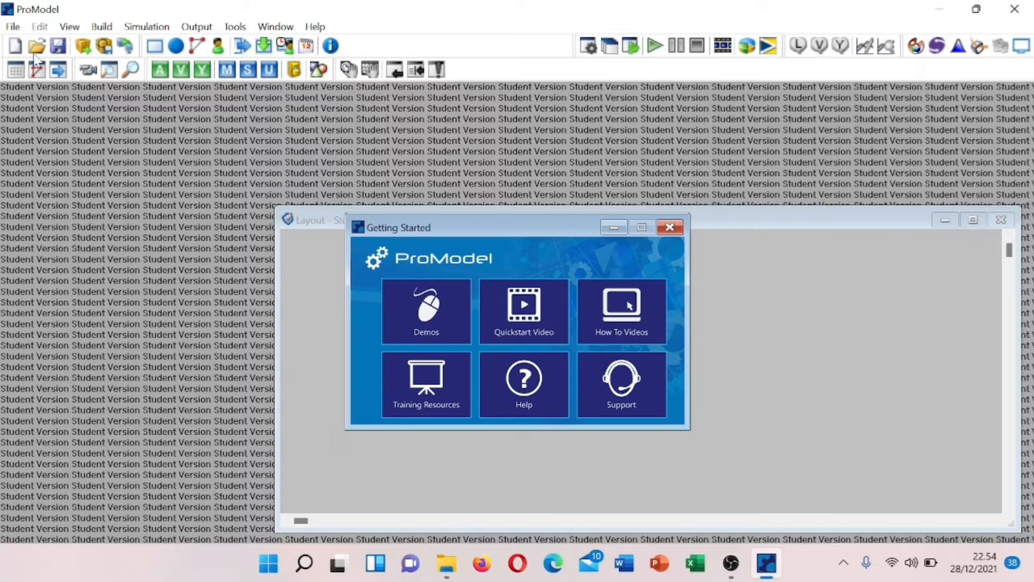
- Open the File menu on the empty ProModel layout
{"action": "left_click", "coordinate": [13, 27]}
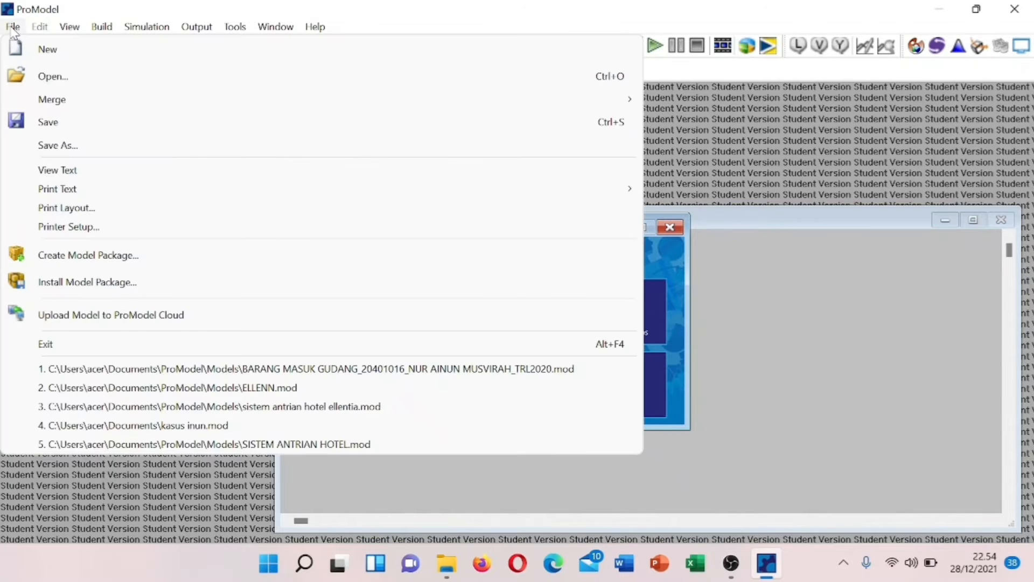
- Create a new model titled 'PROSES BARANG MENUJU GUDANG' with distances in meters
{"action": "left_click", "coordinate": [13, 27]}
{"action": "left_click", "coordinate": [12, 27]}
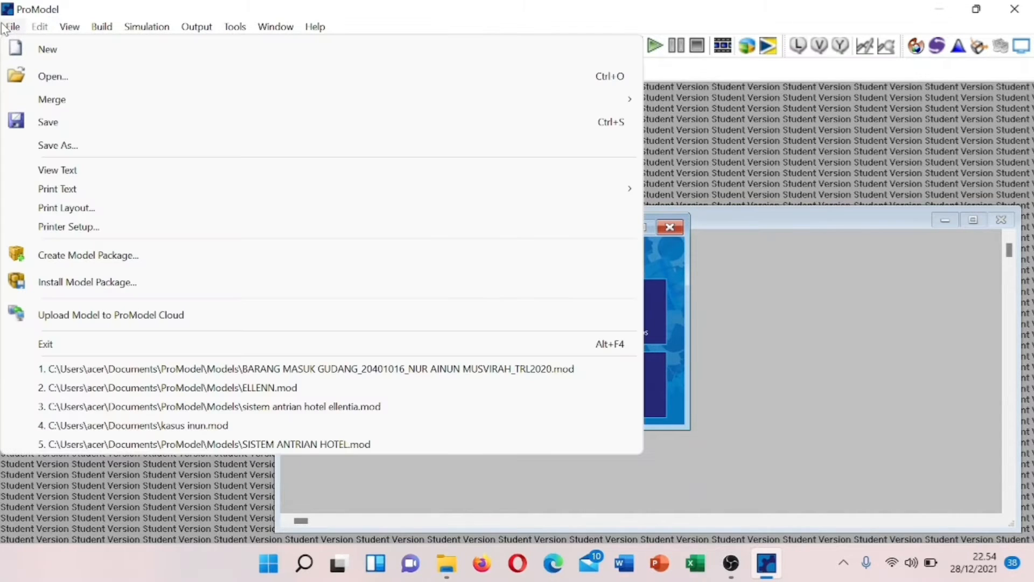
{"action": "left_click", "coordinate": [57, 58]}
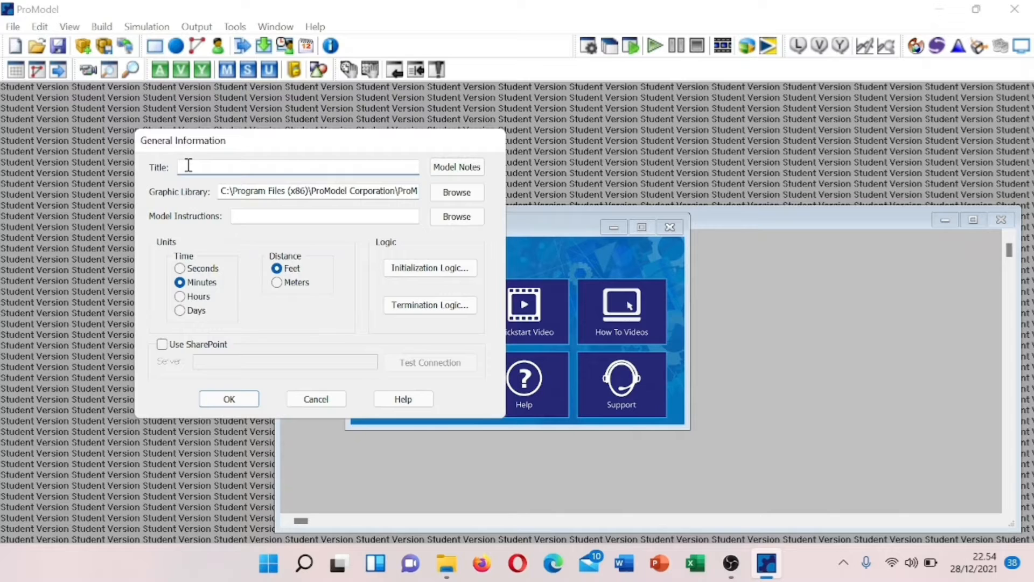
{"action": "type", "text": "BARANG M"}
{"action": "key", "text": "BackSpace"}
{"action": "key", "text": "BackSpace"}
{"action": "key", "text": "BackSpace"}
{"action": "key", "text": "BackSpace"}
{"action": "key", "text": "BackSpace"}
{"action": "type", "text": "PROSES BARANG MEN"}
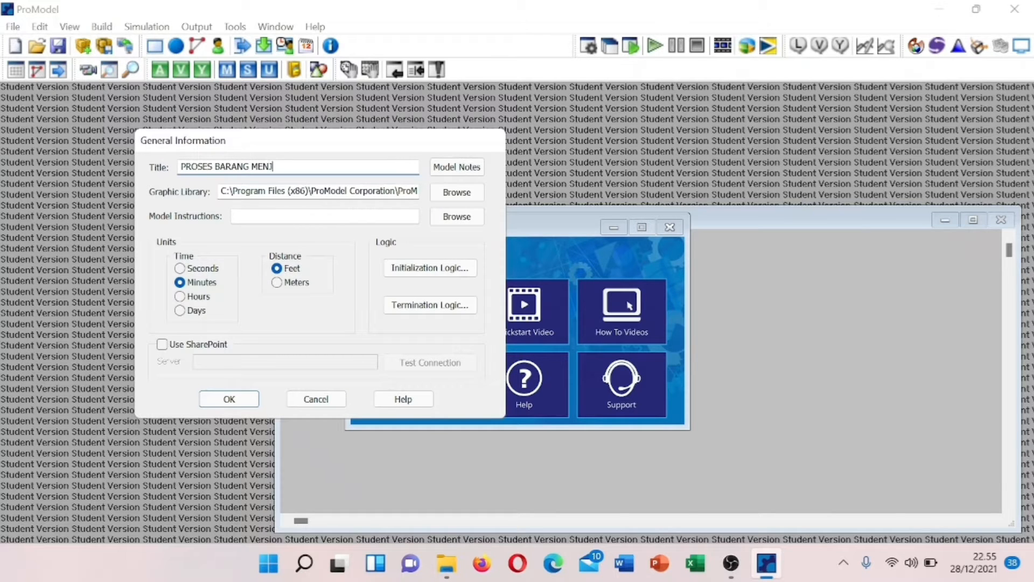
{"action": "type", "text": "UJU GUDANG"}
{"action": "left_click", "coordinate": [277, 284]}
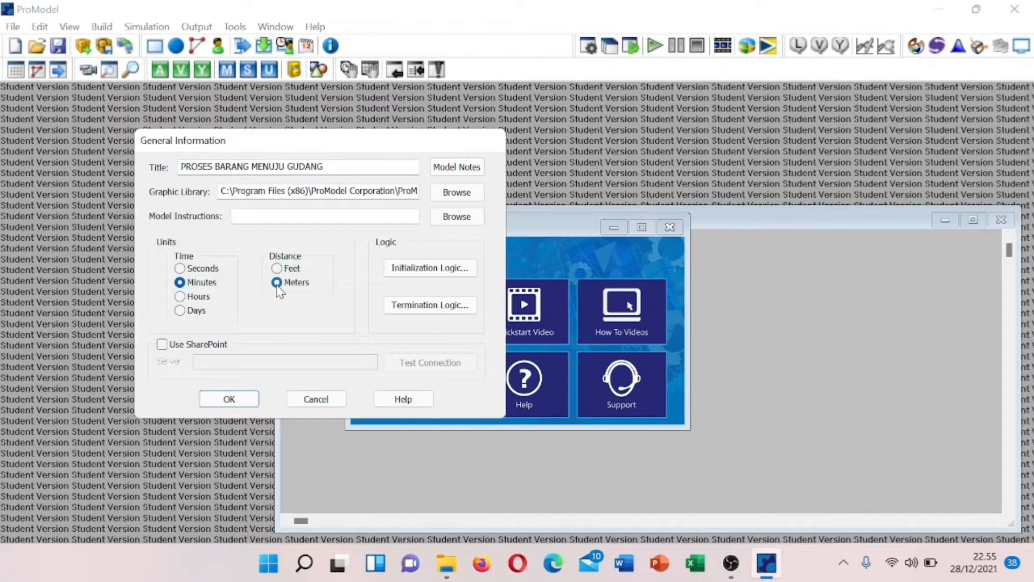
{"action": "left_click", "coordinate": [221, 403]}
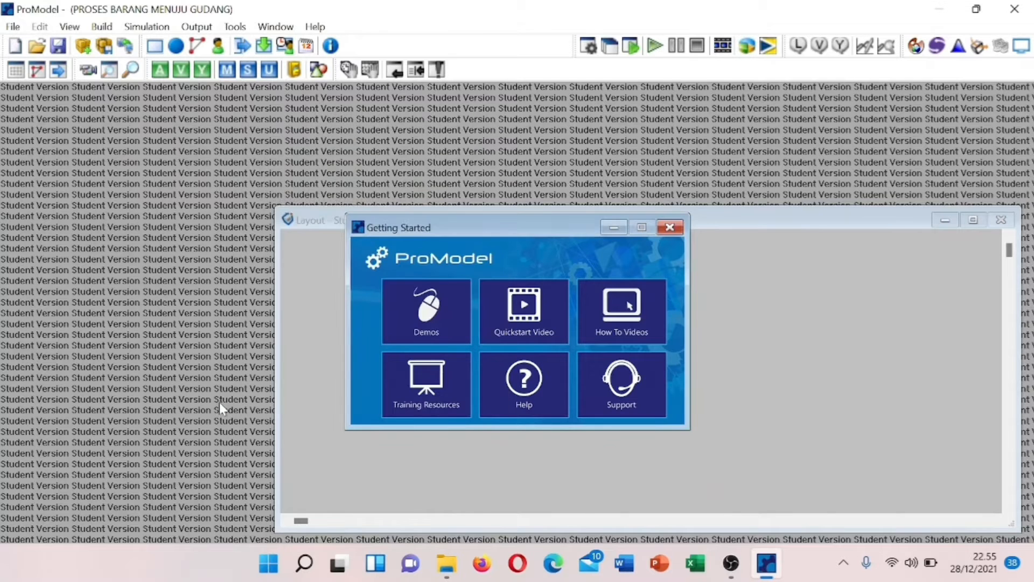
{"action": "left_click", "coordinate": [101, 26]}
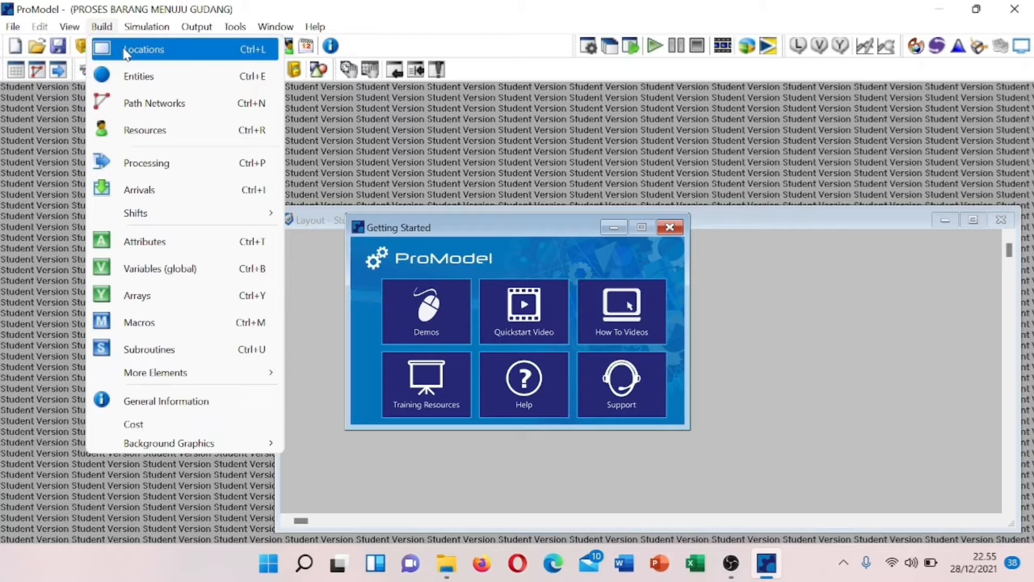
- Place a Pickup location drawn as a pickup truck and widen its graphic
{"action": "left_click", "coordinate": [127, 52]}
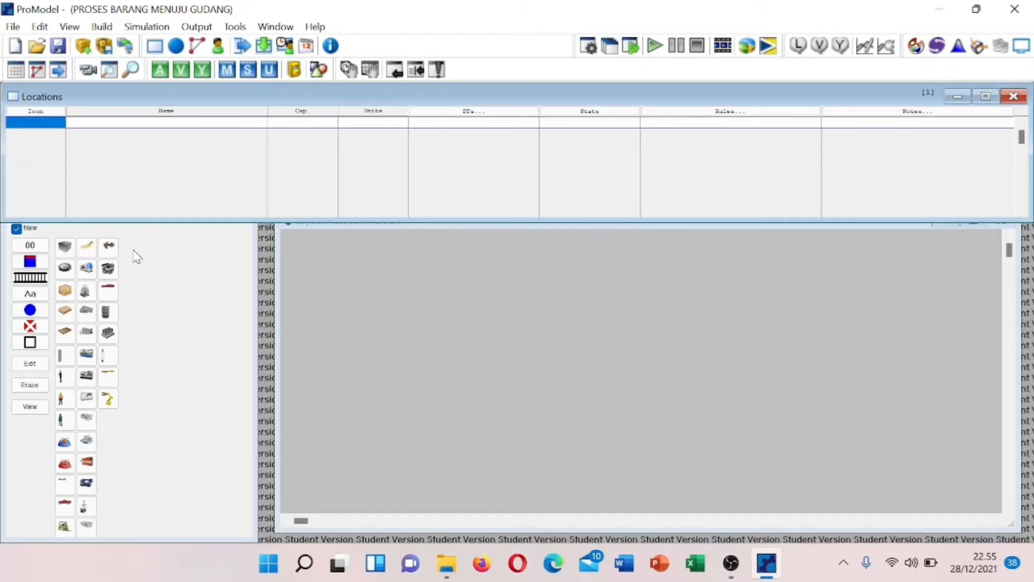
{"action": "left_click", "coordinate": [70, 508]}
{"action": "left_click", "coordinate": [364, 453]}
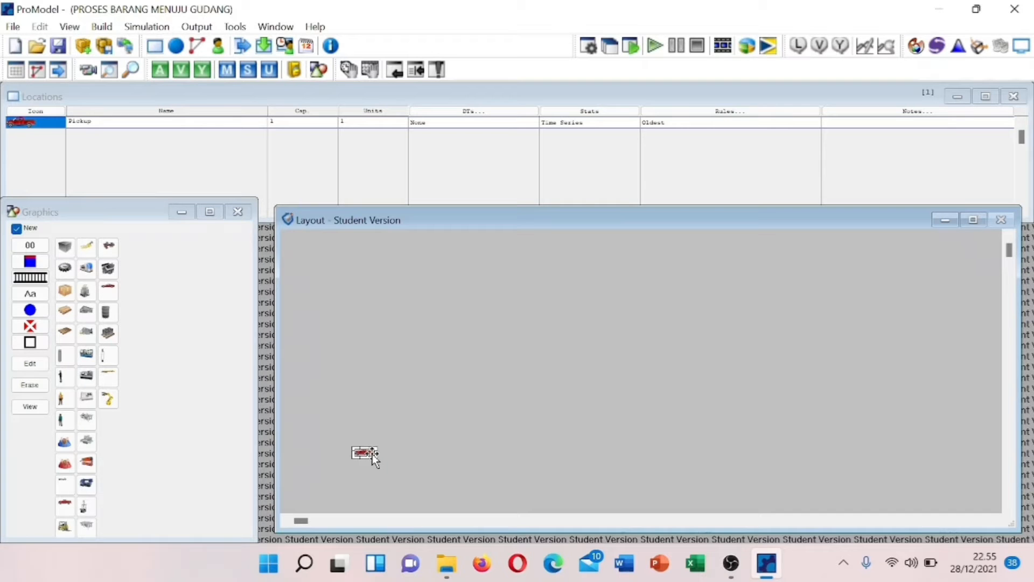
{"action": "right_click", "coordinate": [374, 460]}
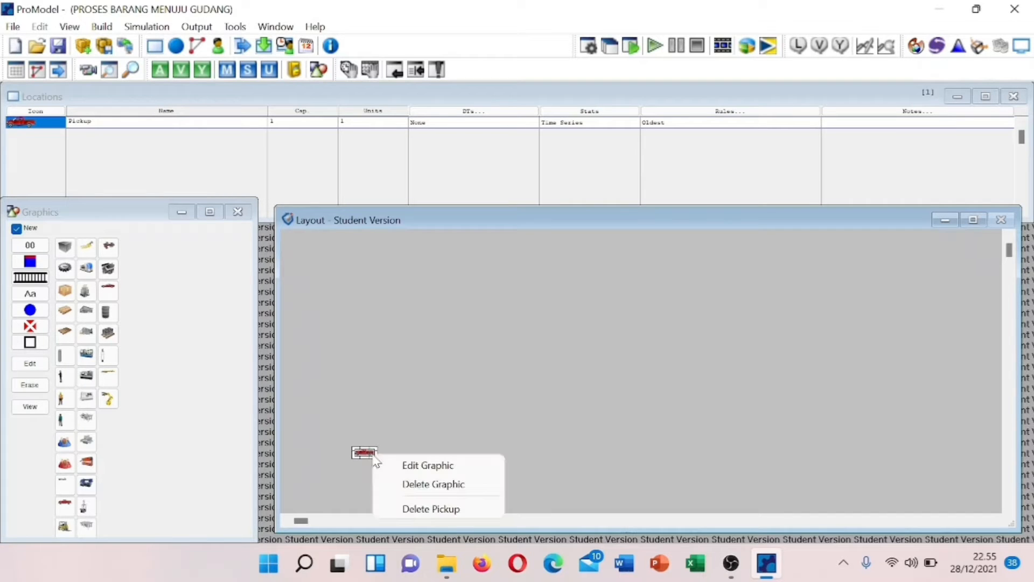
{"action": "left_click", "coordinate": [409, 469]}
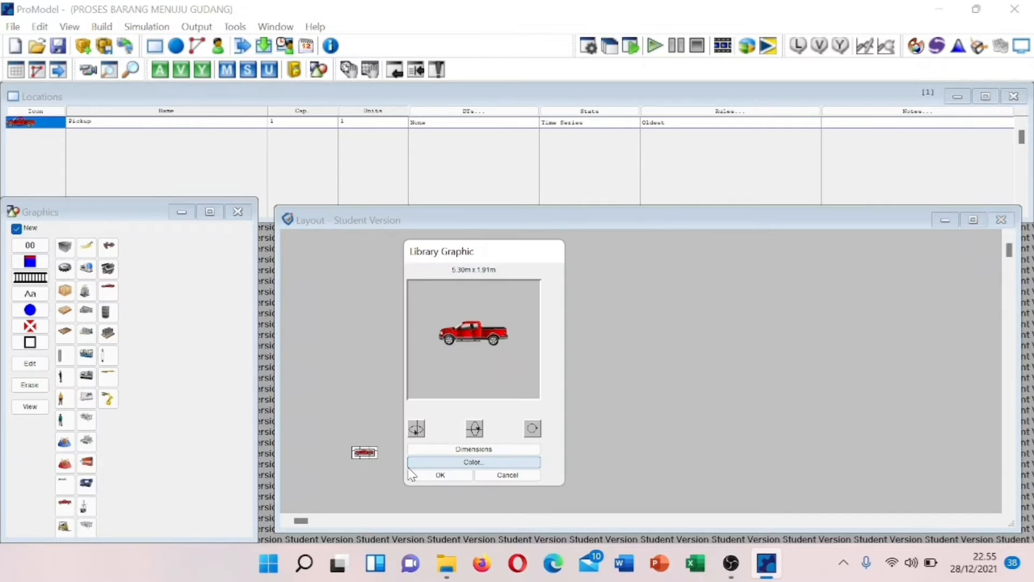
{"action": "left_click", "coordinate": [460, 451]}
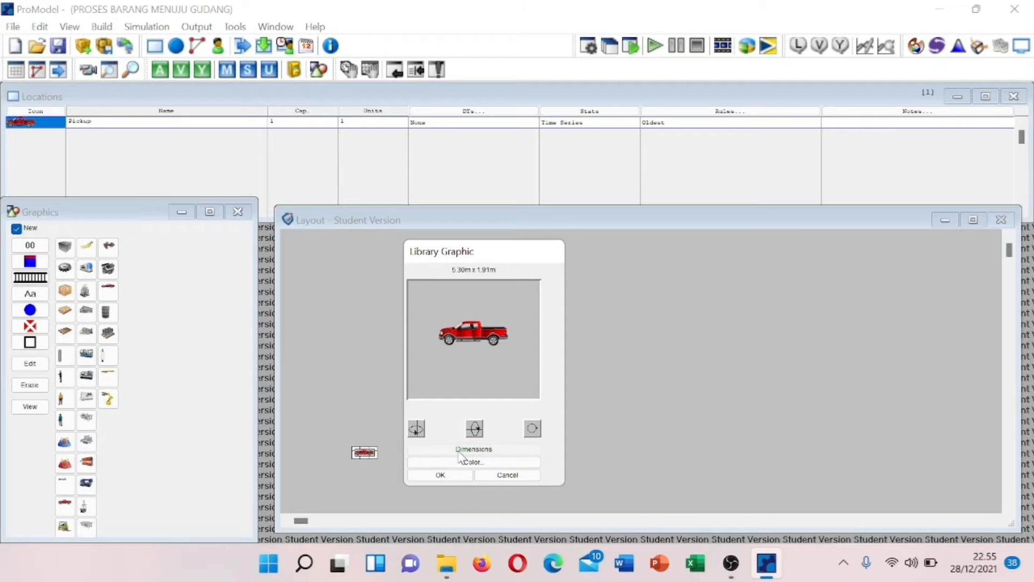
{"action": "left_click_drag", "start_coordinate": [673, 482], "coordinate": [621, 486]}
{"action": "type", "text": "10"}
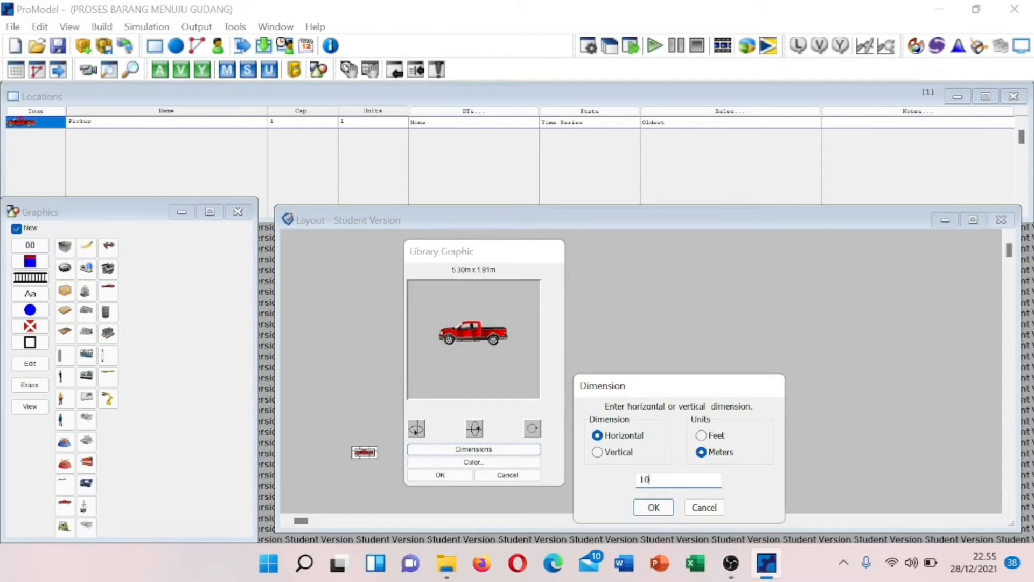
{"action": "left_click", "coordinate": [650, 510]}
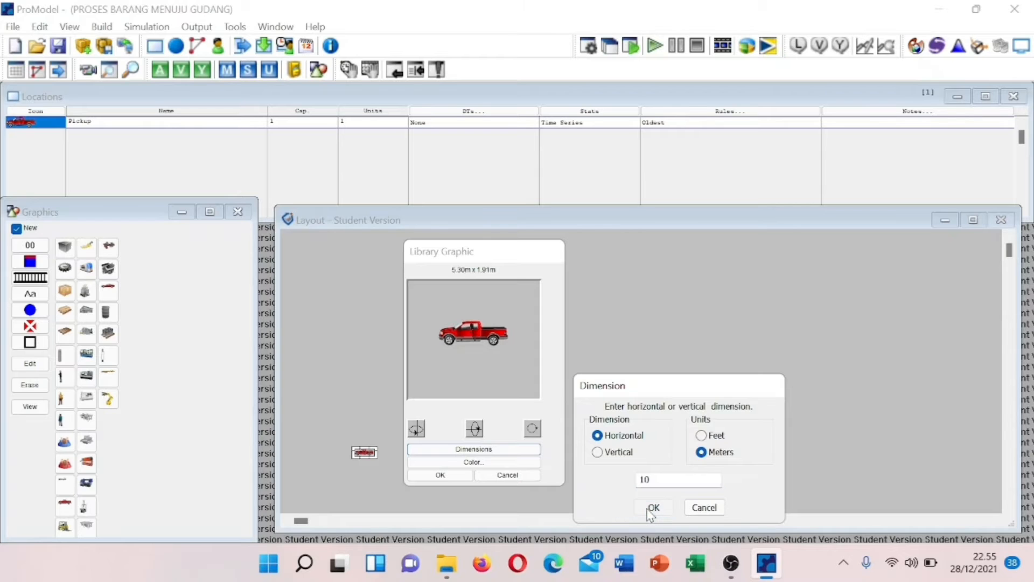
{"action": "left_click", "coordinate": [452, 476]}
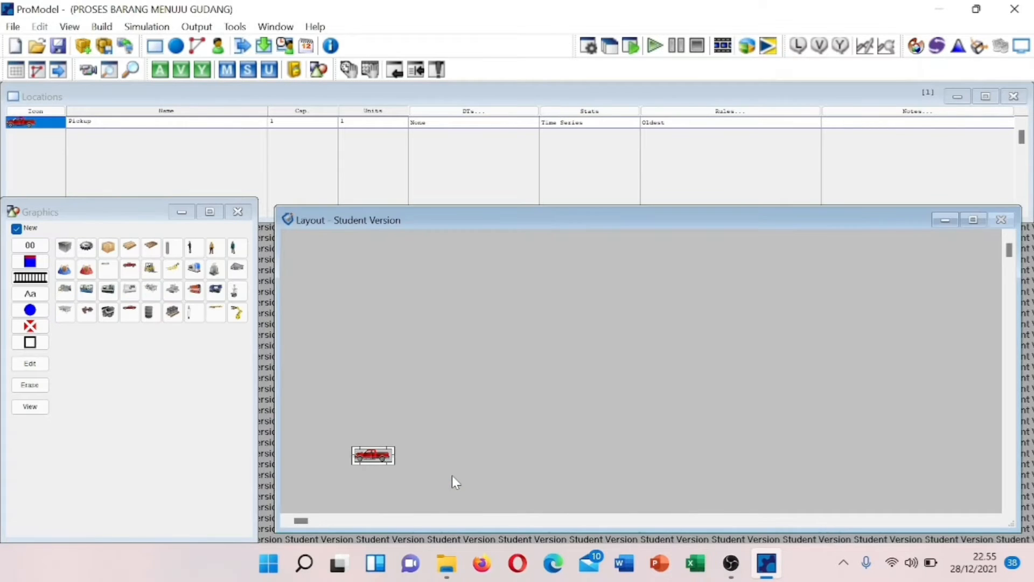
- Resize the pickup truck graphic to 25 m wide and move it to the lower left
{"action": "right_click", "coordinate": [381, 460]}
{"action": "left_click", "coordinate": [420, 465]}
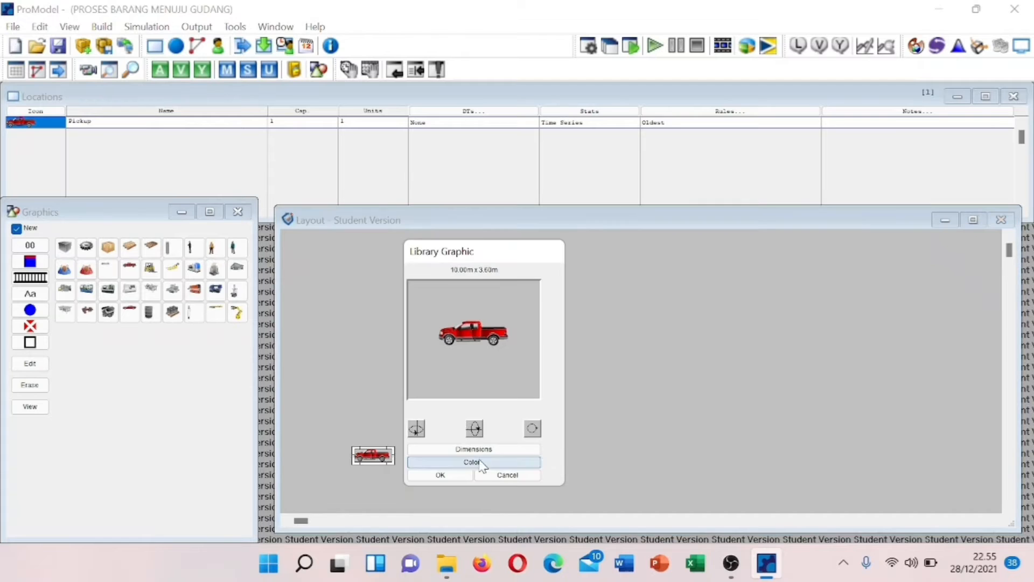
{"action": "left_click", "coordinate": [471, 448]}
{"action": "left_click_drag", "start_coordinate": [668, 486], "coordinate": [594, 486]}
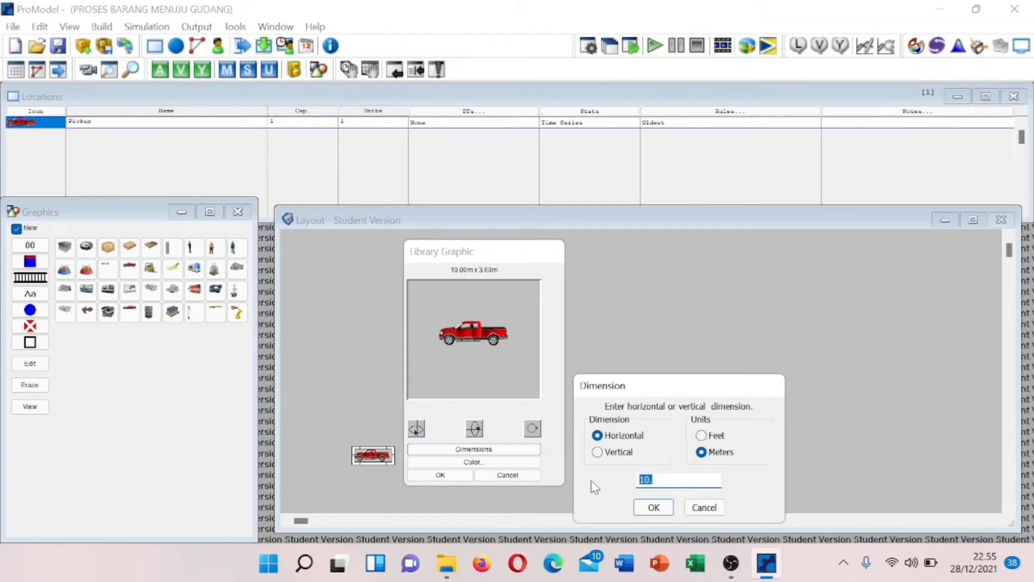
{"action": "type", "text": "25"}
{"action": "left_click", "coordinate": [654, 507]}
{"action": "left_click", "coordinate": [459, 477]}
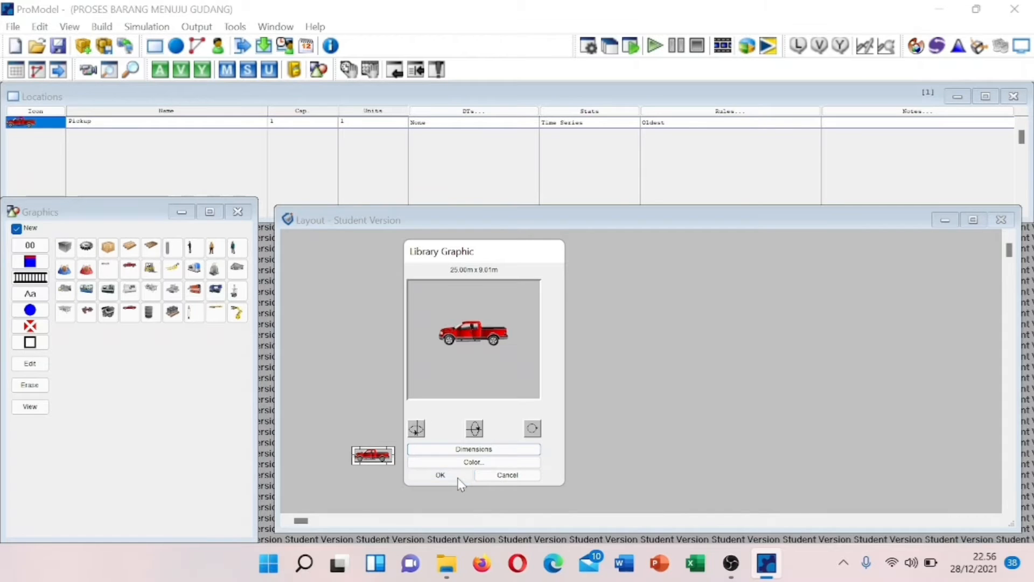
{"action": "left_click_drag", "start_coordinate": [363, 463], "coordinate": [362, 462]}
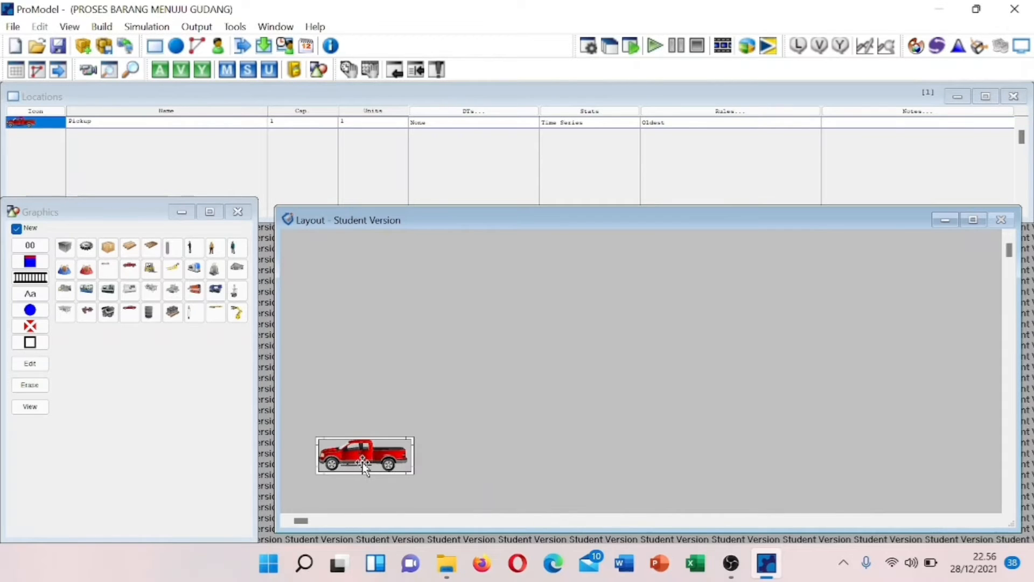
- Draw conveyor Loc1 right of the truck, then place an enlarged Table location after it
{"action": "left_click", "coordinate": [20, 282]}
{"action": "left_click", "coordinate": [449, 455]}
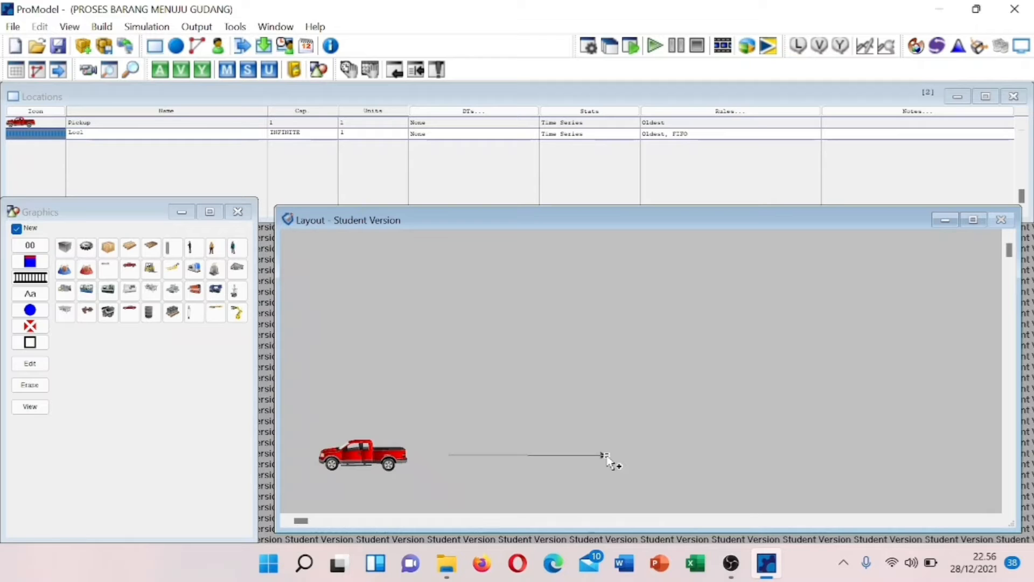
{"action": "right_click", "coordinate": [606, 455]}
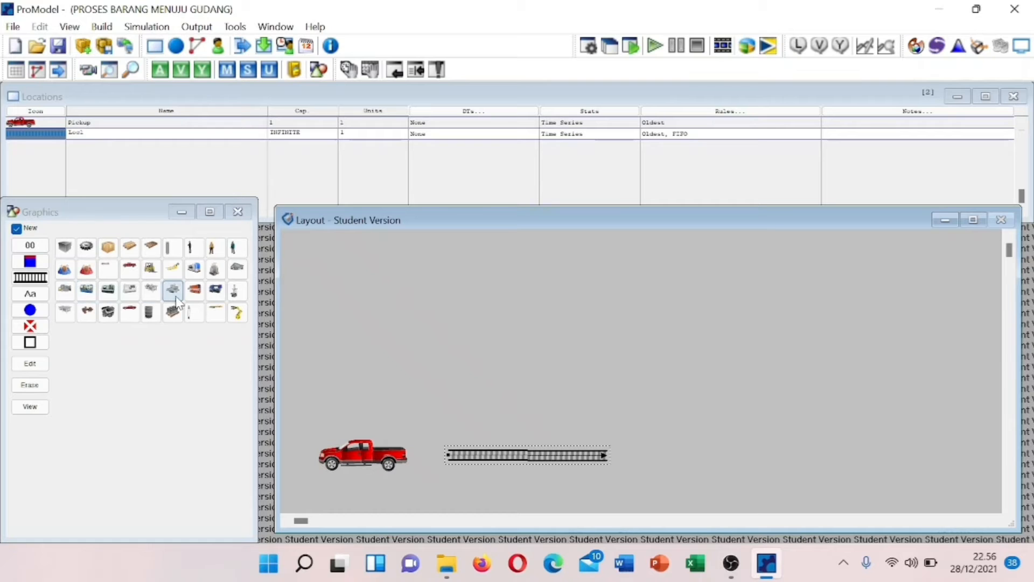
{"action": "left_click", "coordinate": [71, 317]}
{"action": "left_click", "coordinate": [712, 440]}
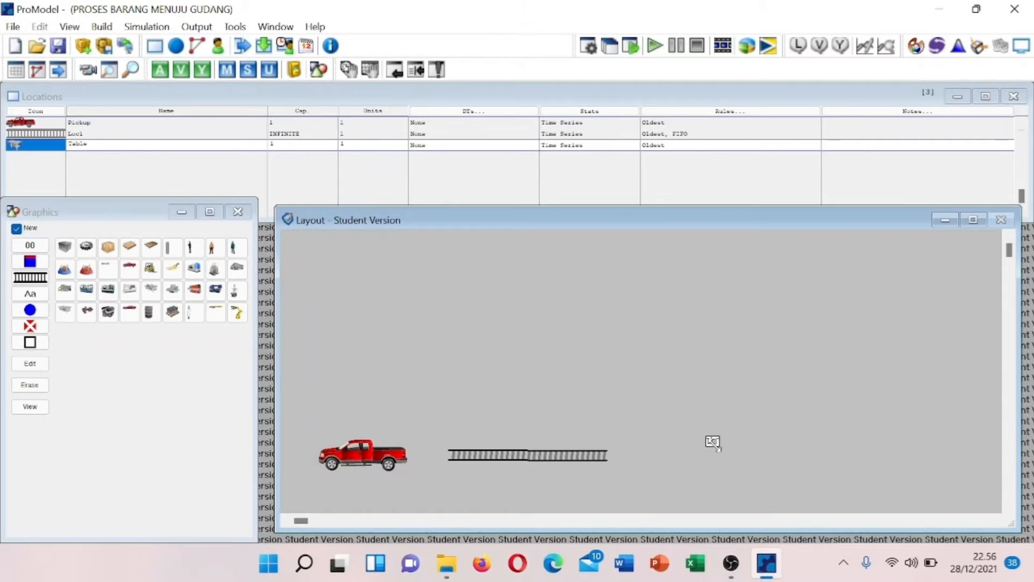
{"action": "mouse_move", "coordinate": [720, 448]}
{"action": "left_mouse_down"}
{"action": "mouse_move", "coordinate": [762, 483]}
{"action": "mouse_move", "coordinate": [765, 474]}
{"action": "mouse_move", "coordinate": [703, 456]}
{"action": "left_mouse_up"}
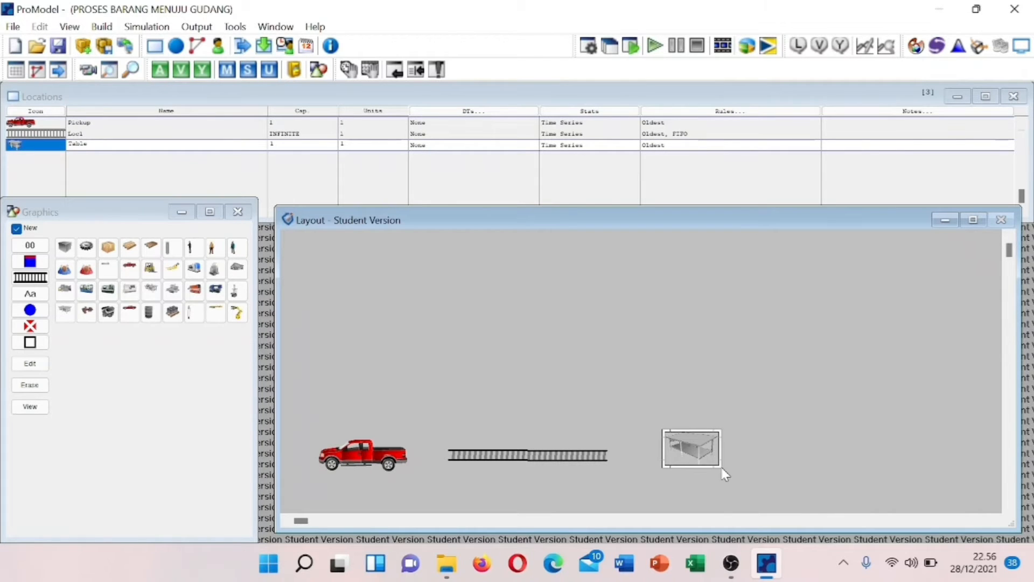
{"action": "left_click_drag", "start_coordinate": [718, 463], "coordinate": [679, 460]}
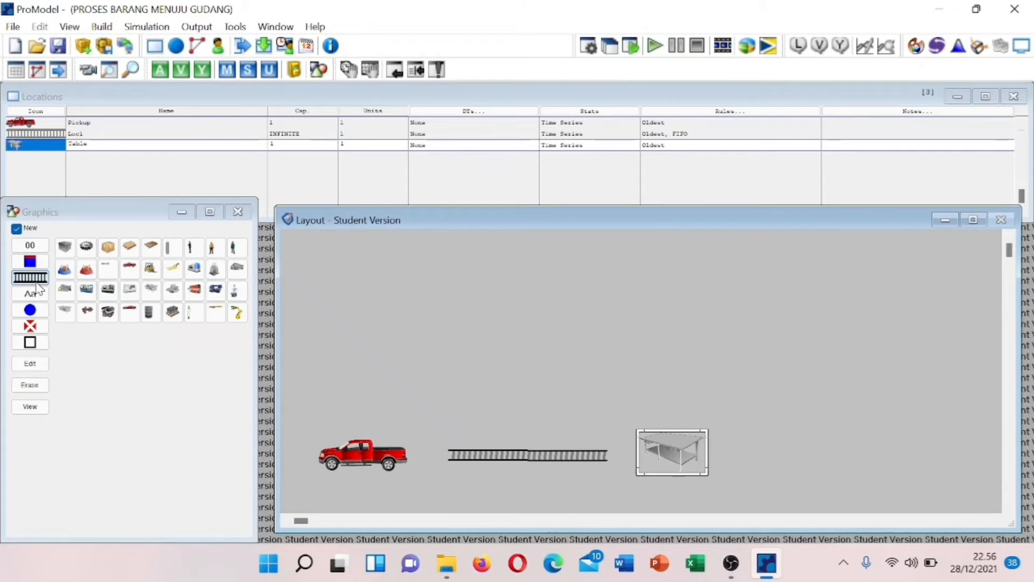
- Draw a Loc2 queue right of the table, then delete the Loc2 record
{"action": "left_click", "coordinate": [721, 457]}
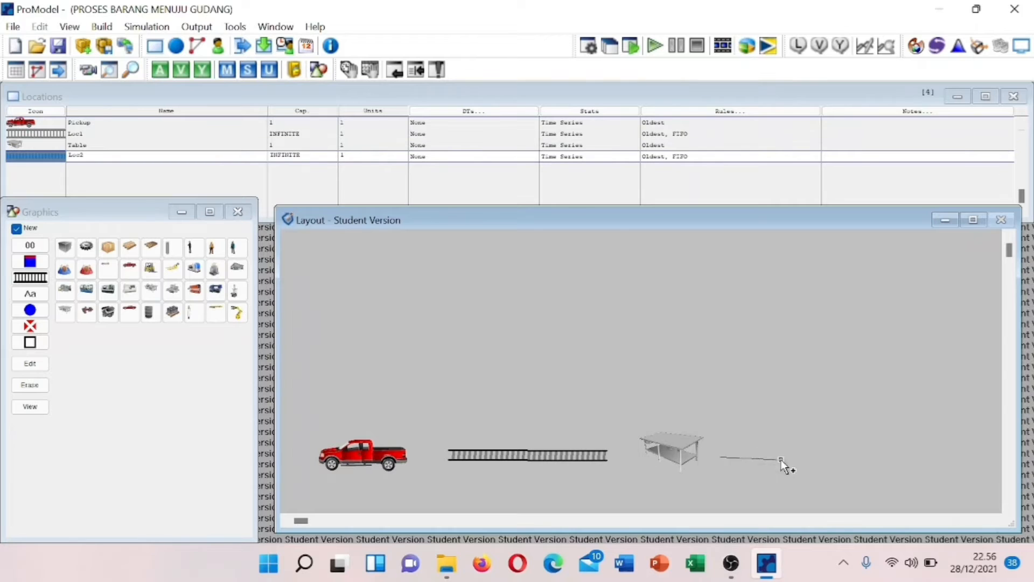
{"action": "right_click", "coordinate": [825, 458]}
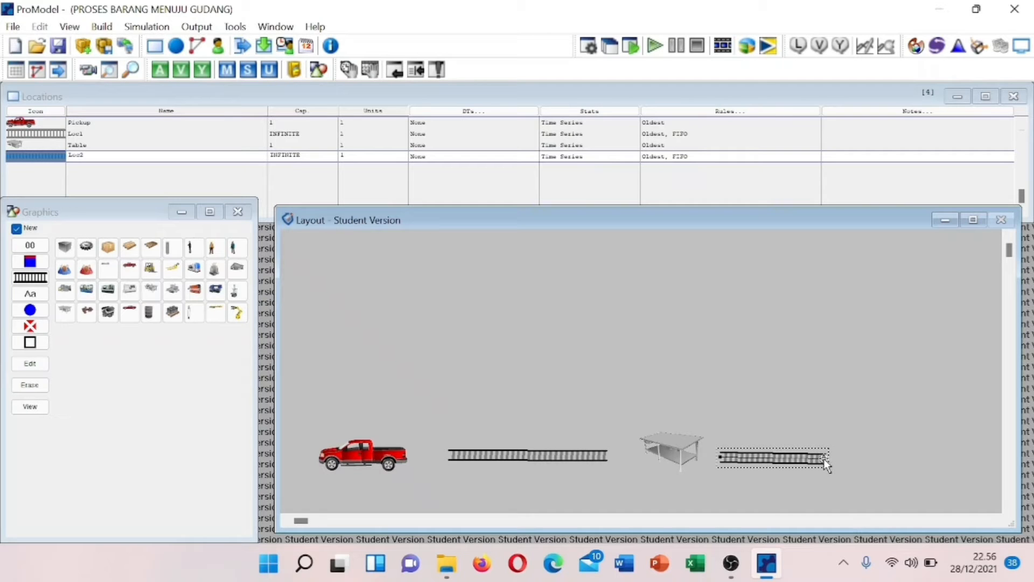
{"action": "mouse_move", "coordinate": [823, 457]}
{"action": "left_mouse_down"}
{"action": "mouse_move", "coordinate": [824, 467]}
{"action": "mouse_move", "coordinate": [813, 458]}
{"action": "left_mouse_up"}
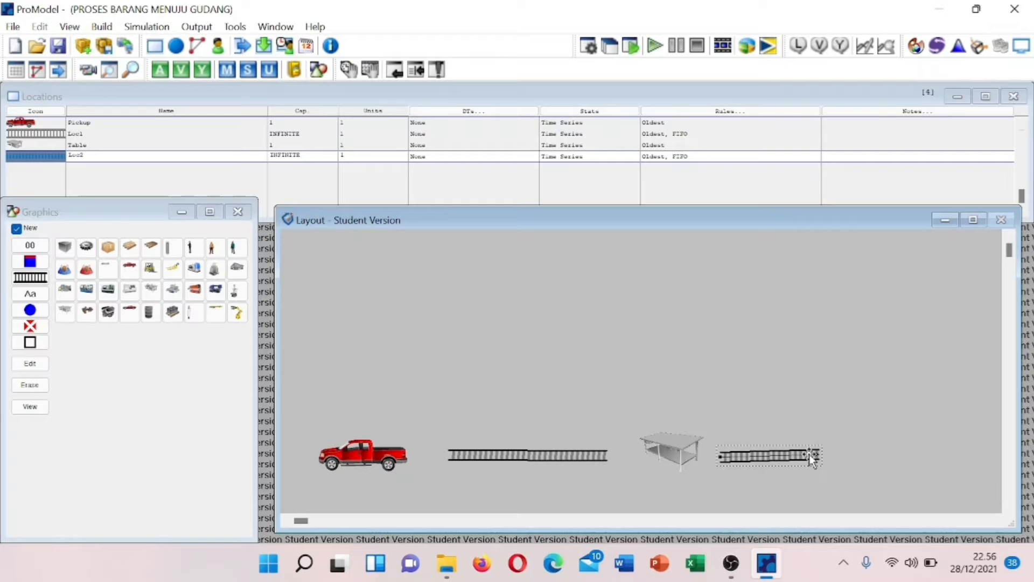
{"action": "left_click", "coordinate": [79, 156]}
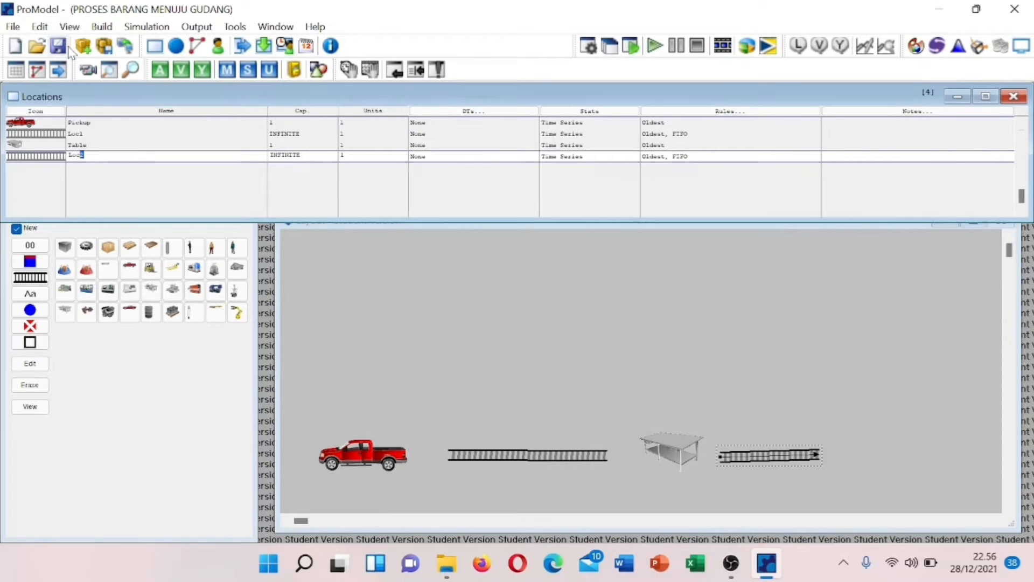
{"action": "left_click", "coordinate": [52, 27]}
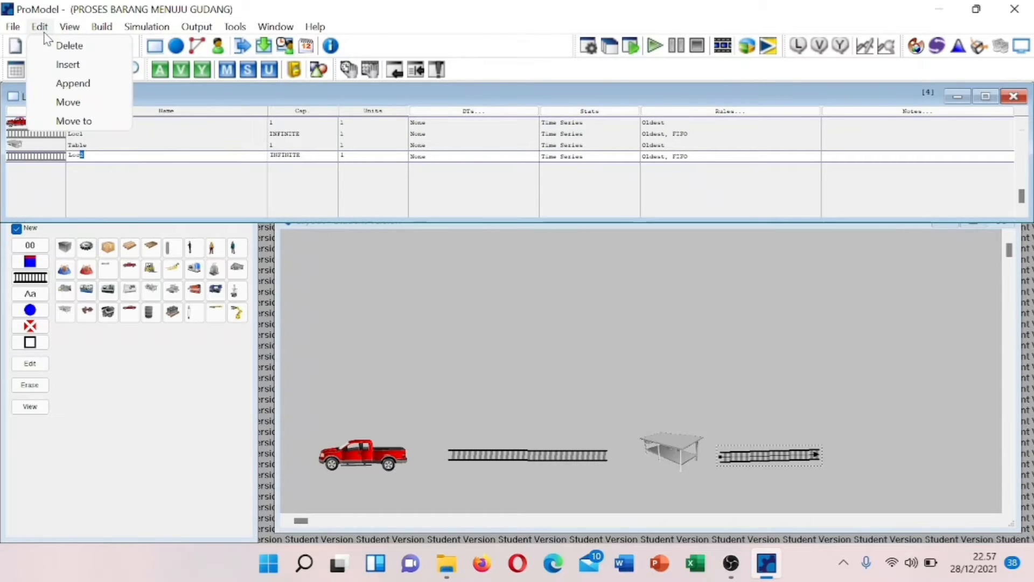
{"action": "left_click", "coordinate": [69, 45]}
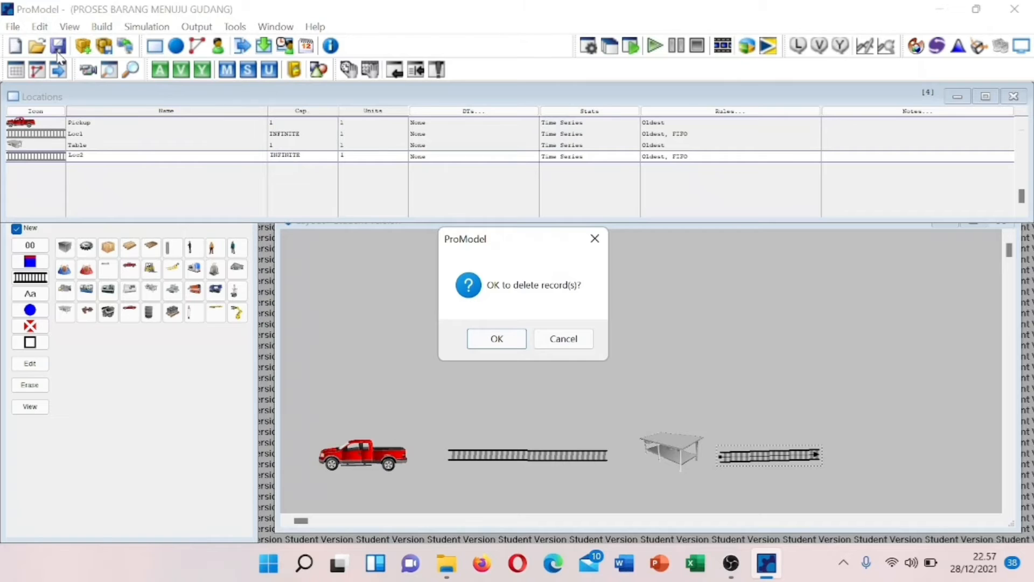
{"action": "left_click", "coordinate": [487, 340]}
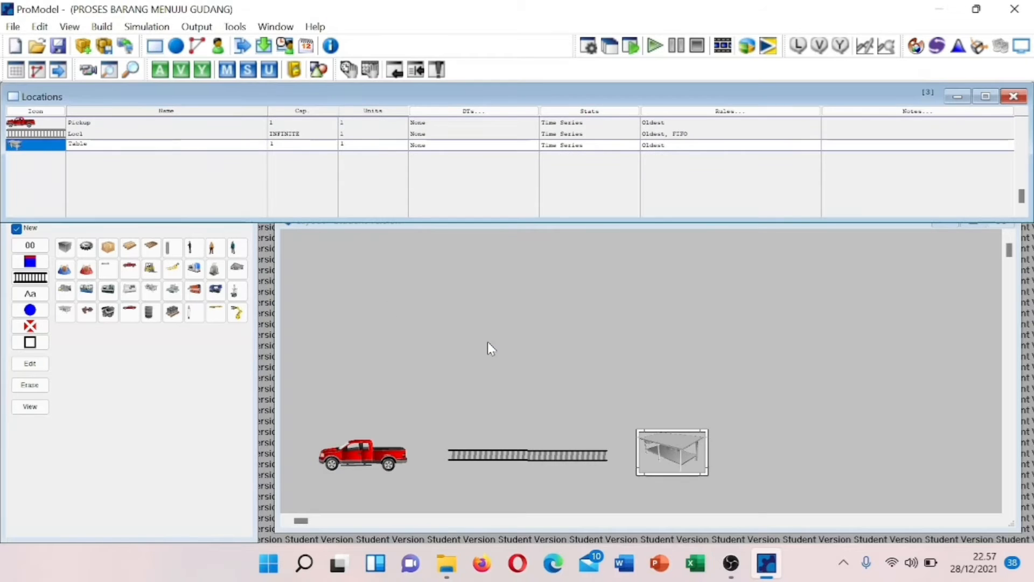
- Draw an L-shaped Loc2 conveyor from the table turning upward
{"action": "left_click", "coordinate": [30, 279]}
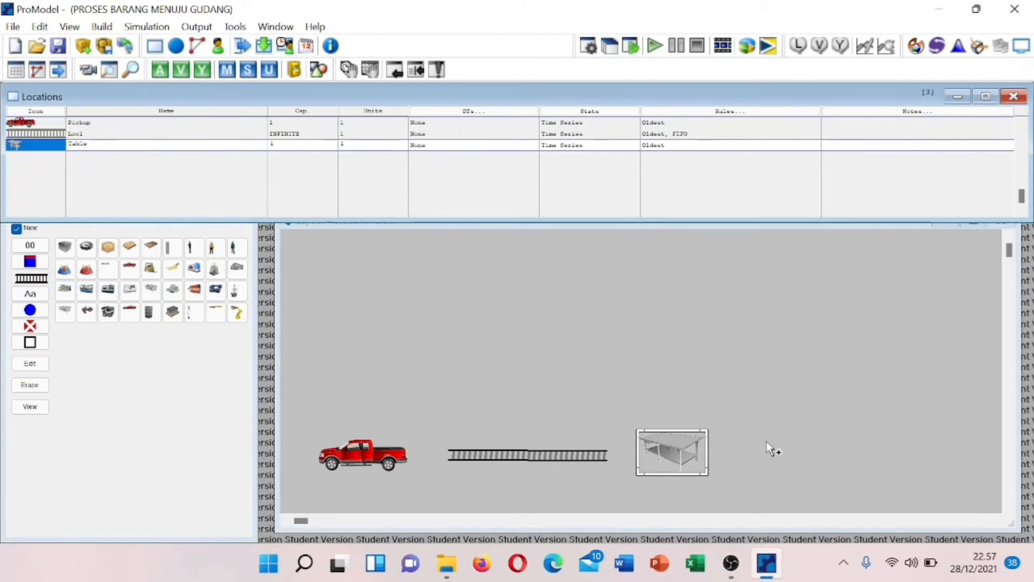
{"action": "left_click", "coordinate": [720, 453]}
{"action": "left_click", "coordinate": [835, 454]}
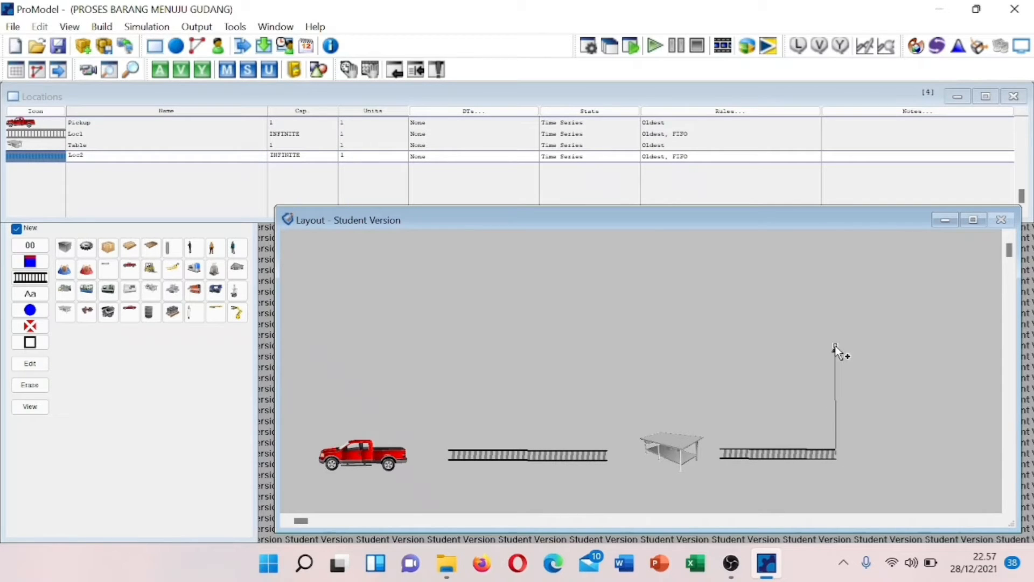
{"action": "right_click", "coordinate": [835, 344]}
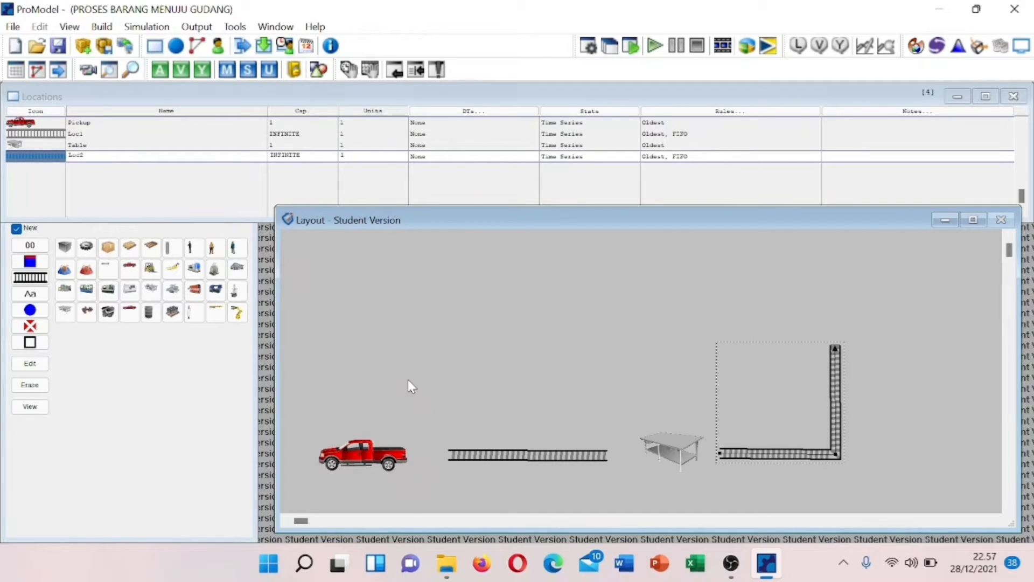
- Place a sized Forktruck location above the conveyor's end and flip its graphic horizontally
{"action": "left_click", "coordinate": [144, 266]}
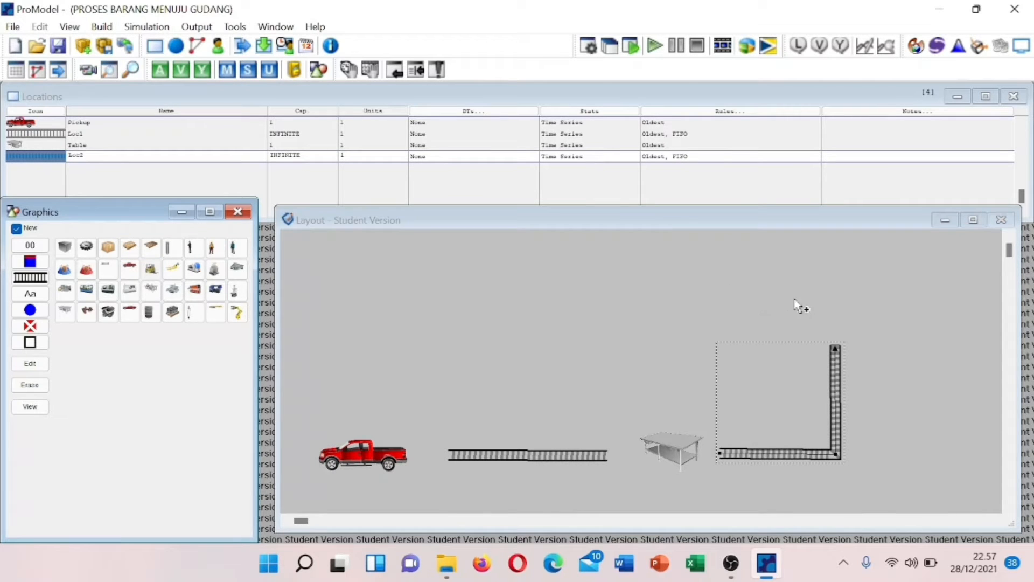
{"action": "left_click", "coordinate": [821, 296]}
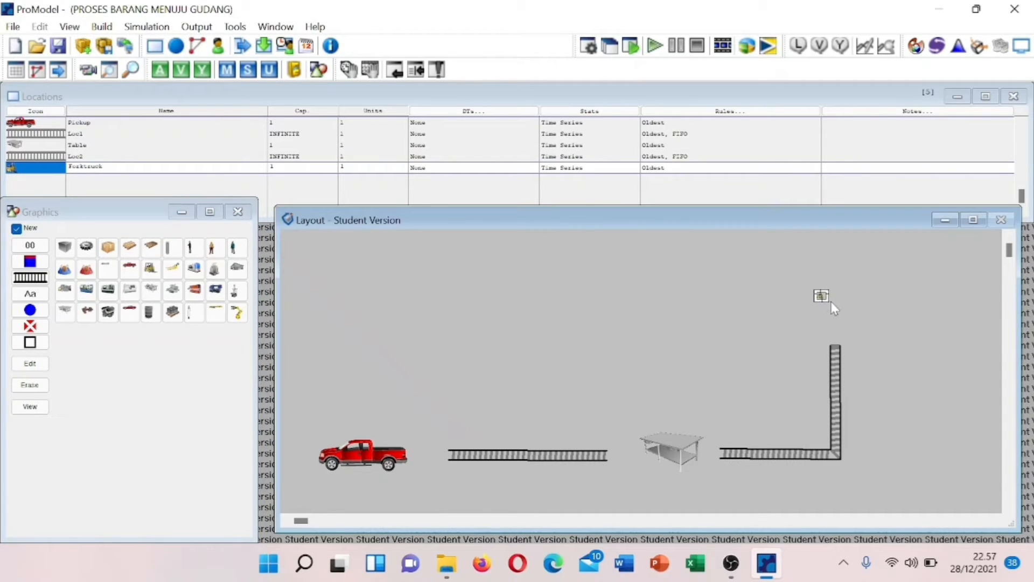
{"action": "left_click_drag", "start_coordinate": [821, 295], "coordinate": [860, 331]}
{"action": "left_click_drag", "start_coordinate": [828, 297], "coordinate": [840, 322]}
{"action": "right_click", "coordinate": [841, 324]}
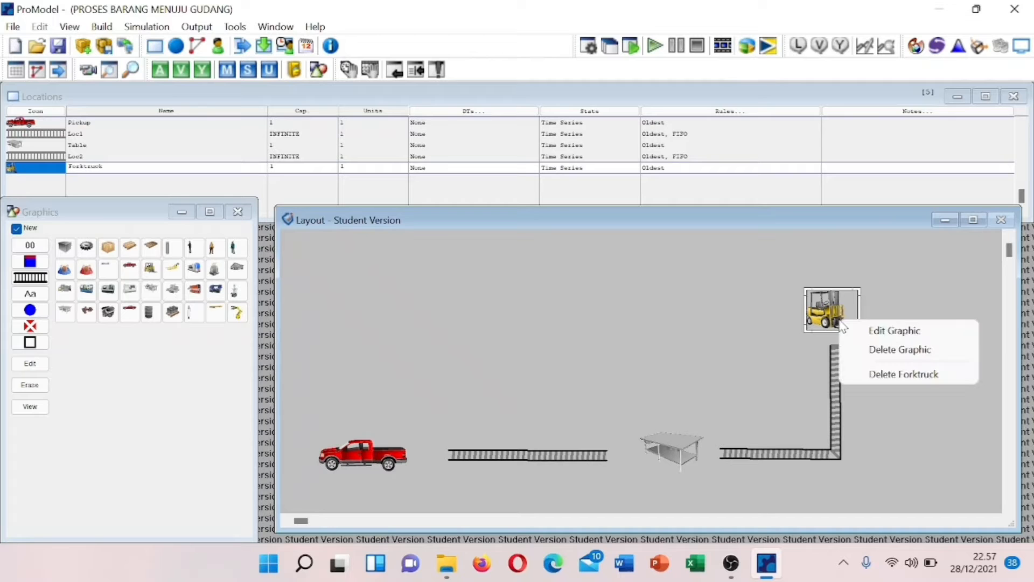
{"action": "left_click", "coordinate": [888, 330]}
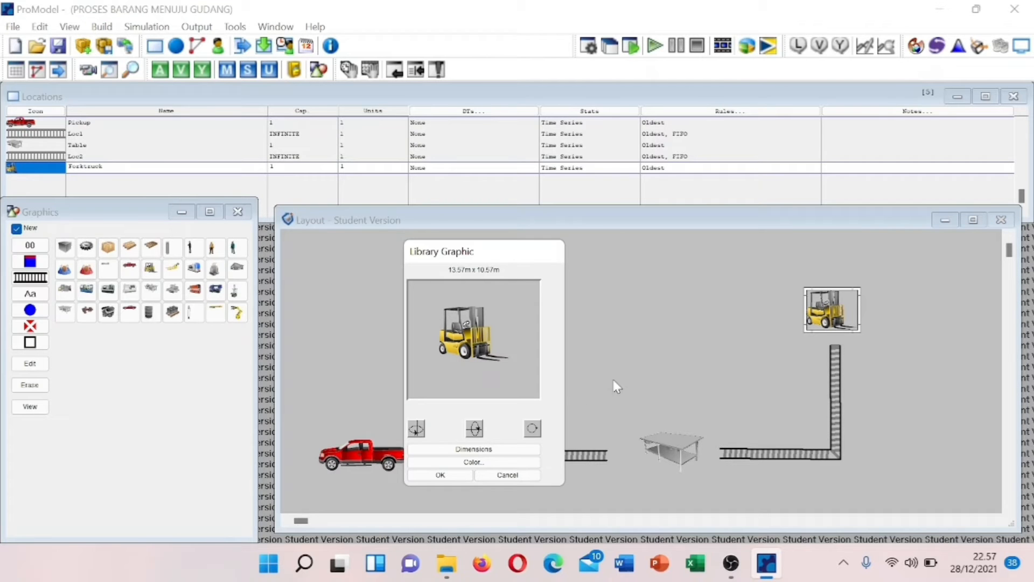
{"action": "left_click", "coordinate": [416, 429]}
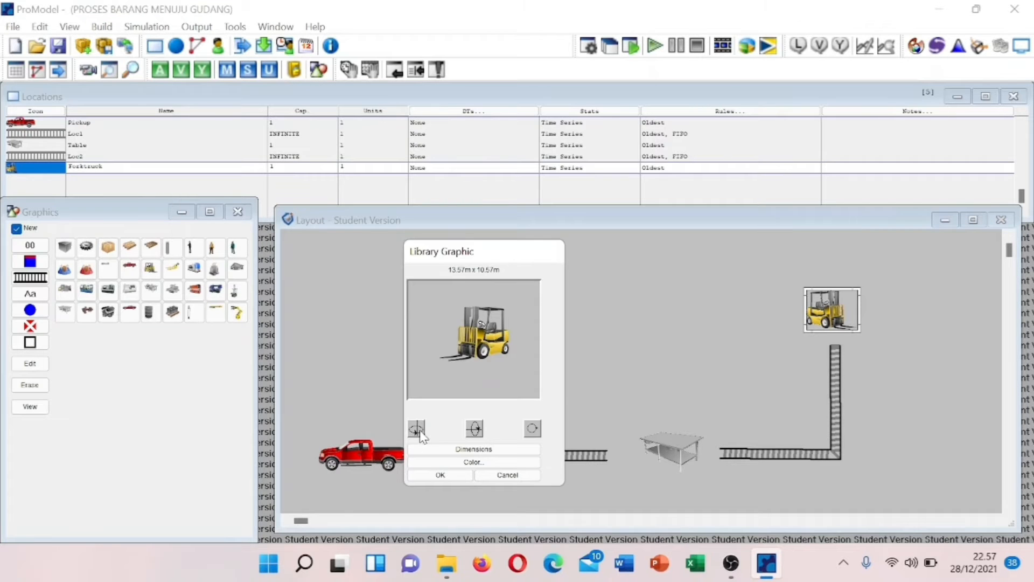
{"action": "left_click", "coordinate": [439, 475]}
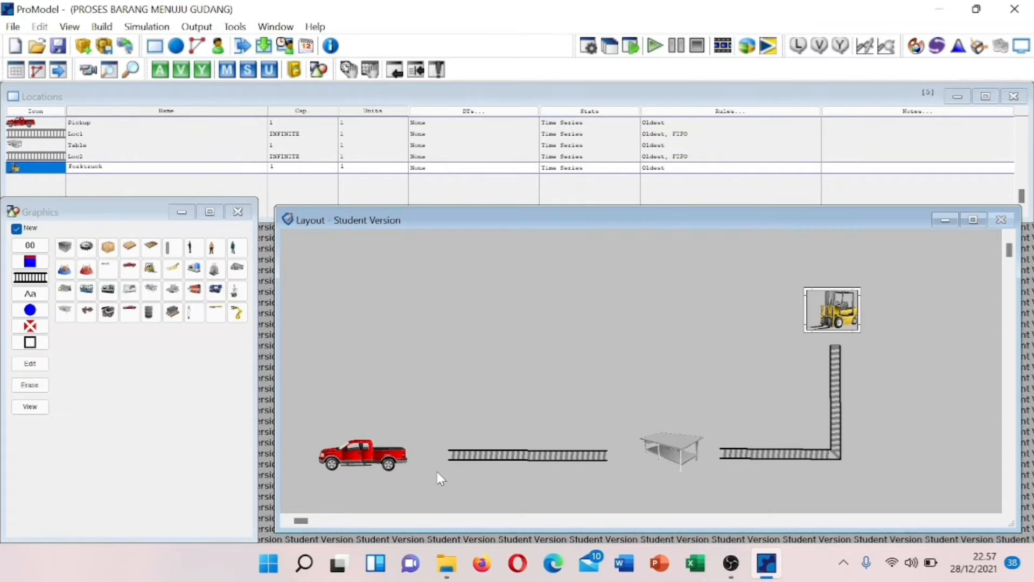
- Draw a Loc3 conveyor running left from the forklift
{"action": "left_click", "coordinate": [30, 277]}
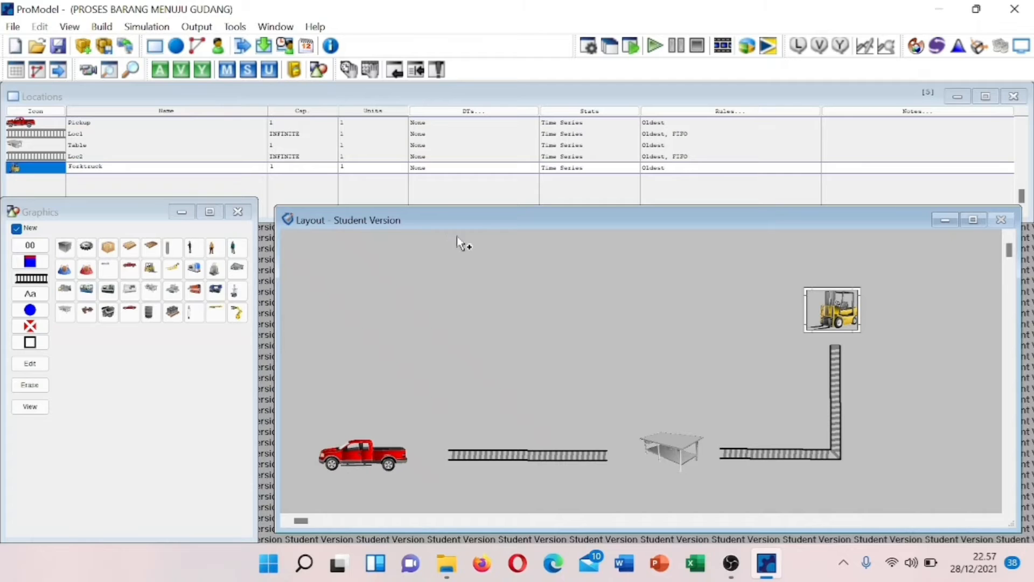
{"action": "left_click", "coordinate": [787, 310]}
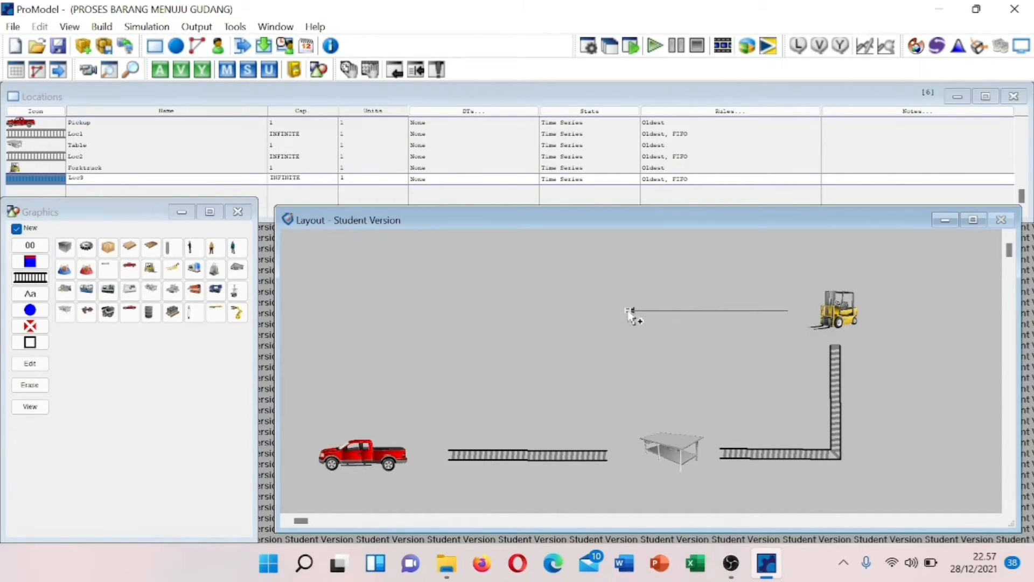
{"action": "right_click", "coordinate": [628, 312]}
{"action": "left_click", "coordinate": [690, 313]}
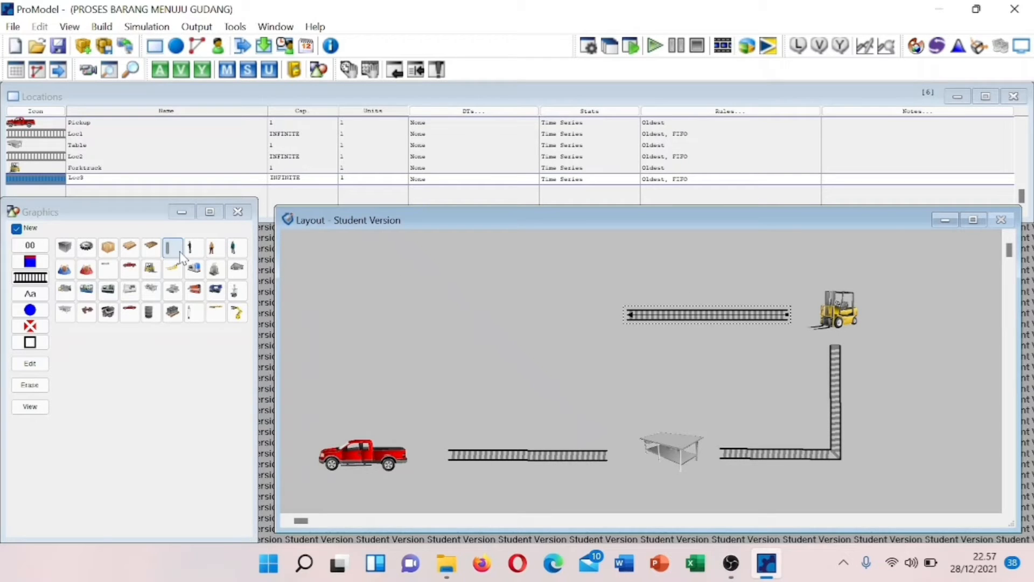
- Place an enlarged Warehouse location at the conveyor's left end
{"action": "left_click", "coordinate": [67, 293]}
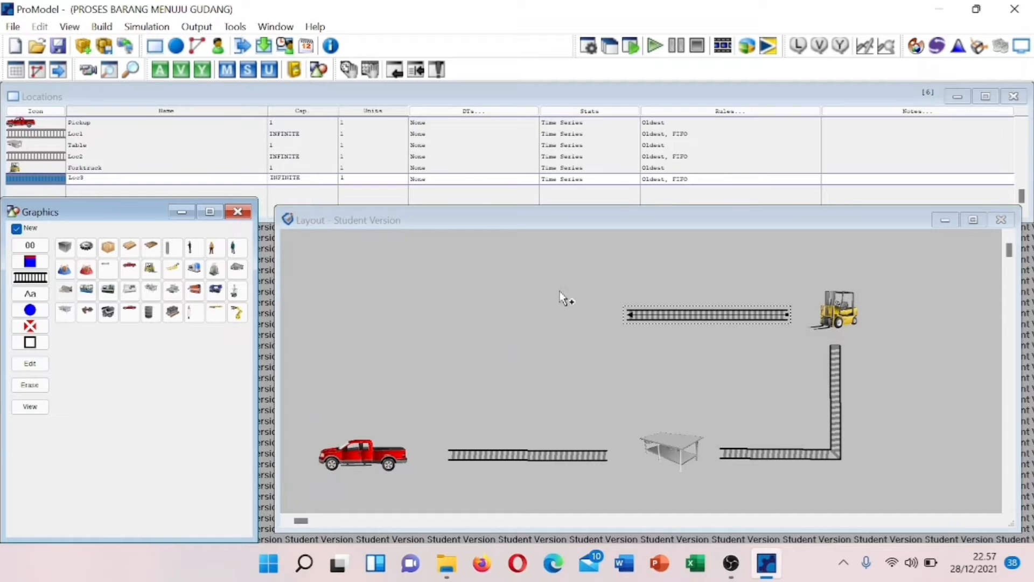
{"action": "left_click", "coordinate": [558, 307]}
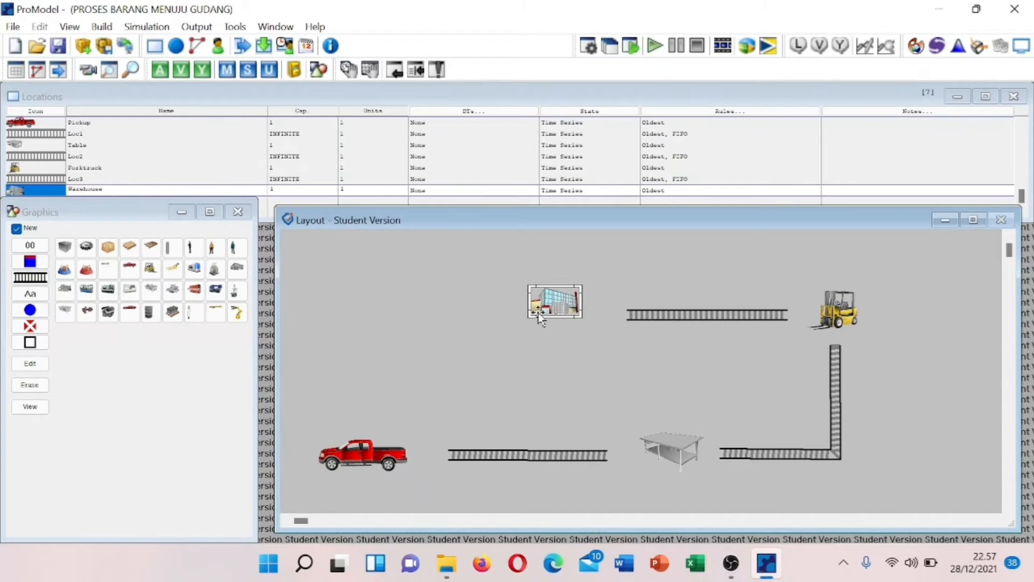
{"action": "left_click_drag", "start_coordinate": [526, 317], "coordinate": [462, 354]}
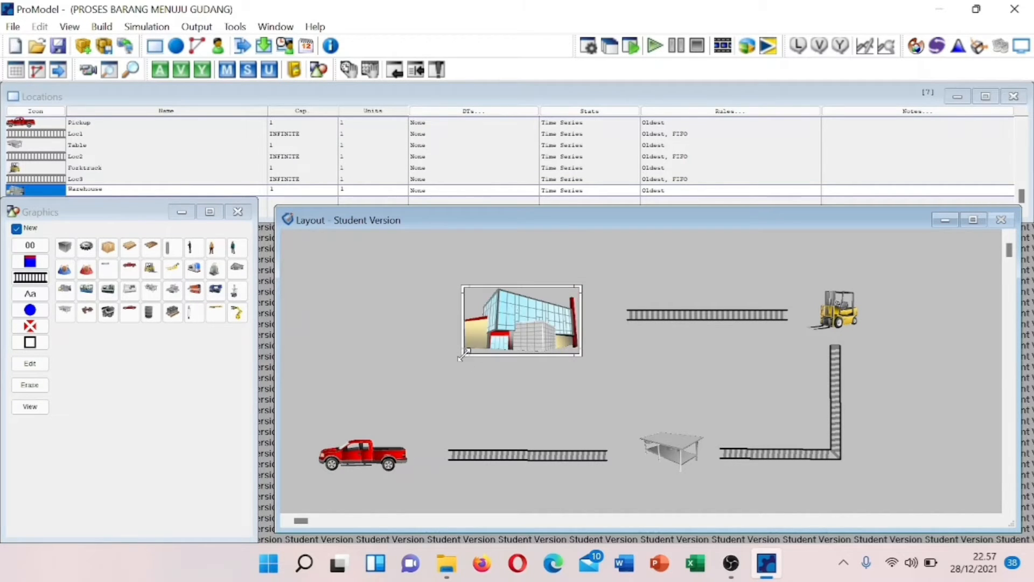
{"action": "left_click_drag", "start_coordinate": [519, 314], "coordinate": [529, 295]}
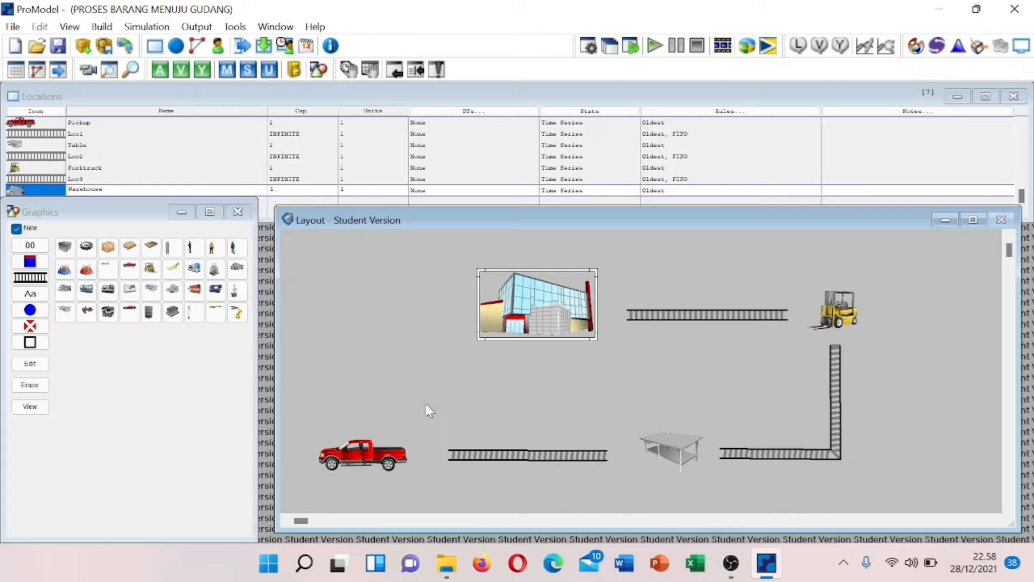
{"action": "left_click", "coordinate": [373, 444]}
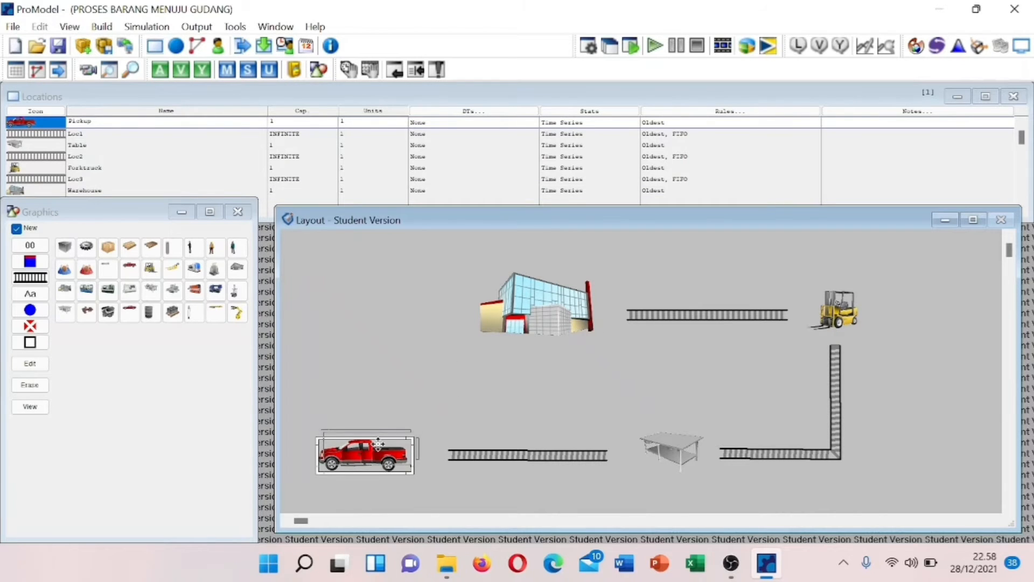
- Nudge the pickup truck, turn off New graphics, and enlarge the Pickup's entity spot
{"action": "left_click_drag", "start_coordinate": [377, 444], "coordinate": [382, 437]}
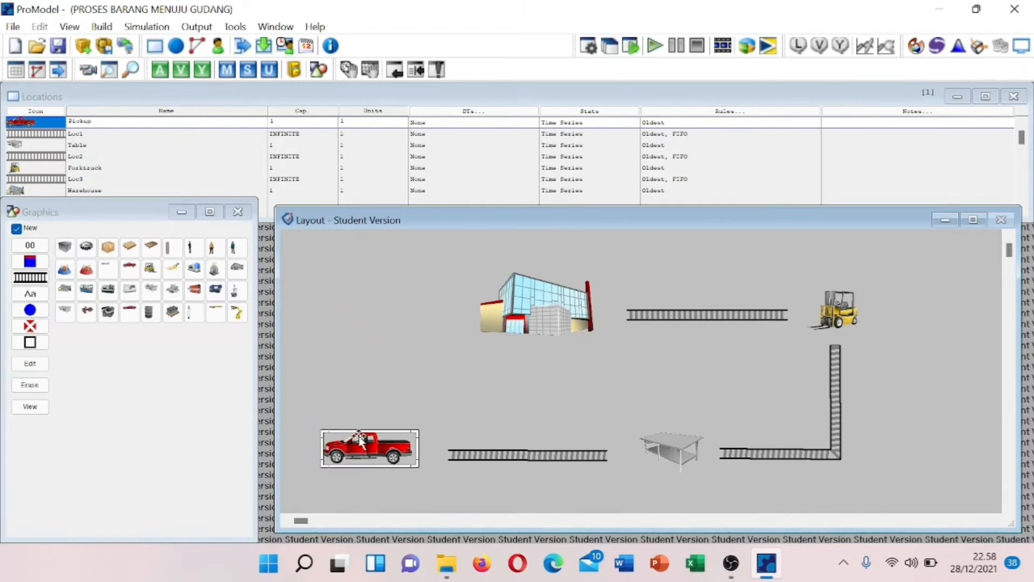
{"action": "left_click", "coordinate": [16, 228]}
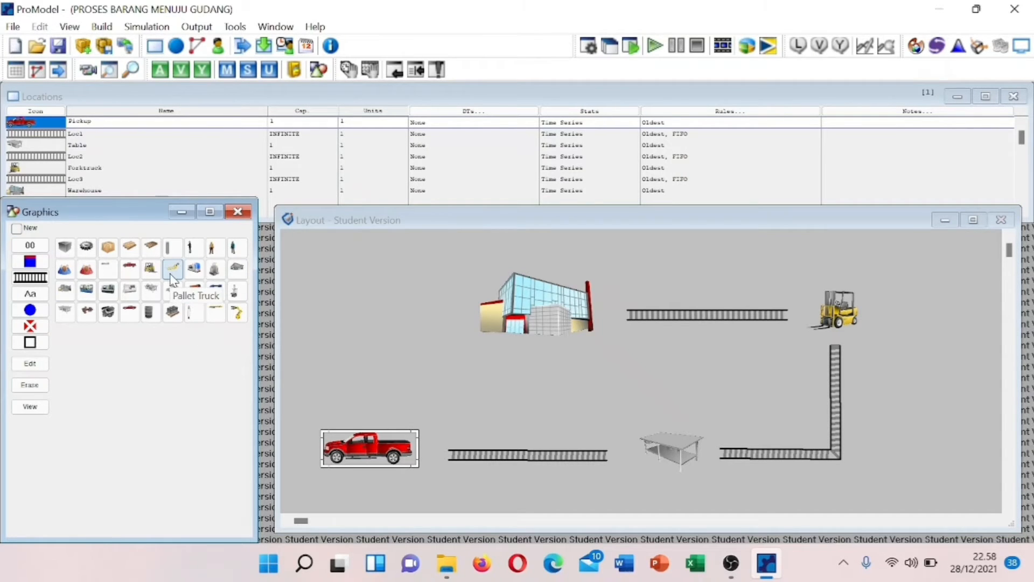
{"action": "left_click", "coordinate": [399, 448]}
{"action": "mouse_move", "coordinate": [404, 447]}
{"action": "left_mouse_down"}
{"action": "mouse_move", "coordinate": [430, 461]}
{"action": "mouse_move", "coordinate": [411, 439]}
{"action": "mouse_move", "coordinate": [424, 452]}
{"action": "left_mouse_up"}
{"action": "left_click", "coordinate": [405, 444]}
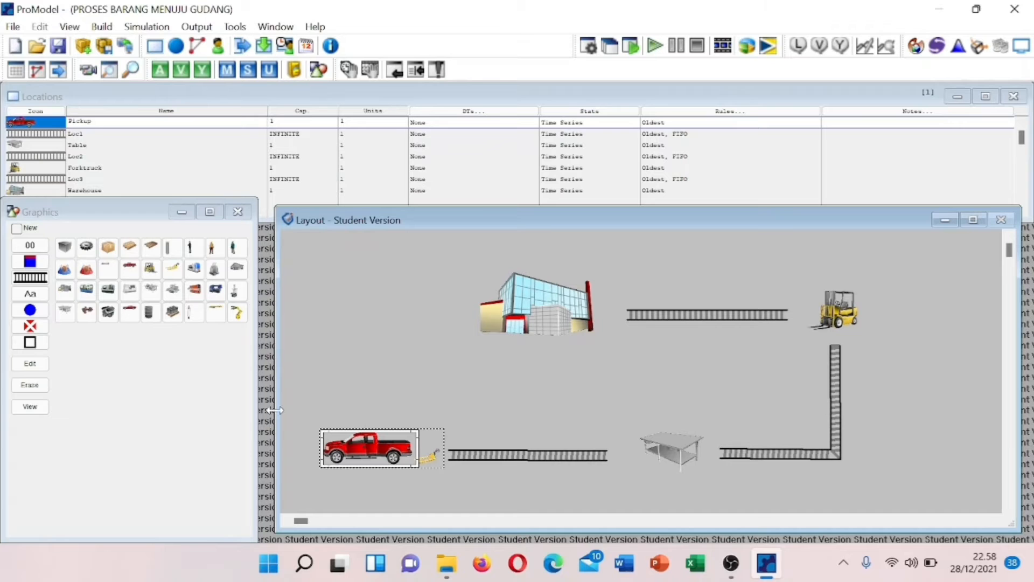
- Add a cardboard box graphic onto the pickup truck's bed
{"action": "left_click", "coordinate": [131, 251]}
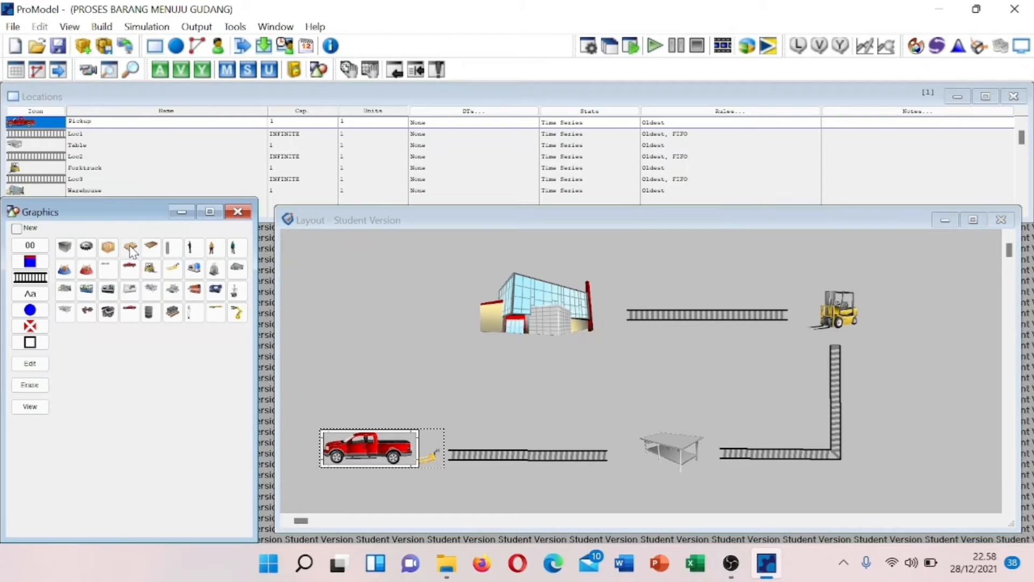
{"action": "left_click", "coordinate": [393, 431]}
{"action": "left_click", "coordinate": [393, 431]}
{"action": "left_click_drag", "start_coordinate": [393, 433], "coordinate": [395, 439]}
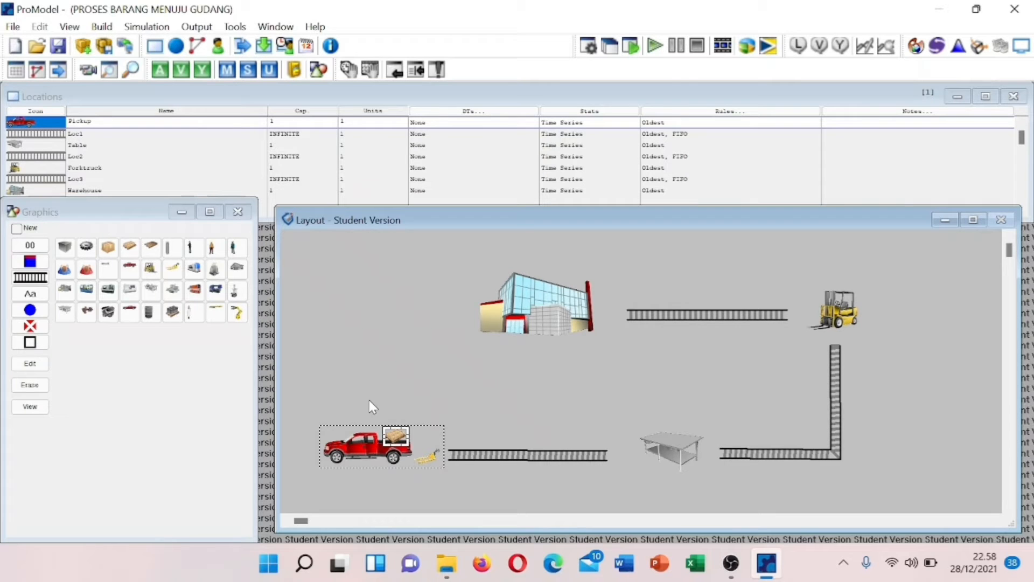
{"action": "left_click", "coordinate": [682, 451]}
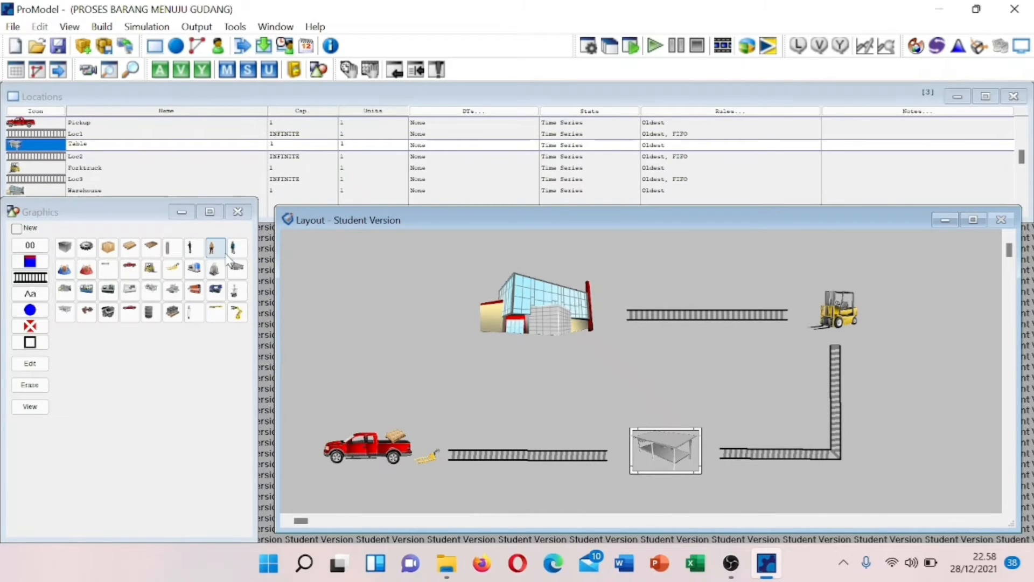
- Add a worker figure on the right side of the Table location
{"action": "left_click", "coordinate": [190, 250]}
{"action": "left_click", "coordinate": [697, 444]}
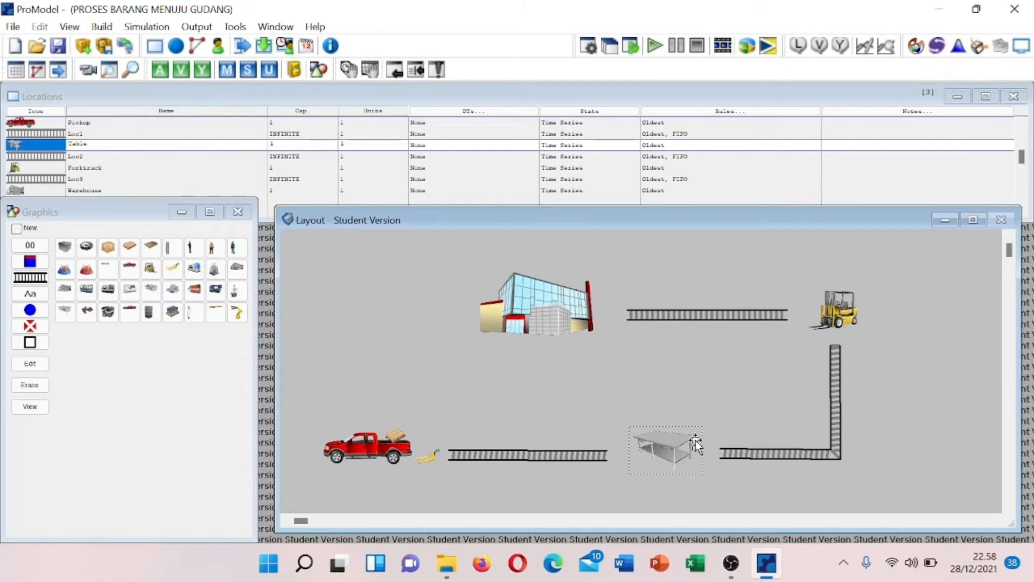
{"action": "mouse_move", "coordinate": [697, 444]}
{"action": "left_mouse_down"}
{"action": "mouse_move", "coordinate": [650, 376]}
{"action": "mouse_move", "coordinate": [695, 401]}
{"action": "mouse_move", "coordinate": [700, 460]}
{"action": "left_mouse_up"}
{"action": "left_click_drag", "start_coordinate": [699, 447], "coordinate": [696, 454]}
- Color the table graphic brown
{"action": "double_click", "coordinate": [677, 453]}
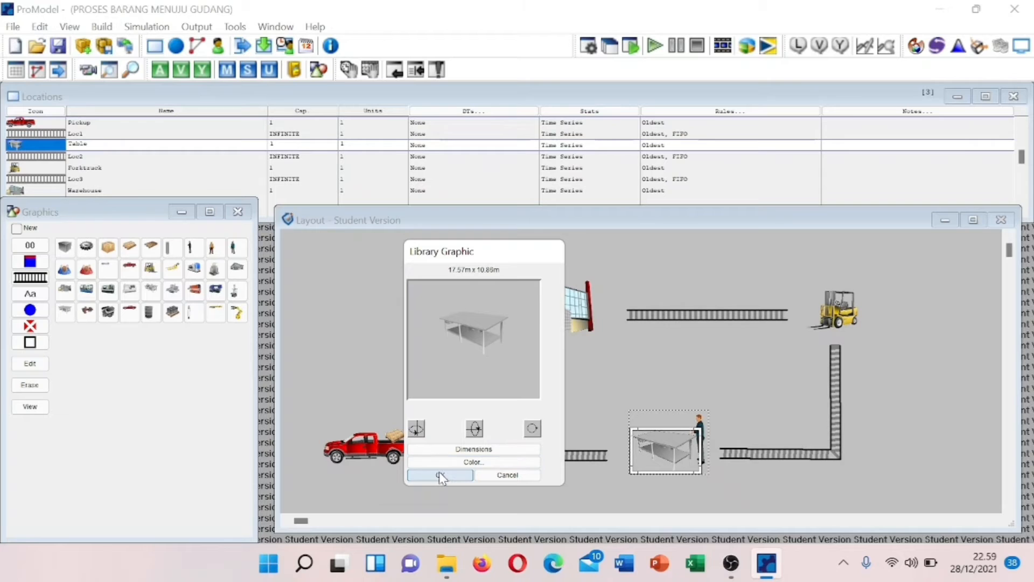
{"action": "left_click", "coordinate": [468, 463]}
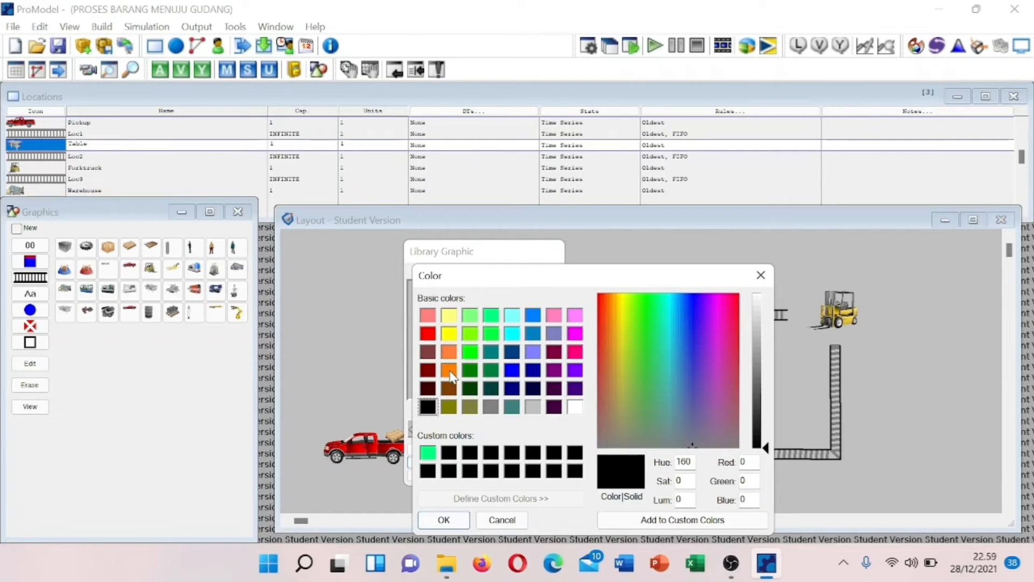
{"action": "left_click", "coordinate": [450, 388]}
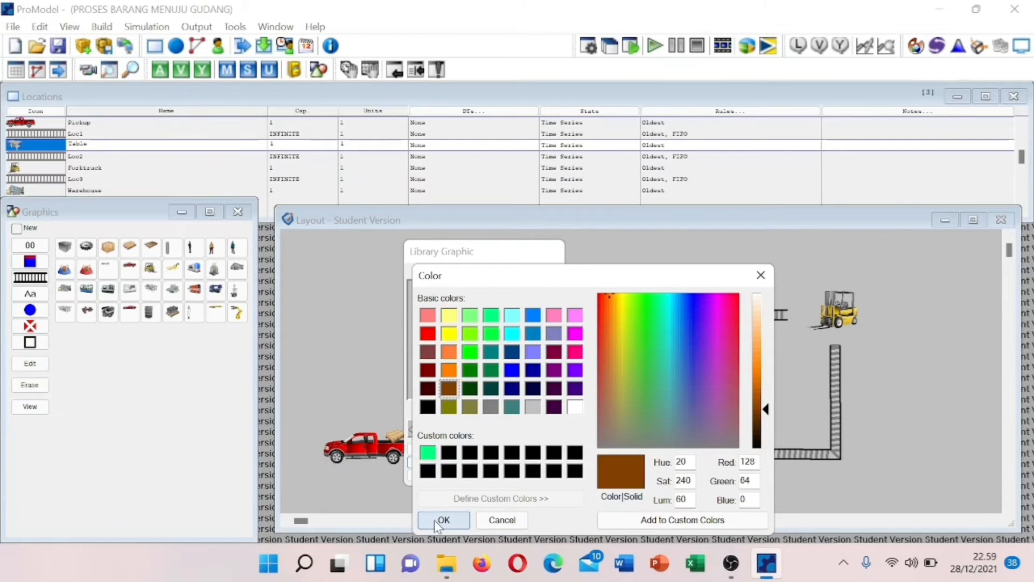
{"action": "left_click", "coordinate": [434, 519]}
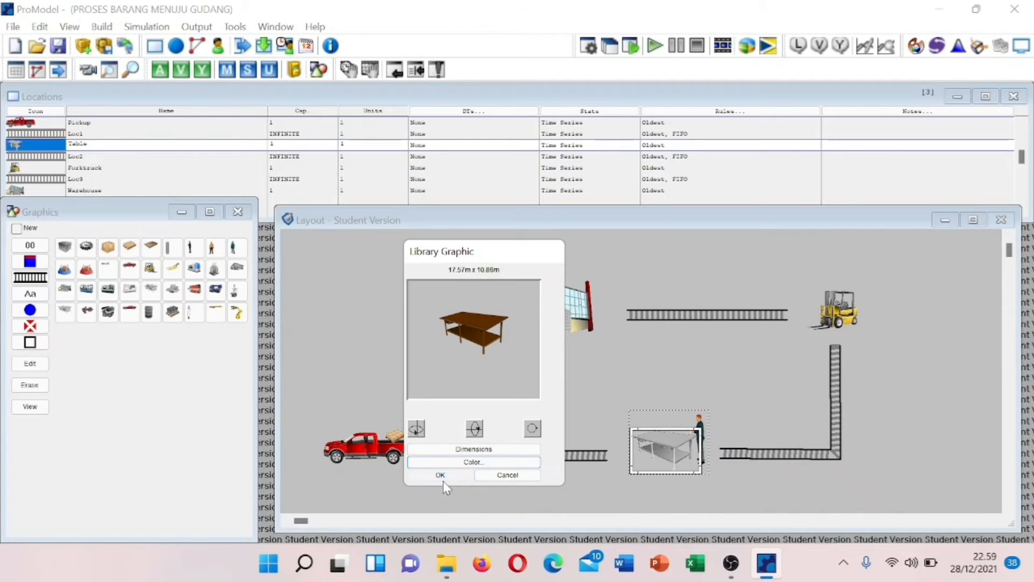
{"action": "left_click", "coordinate": [440, 474]}
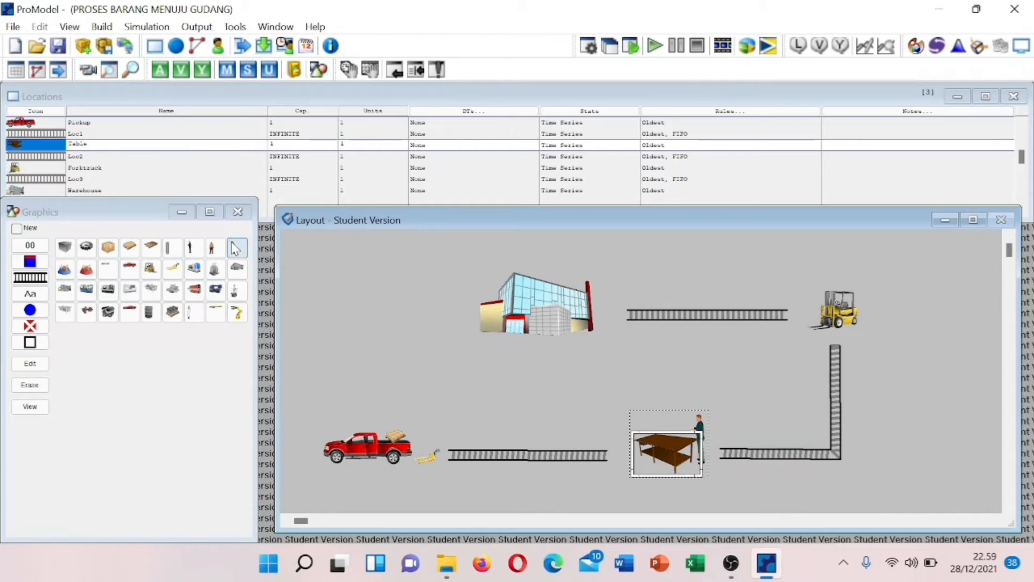
- Add a standing woman figure on the table's left side
{"action": "left_click", "coordinate": [233, 247]}
{"action": "left_click", "coordinate": [641, 444]}
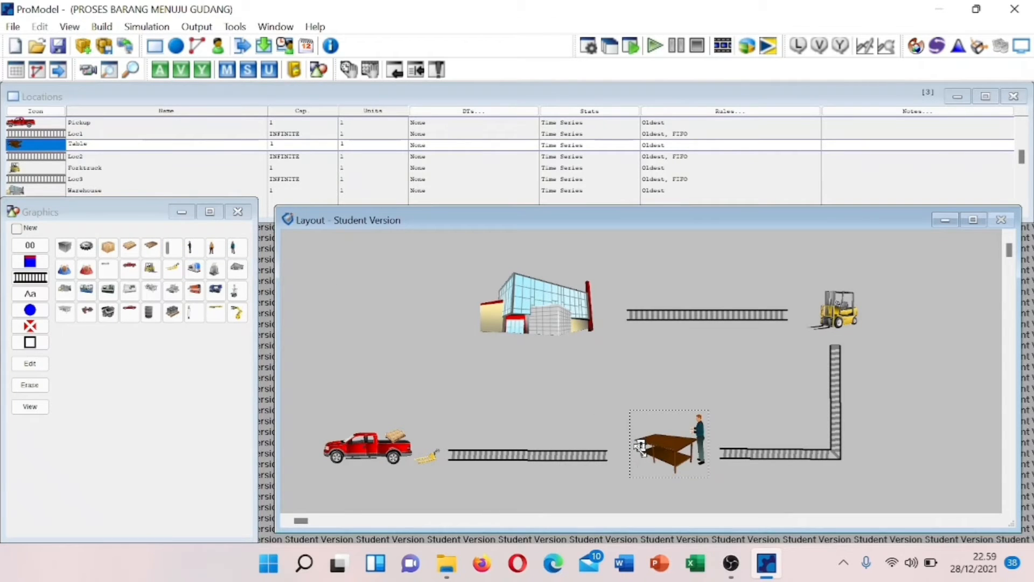
{"action": "mouse_move", "coordinate": [641, 446]}
{"action": "left_mouse_down"}
{"action": "mouse_move", "coordinate": [632, 467]}
{"action": "mouse_move", "coordinate": [630, 455]}
{"action": "left_mouse_up"}
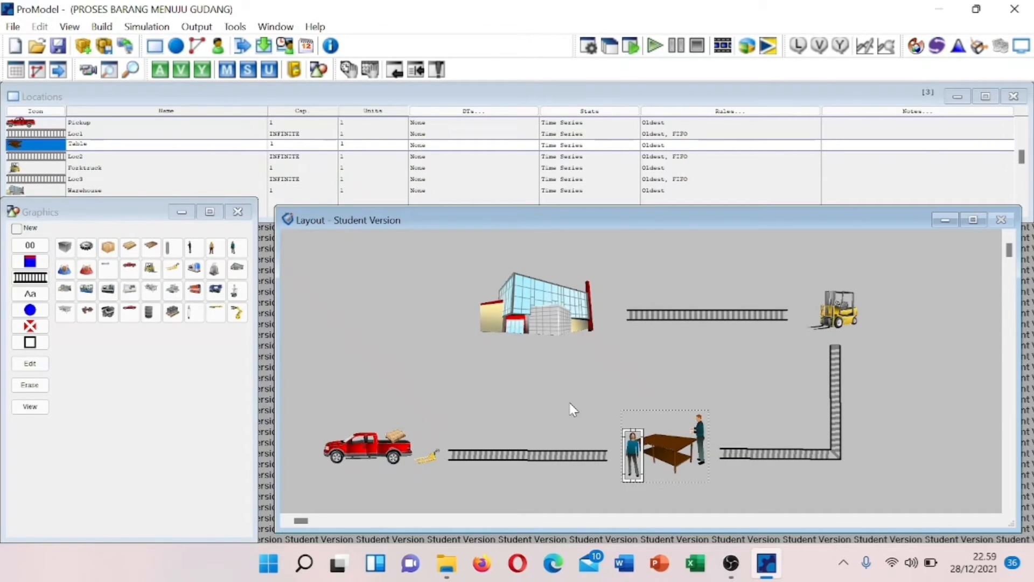
{"action": "left_click", "coordinate": [108, 123]}
- Rename Pickup, Loc1, Table and Loc2 to MOBIL_ANGKUT_BARANG, JALUR_BARANG_VERIFIKASI, CEK_BARANG, JALUR_BARANG_LULUS_VERIFIKASI
{"action": "key", "text": "shift+Home"}
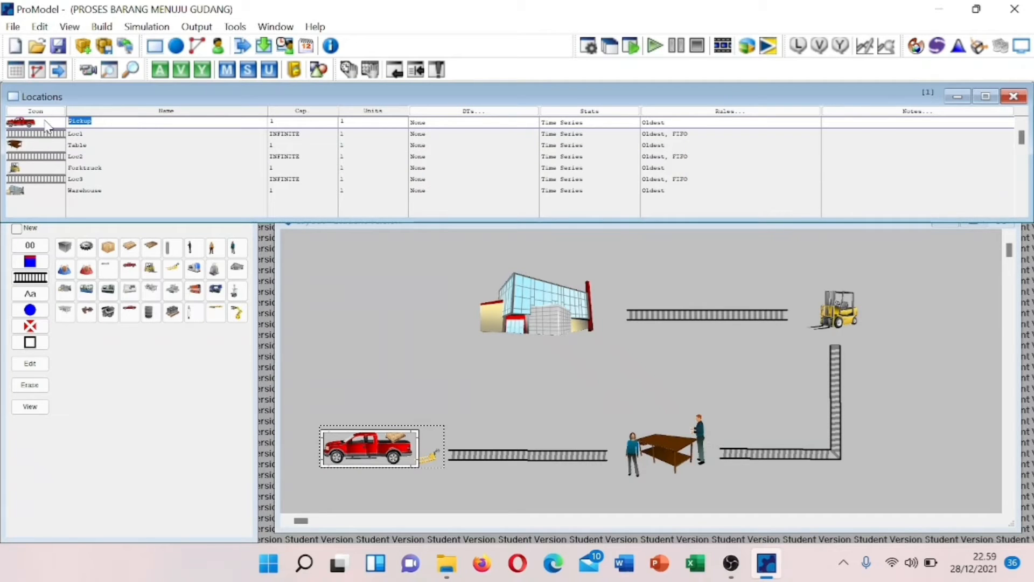
{"action": "type", "text": "HOBIL_ANGKUT_BARANG"}
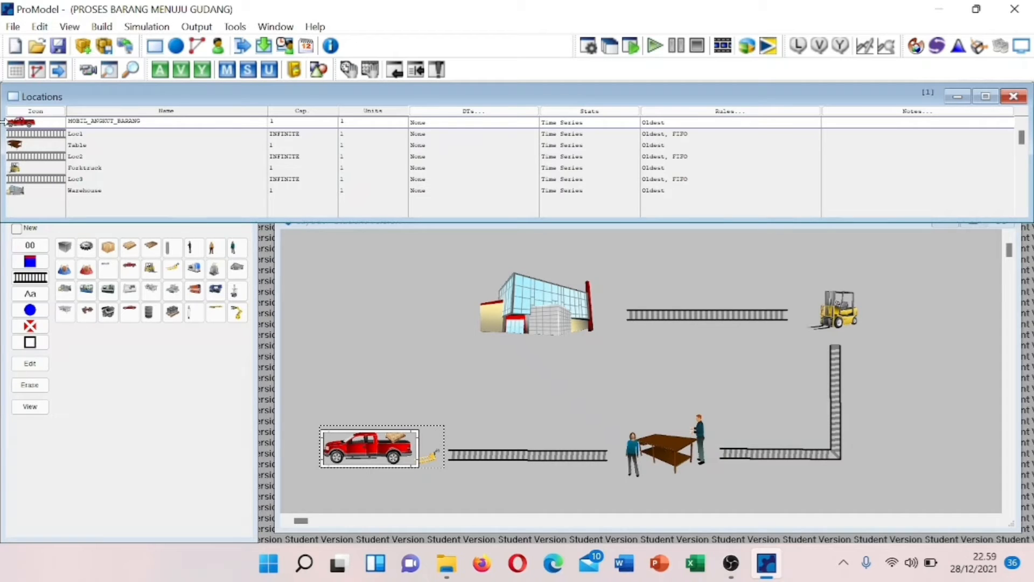
{"action": "left_click", "coordinate": [129, 133]}
{"action": "key", "text": "BackSpace"}
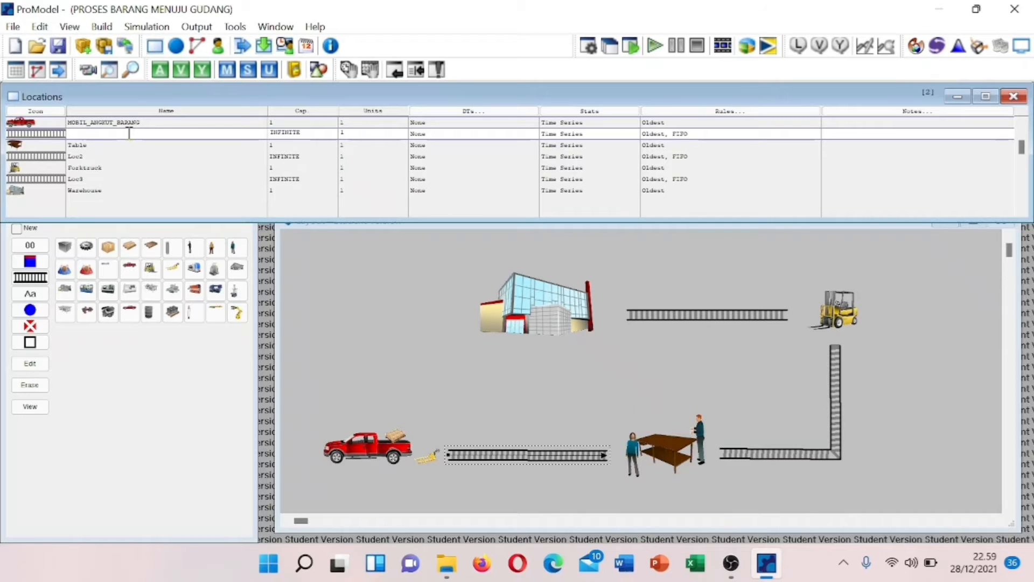
{"action": "type", "text": "JALUR_BARANG_KERIFIKASI"}
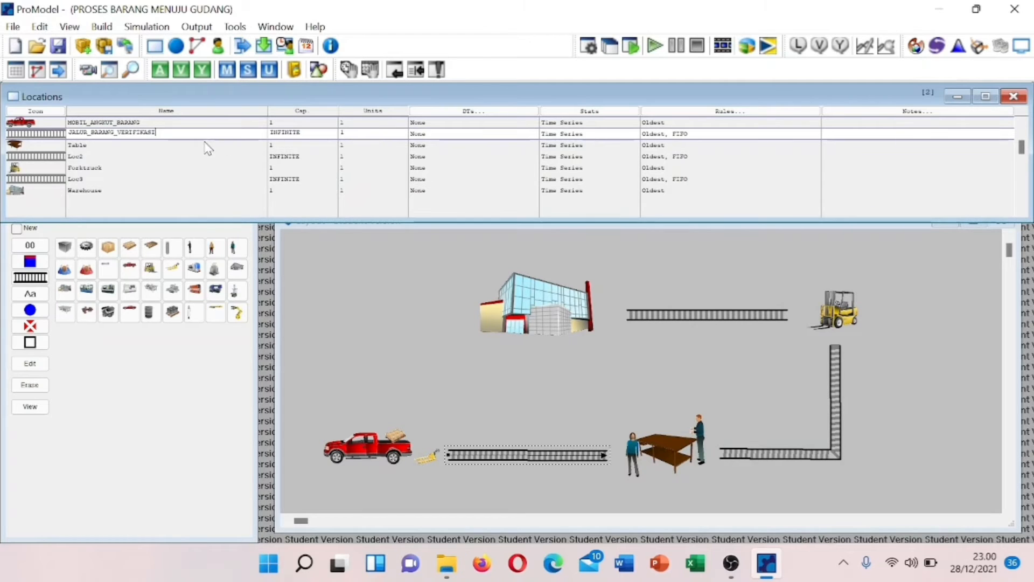
{"action": "left_click", "coordinate": [104, 144]}
{"action": "key", "text": "BackSpace"}
{"action": "key", "text": "BackSpace"}
{"action": "key", "text": "BackSpace"}
{"action": "key", "text": "BackSpace"}
{"action": "type", "text": "CEK_BARANG"}
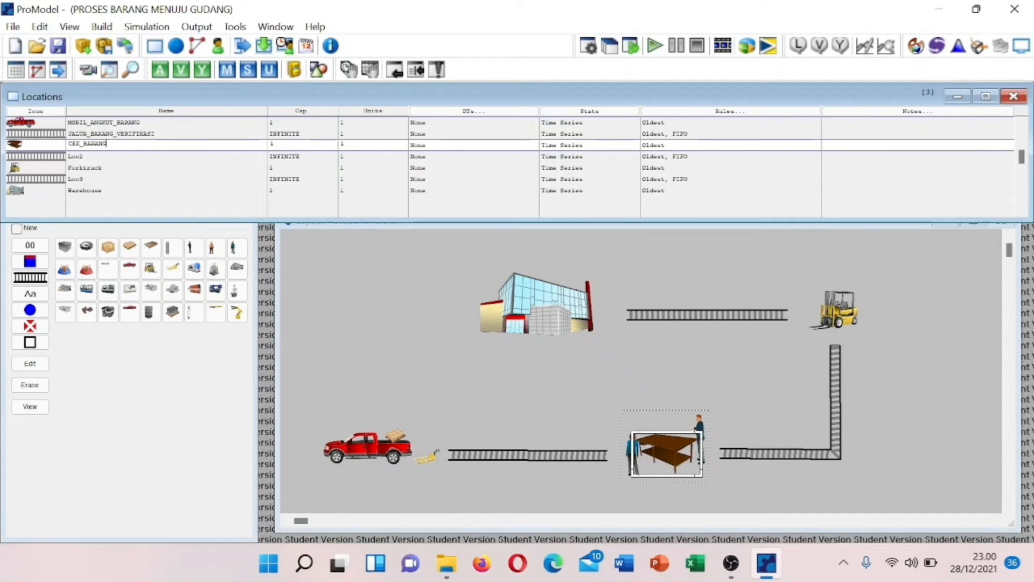
{"action": "left_click", "coordinate": [95, 156]}
{"action": "key", "text": "BackSpace"}
{"action": "key", "text": "BackSpace"}
{"action": "key", "text": "BackSpace"}
{"action": "key", "text": "BackSpace"}
{"action": "type", "text": "JALUR_BARANG_LULUS"}
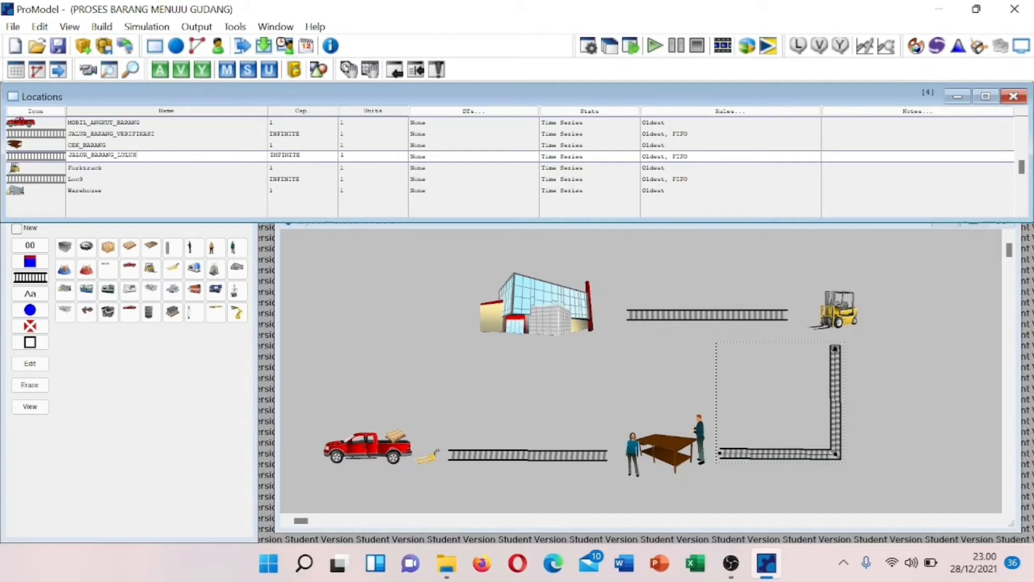
{"action": "type", "text": "FIKASI"}
- Rename Forktruck to a MOBIL_BARANG_KE name, Loc3 to JALUR_BARANG_KE_GUDANG, Warehouse to GUDANG
{"action": "left_click", "coordinate": [133, 167]}
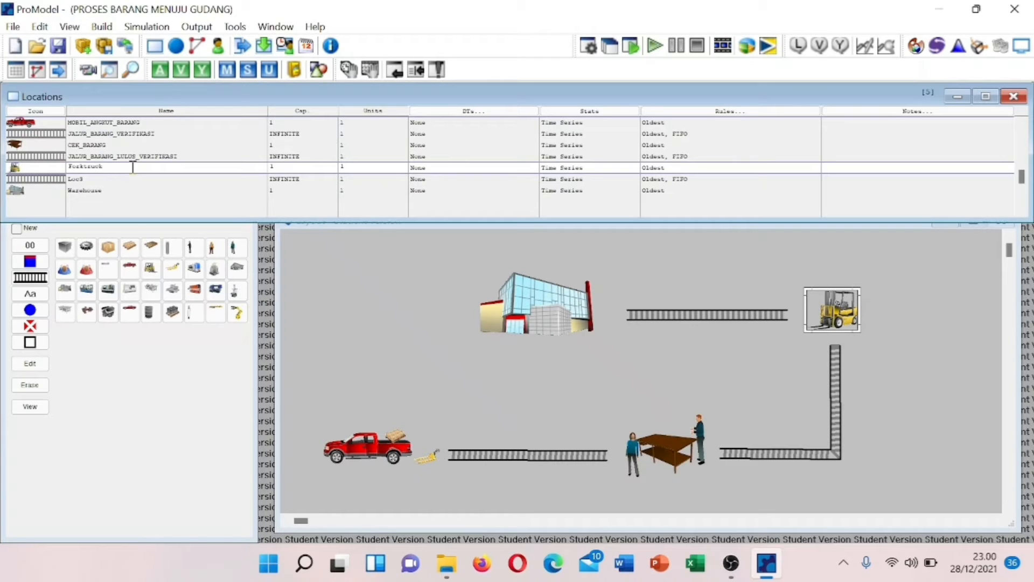
{"action": "key", "text": "BackSpace"}
{"action": "type", "text": "MOBIL_BARANG_KE_GUDANG"}
{"action": "left_click", "coordinate": [102, 179]}
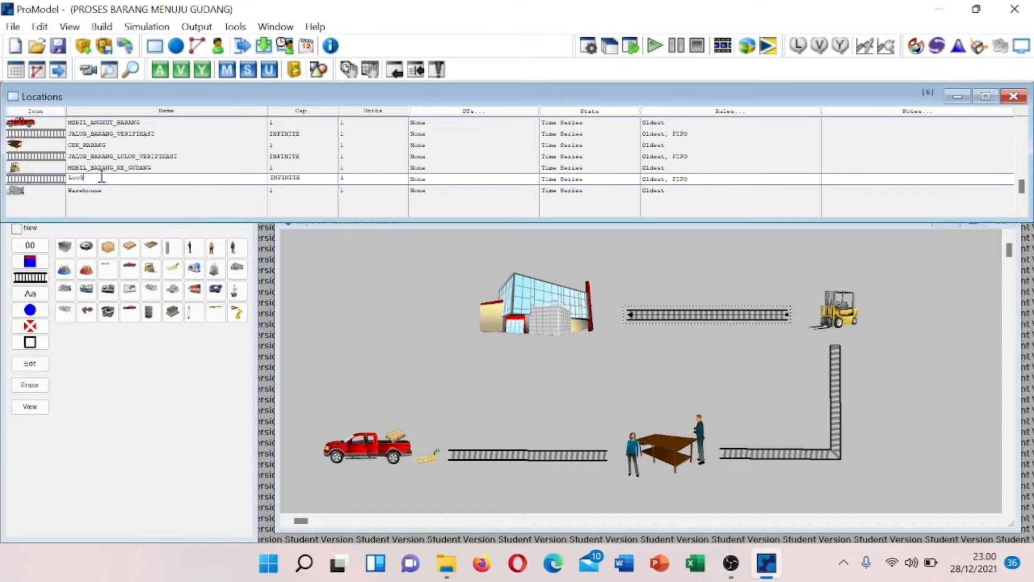
{"action": "type", "text": "JAL"}
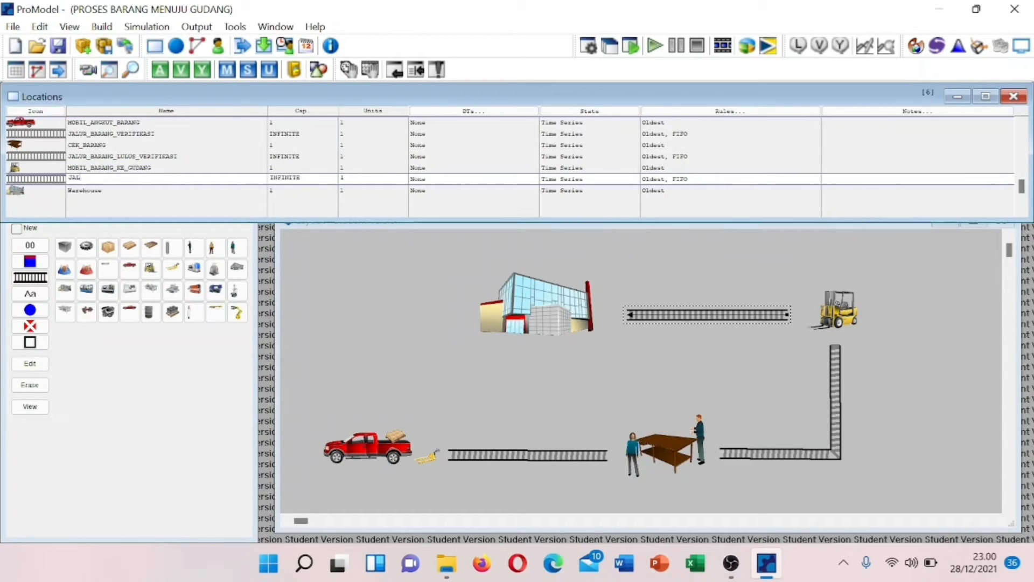
{"action": "type", "text": "UR_BARANG_"}
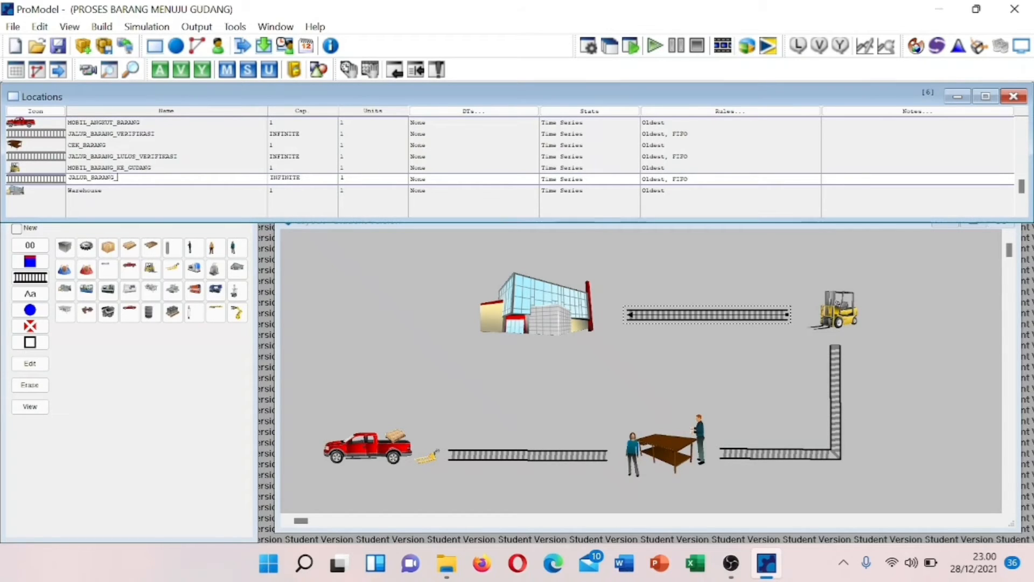
{"action": "type", "text": "KE_GUDANG"}
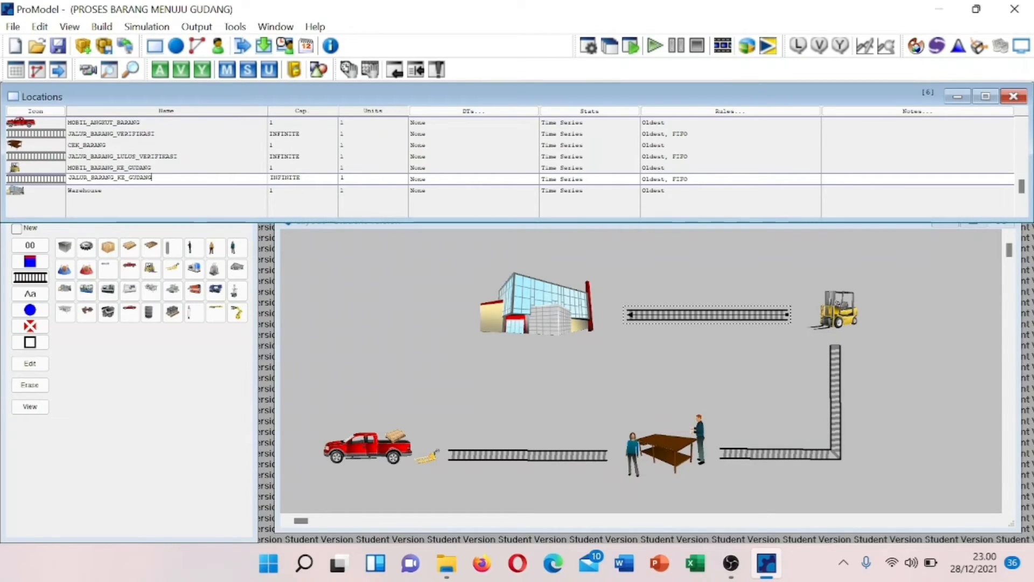
{"action": "left_click", "coordinate": [100, 191]}
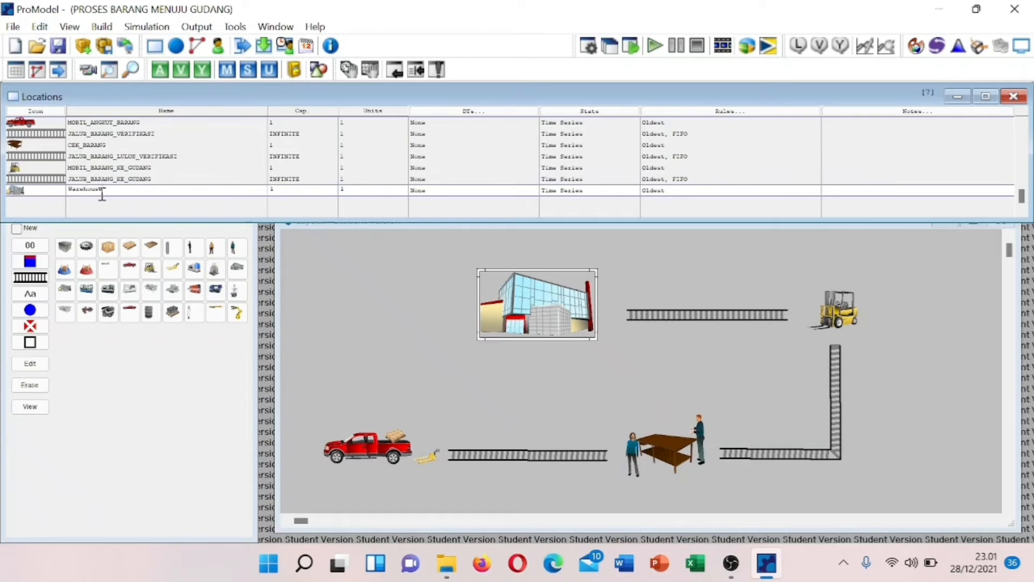
{"action": "type", "text": "Wa"}
{"action": "key", "text": "BackSpace"}
{"action": "key", "text": "BackSpace"}
{"action": "type", "text": "GUDANG"}
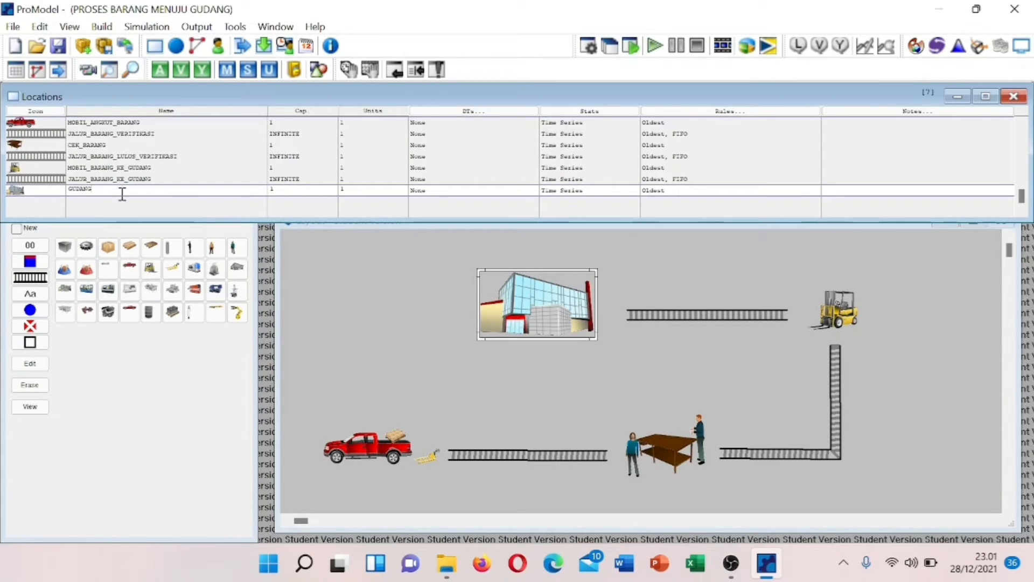
- Set capacity 100 for JALUR_BARANG_VERIFIKASI, JALUR_BARANG_LULUS_VERIFIKASI and JALUR_BARANG_KE_GUDANG
{"action": "left_click", "coordinate": [307, 133]}
{"action": "left_click", "coordinate": [291, 133]}
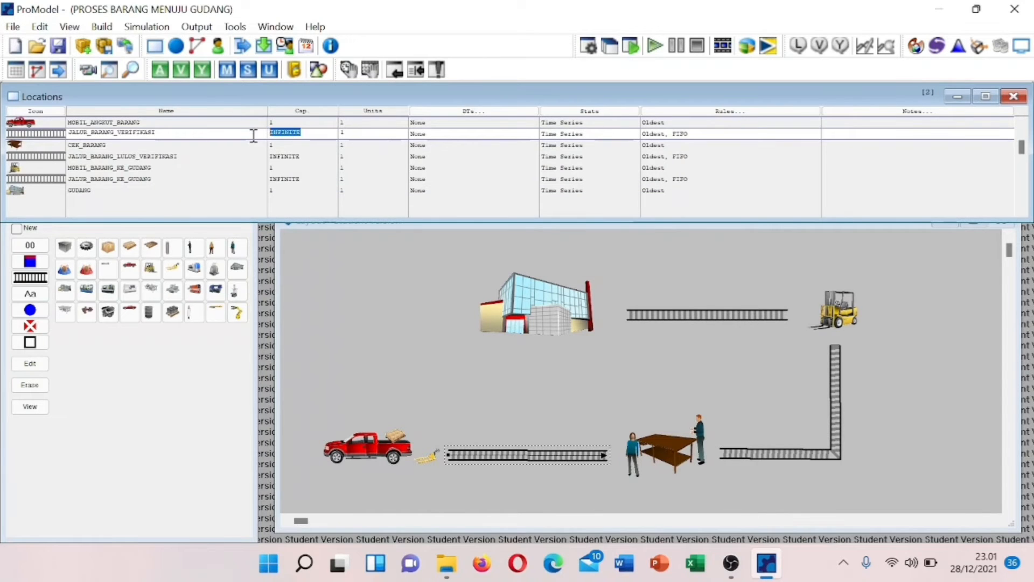
{"action": "type", "text": "100"}
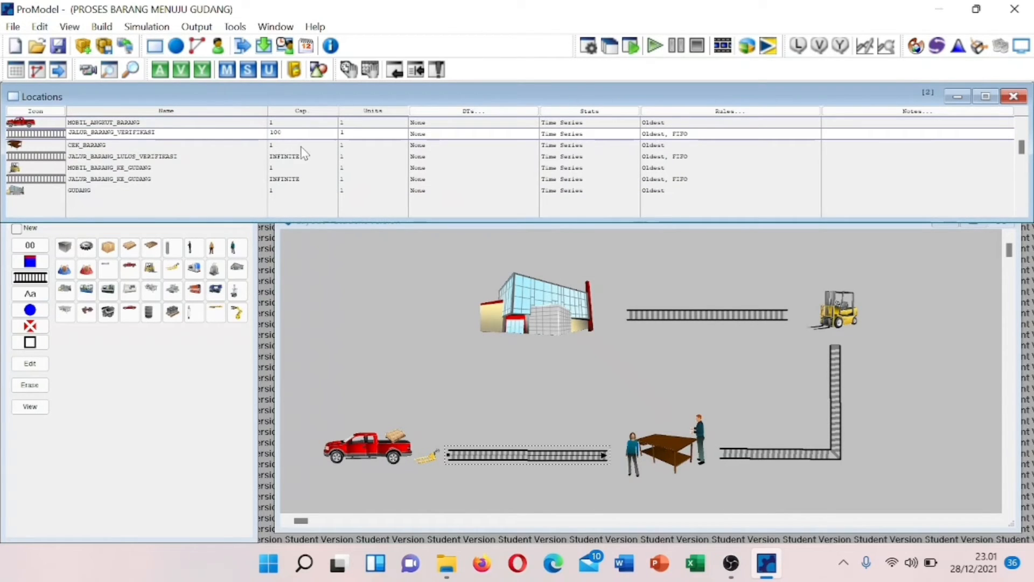
{"action": "left_click", "coordinate": [305, 155]}
{"action": "key", "text": "BackSpace"}
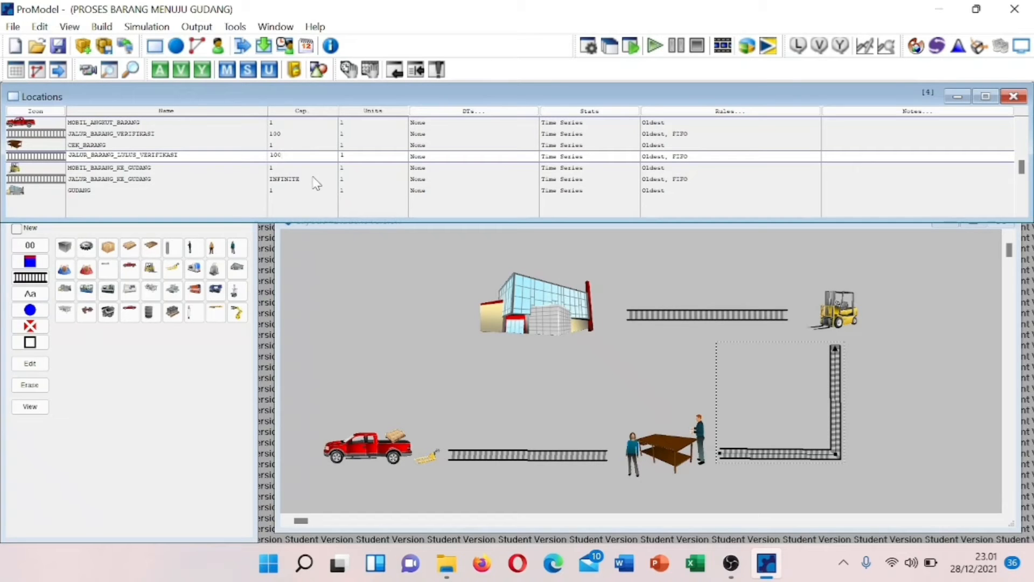
{"action": "left_click", "coordinate": [310, 180]}
{"action": "key", "text": "BackSpace"}
{"action": "key", "text": "BackSpace"}
{"action": "key", "text": "BackSpace"}
{"action": "key", "text": "BackSpace"}
{"action": "key", "text": "BackSpace"}
{"action": "key", "text": "BackSpace"}
{"action": "key", "text": "BackSpace"}
{"action": "key", "text": "BackSpace"}
{"action": "type", "text": "100"}
{"action": "left_click", "coordinate": [360, 339]}
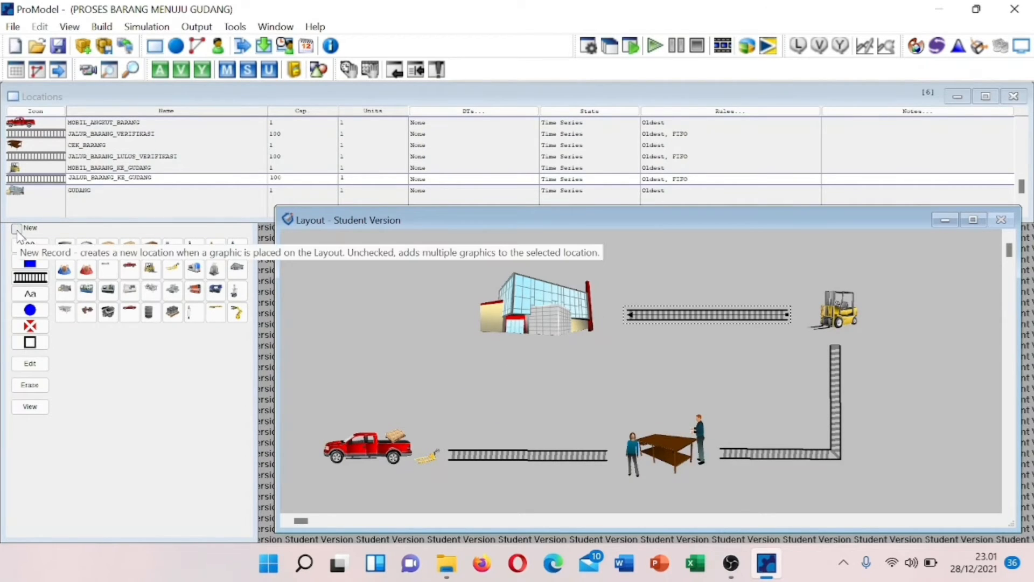
- Add a name label to the GUDANG warehouse and place it just below the building
{"action": "left_click", "coordinate": [538, 311]}
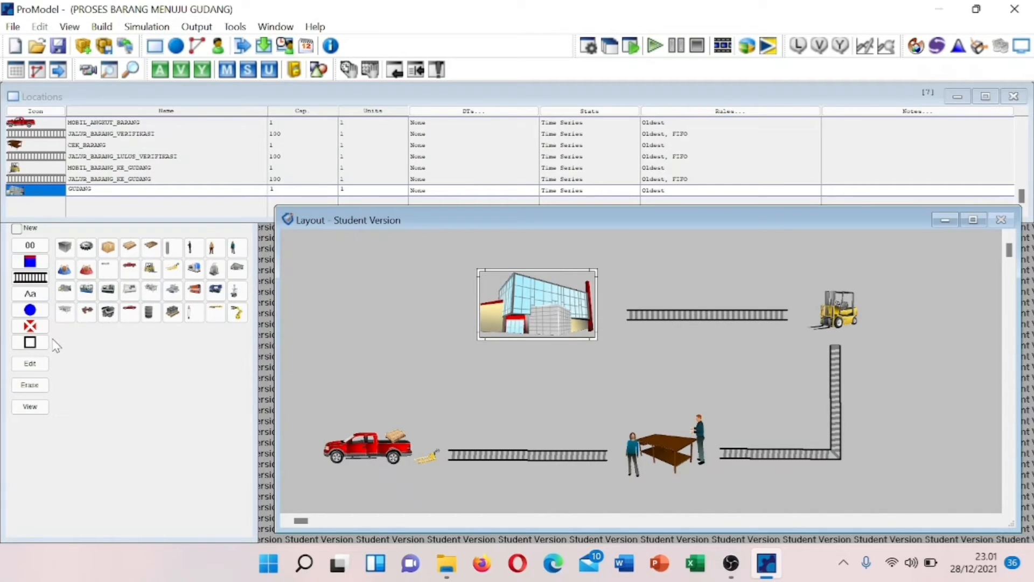
{"action": "left_click", "coordinate": [31, 295]}
{"action": "left_click", "coordinate": [560, 305]}
{"action": "left_click_drag", "start_coordinate": [560, 309], "coordinate": [554, 356]}
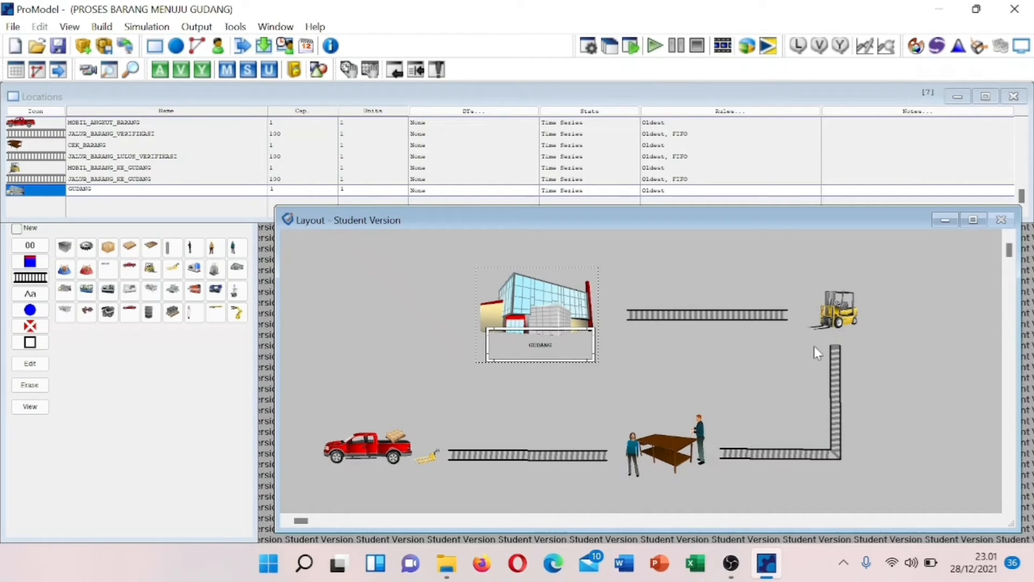
- Add a MOBIL_BARANG_KE_GUDANG name label beside the forklift, rotated to 270 degrees
{"action": "left_click", "coordinate": [837, 319]}
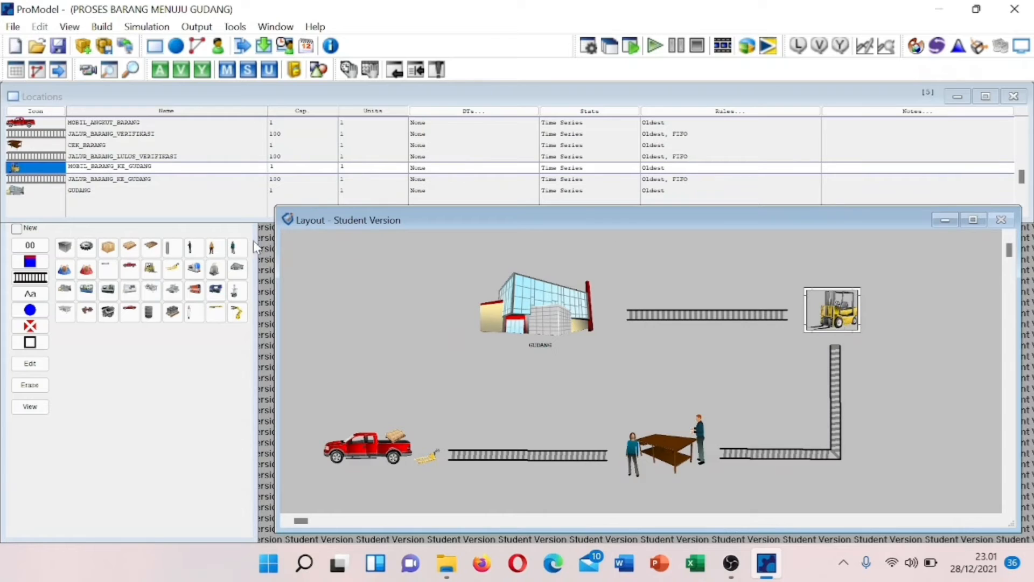
{"action": "left_click", "coordinate": [26, 297]}
{"action": "left_click", "coordinate": [844, 307]}
{"action": "left_click_drag", "start_coordinate": [844, 310], "coordinate": [890, 310]}
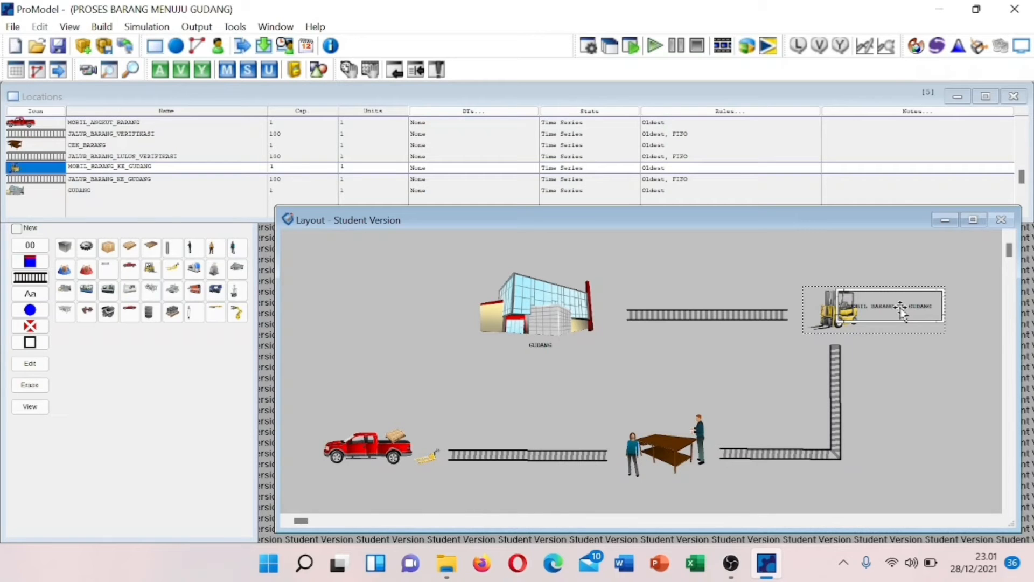
{"action": "right_click", "coordinate": [902, 312]}
{"action": "left_click", "coordinate": [862, 319]}
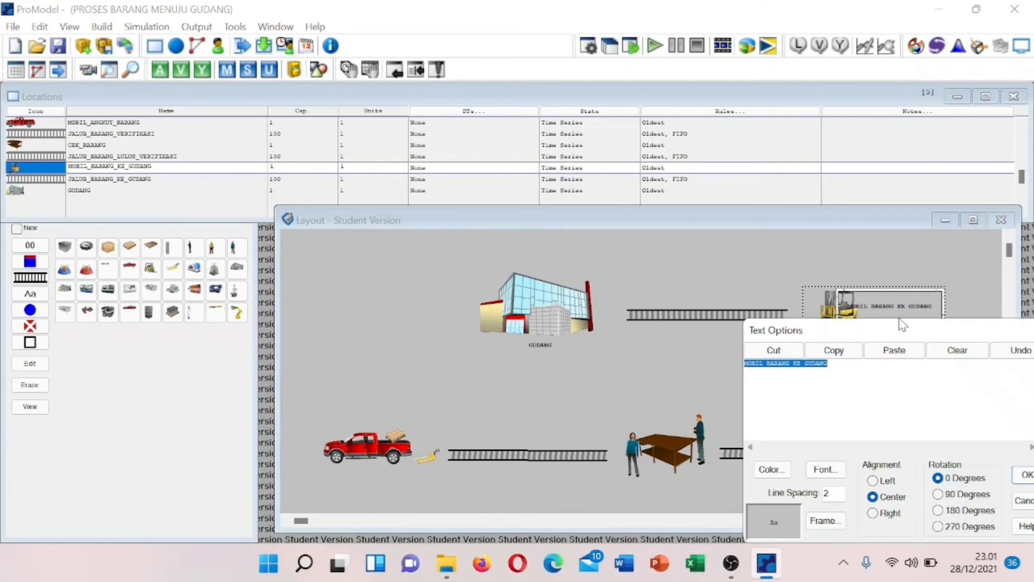
{"action": "left_click_drag", "start_coordinate": [908, 332], "coordinate": [735, 291]}
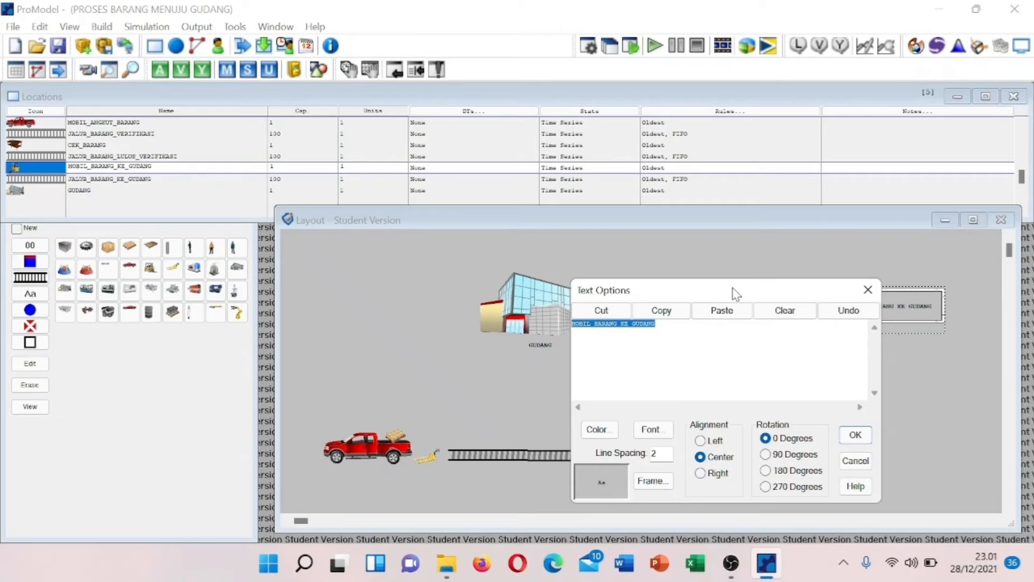
{"action": "left_click", "coordinate": [763, 487]}
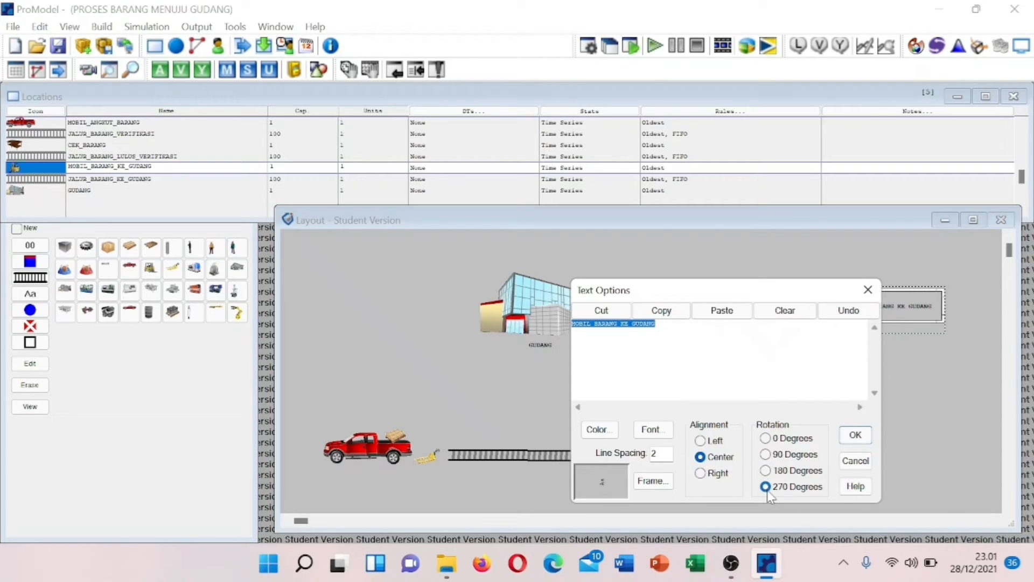
{"action": "left_click", "coordinate": [855, 436]}
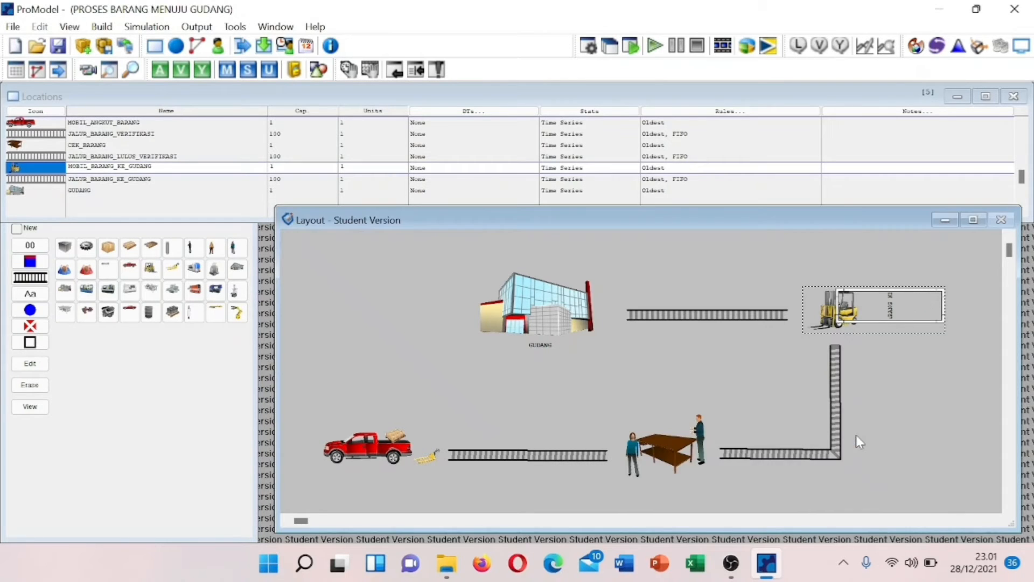
- Resize the forklift's vertical label box so its full text shows
{"action": "left_click_drag", "start_coordinate": [887, 322], "coordinate": [888, 373]}
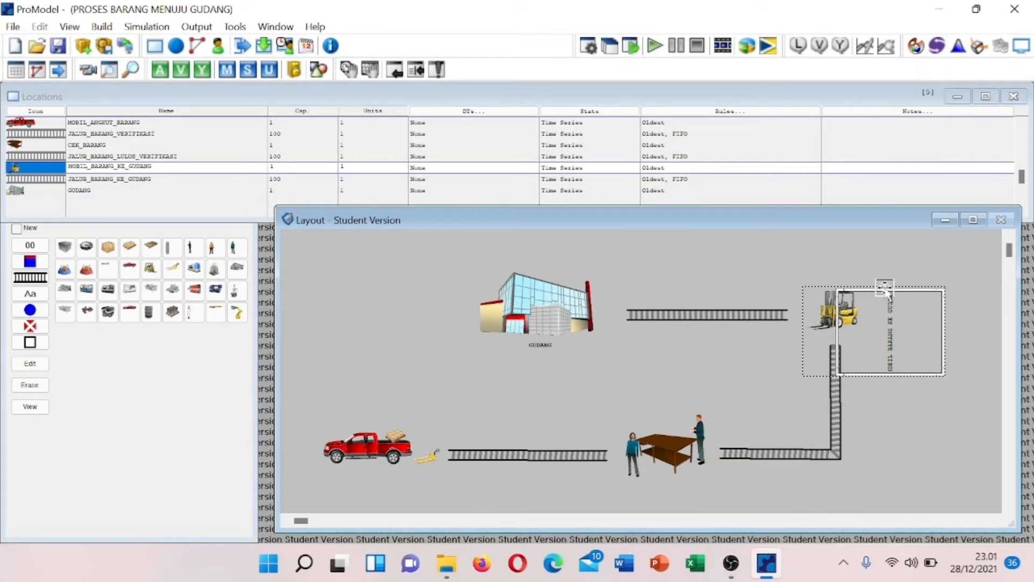
{"action": "left_click_drag", "start_coordinate": [884, 292], "coordinate": [881, 267]}
{"action": "left_click_drag", "start_coordinate": [887, 317], "coordinate": [862, 308]}
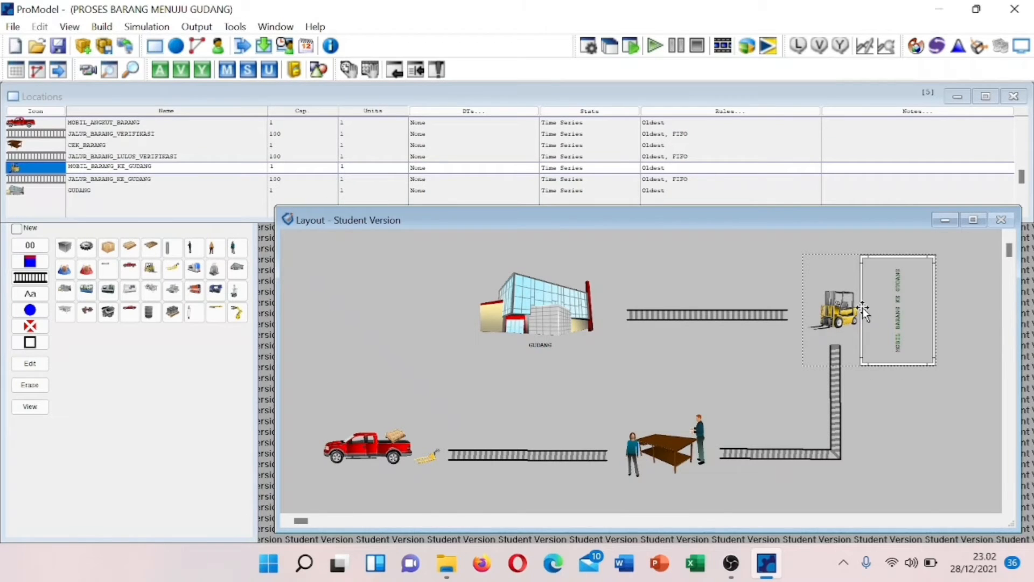
{"action": "left_click_drag", "start_coordinate": [935, 303], "coordinate": [912, 304]}
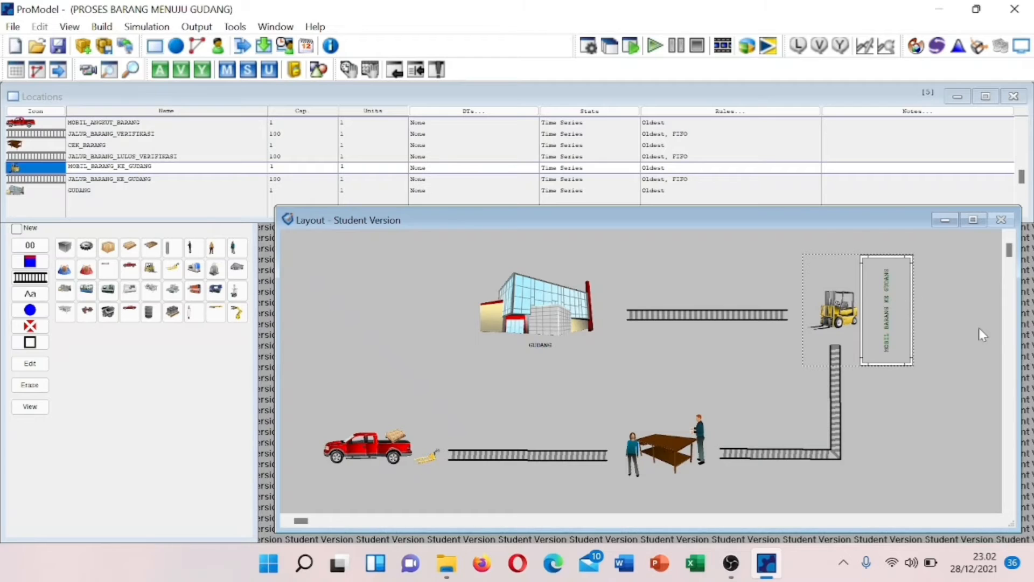
- Label the CEK_BARANG table below it, with the text rotated to 0 degrees
{"action": "left_click", "coordinate": [664, 456]}
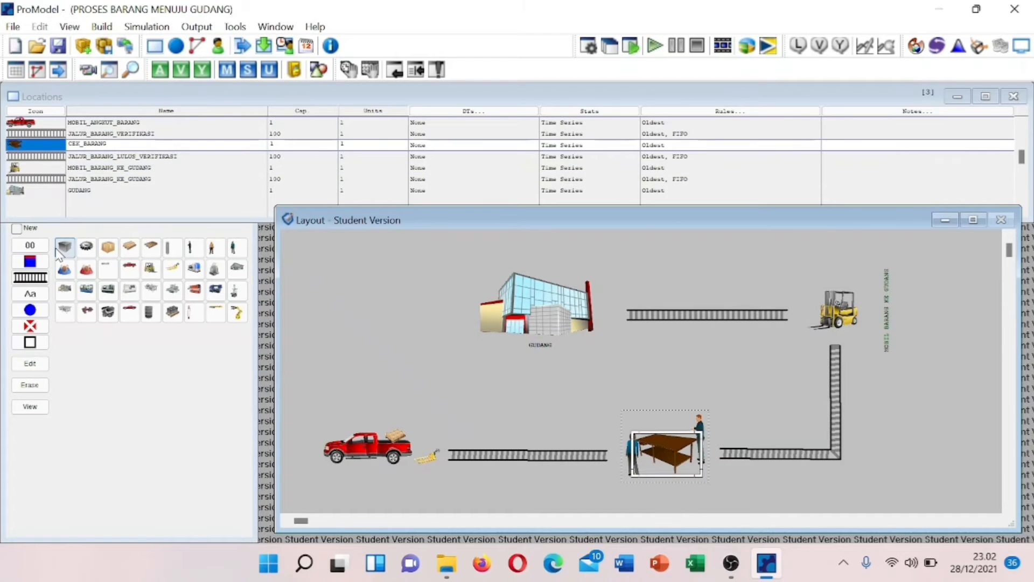
{"action": "left_click", "coordinate": [656, 451]}
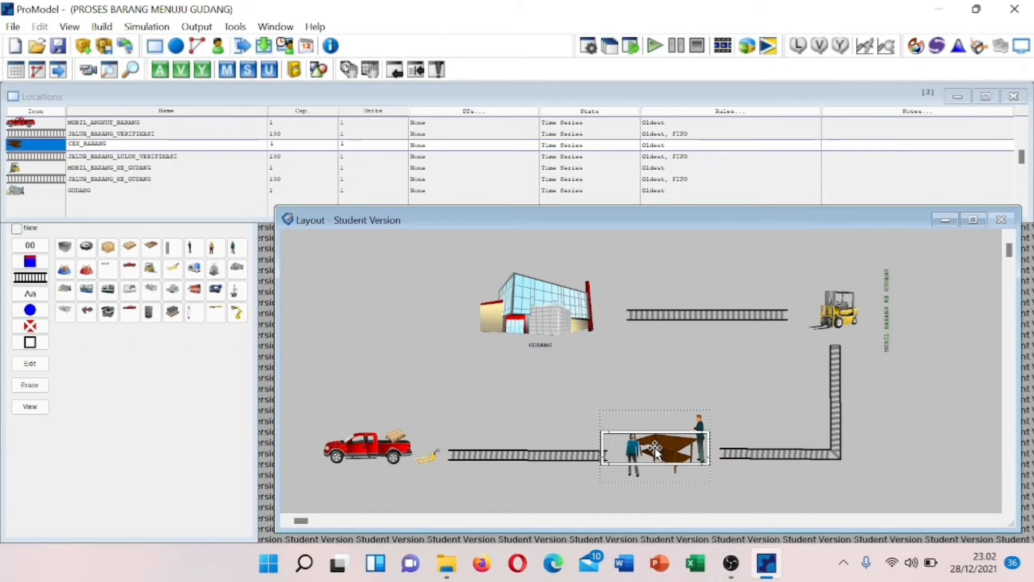
{"action": "left_click_drag", "start_coordinate": [658, 450], "coordinate": [660, 489]}
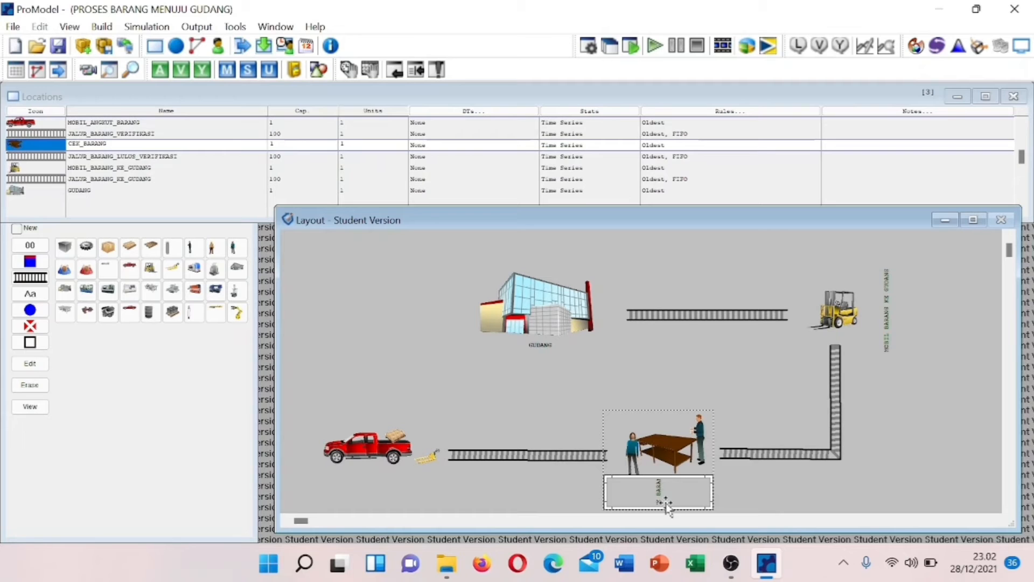
{"action": "right_click", "coordinate": [653, 497]}
{"action": "left_click", "coordinate": [701, 440]}
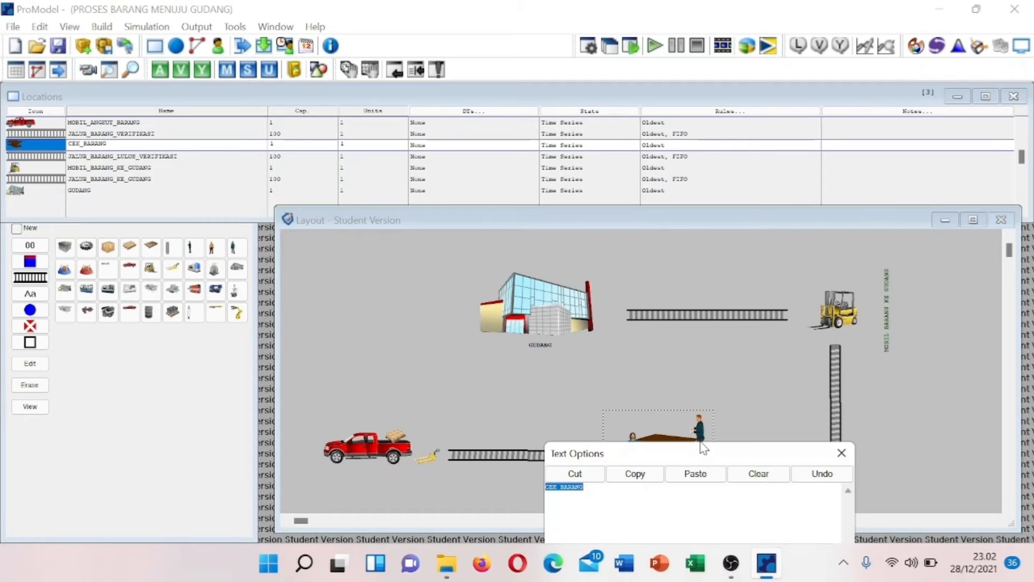
{"action": "left_click_drag", "start_coordinate": [752, 457], "coordinate": [731, 247]}
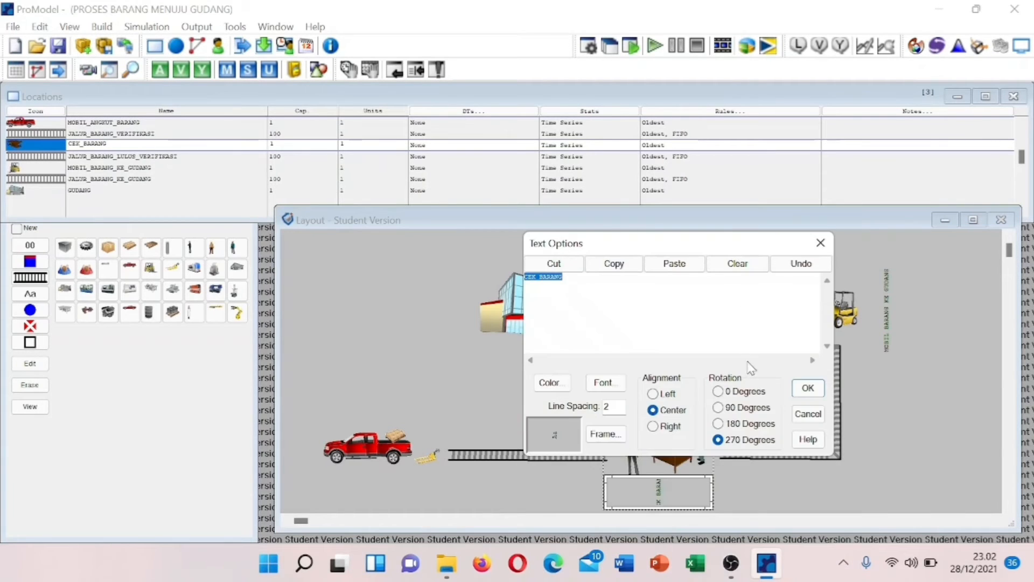
{"action": "left_click", "coordinate": [727, 392]}
{"action": "left_click", "coordinate": [807, 388]}
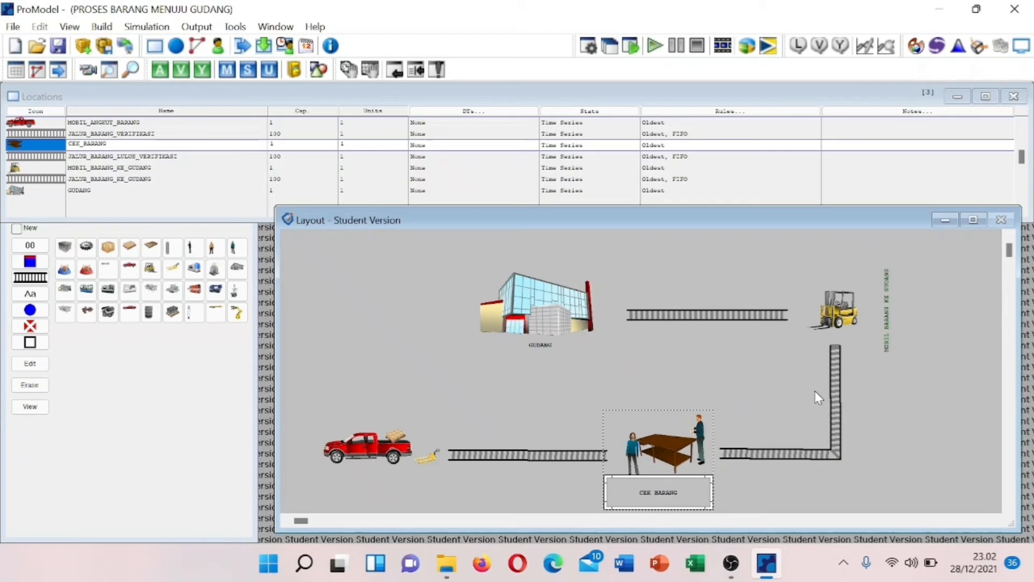
- Add a MOBIL_ANGKUT_BARANG name label beneath the red truck
{"action": "left_click", "coordinate": [383, 457]}
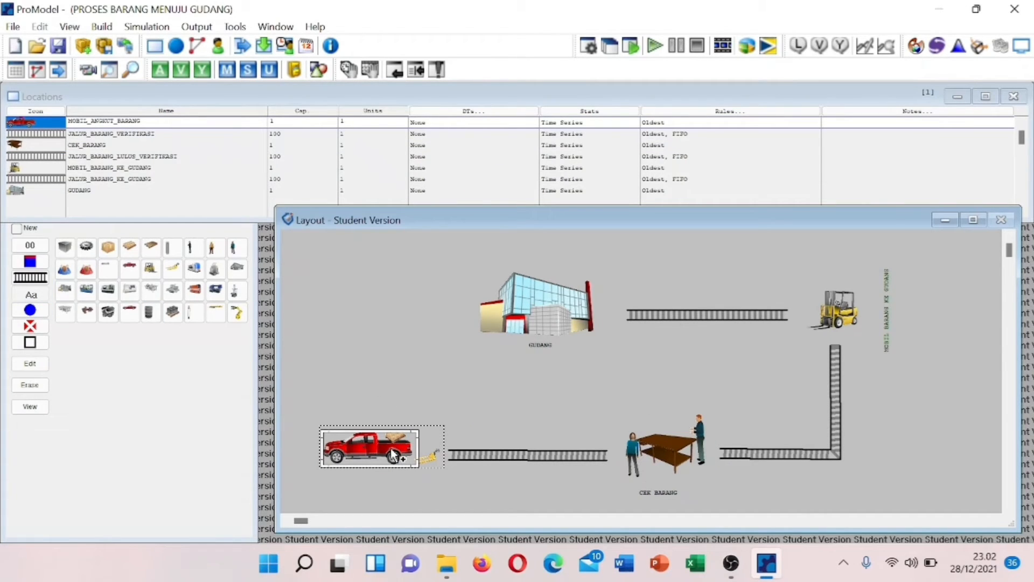
{"action": "left_click", "coordinate": [396, 482]}
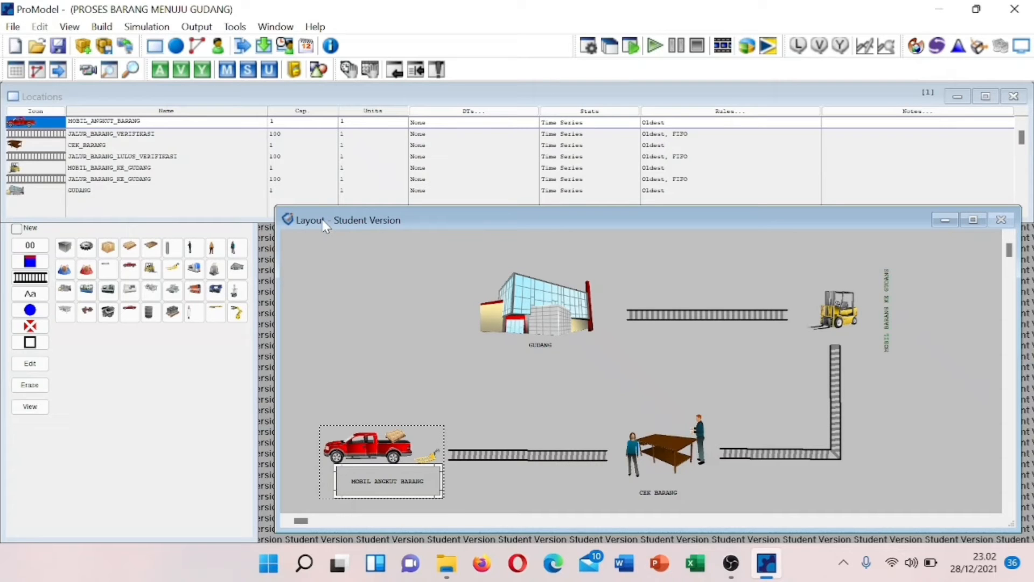
{"action": "left_click", "coordinate": [103, 27]}
- Create a new entity named BARANG_GUDANG with a cardboard box graphic
{"action": "left_click", "coordinate": [132, 73]}
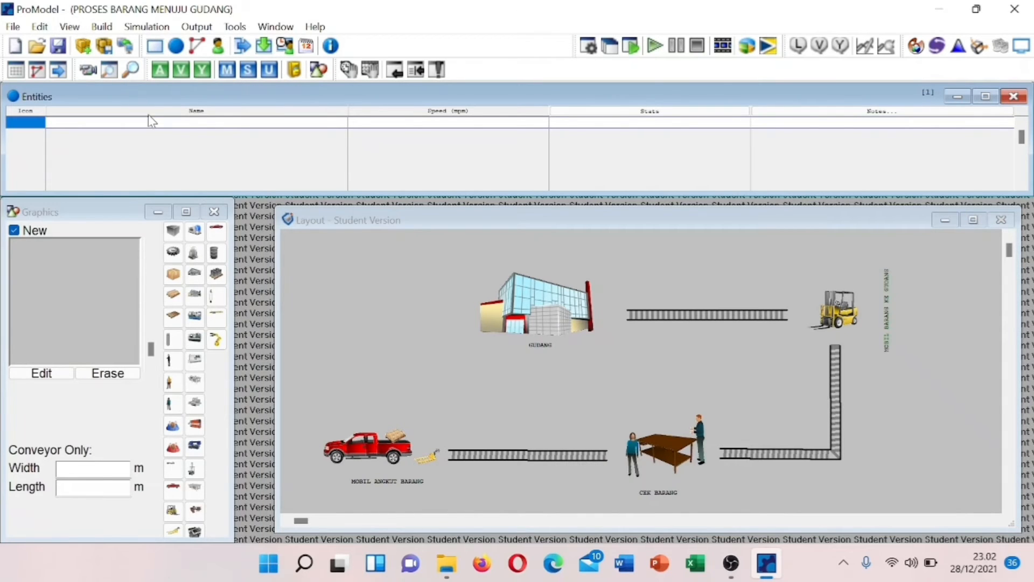
{"action": "left_click", "coordinate": [173, 276]}
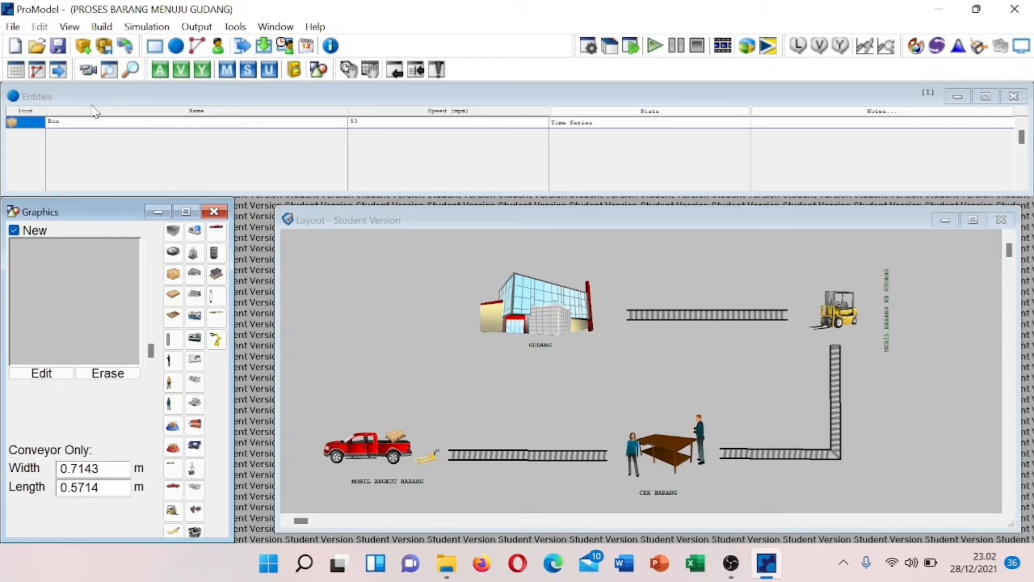
{"action": "left_click", "coordinate": [85, 122]}
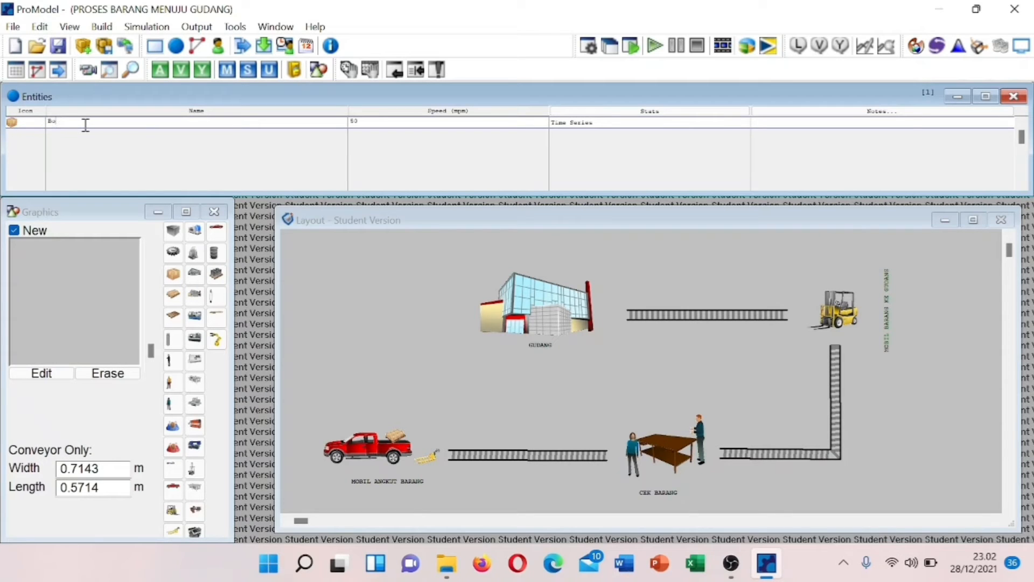
{"action": "key", "text": "BackSpace"}
{"action": "key", "text": "BackSpace"}
{"action": "type", "text": "BARANG_GUDANG"}
{"action": "mouse_move", "coordinate": [152, 358]}
{"action": "left_mouse_down"}
{"action": "mouse_move", "coordinate": [153, 343]}
{"action": "mouse_move", "coordinate": [152, 353]}
{"action": "left_mouse_up"}
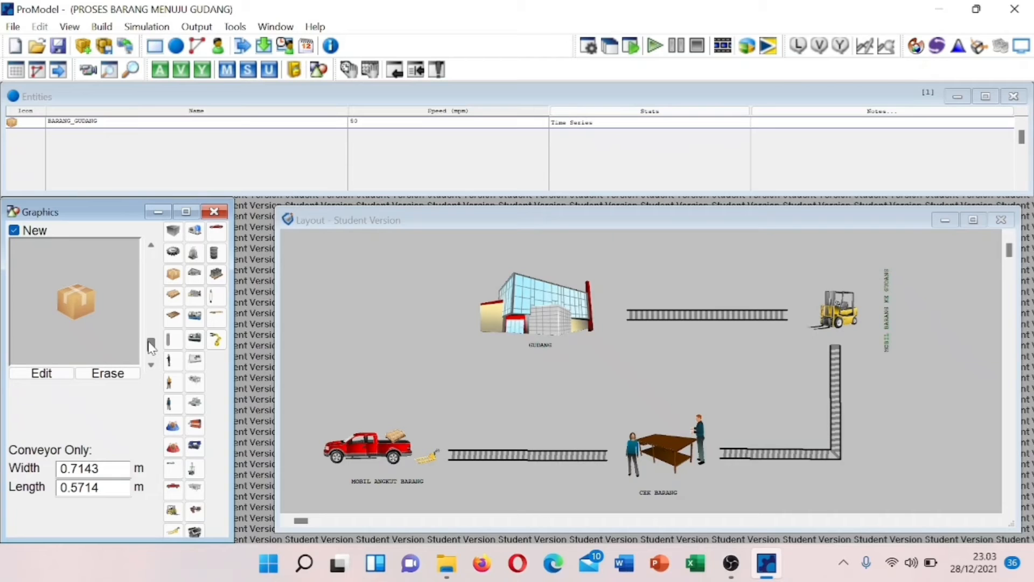
{"action": "left_click_drag", "start_coordinate": [152, 349], "coordinate": [152, 349]}
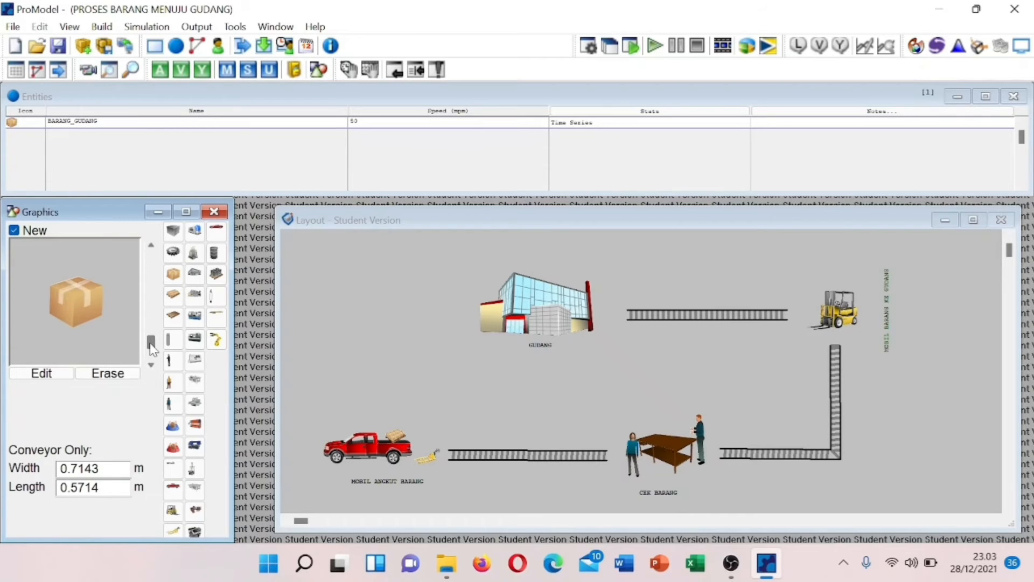
{"action": "left_click", "coordinate": [213, 212]}
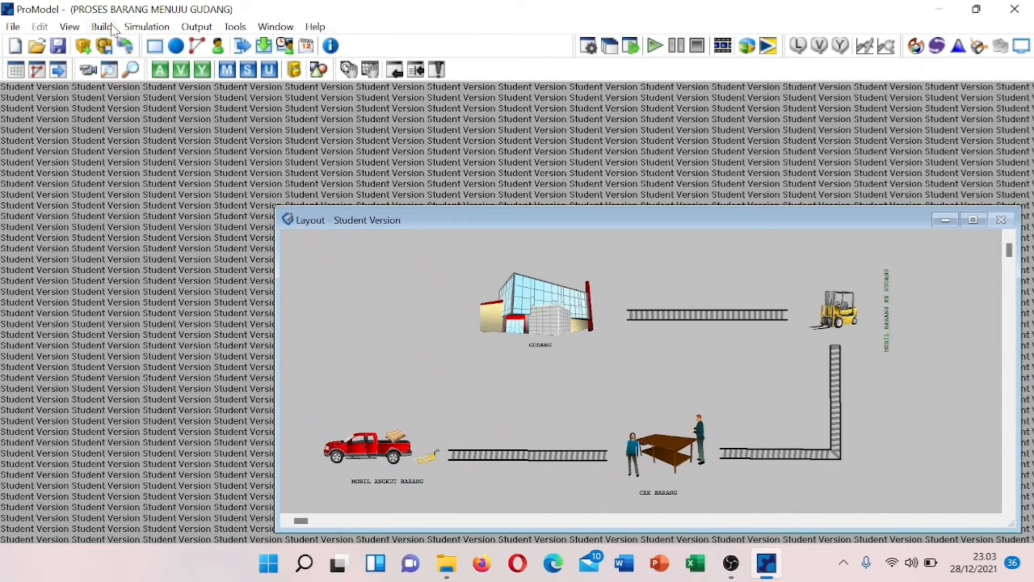
- Change the BARANG_GUDANG speed from 50 to 150 mpm
{"action": "left_click", "coordinate": [111, 25]}
{"action": "left_click", "coordinate": [128, 80]}
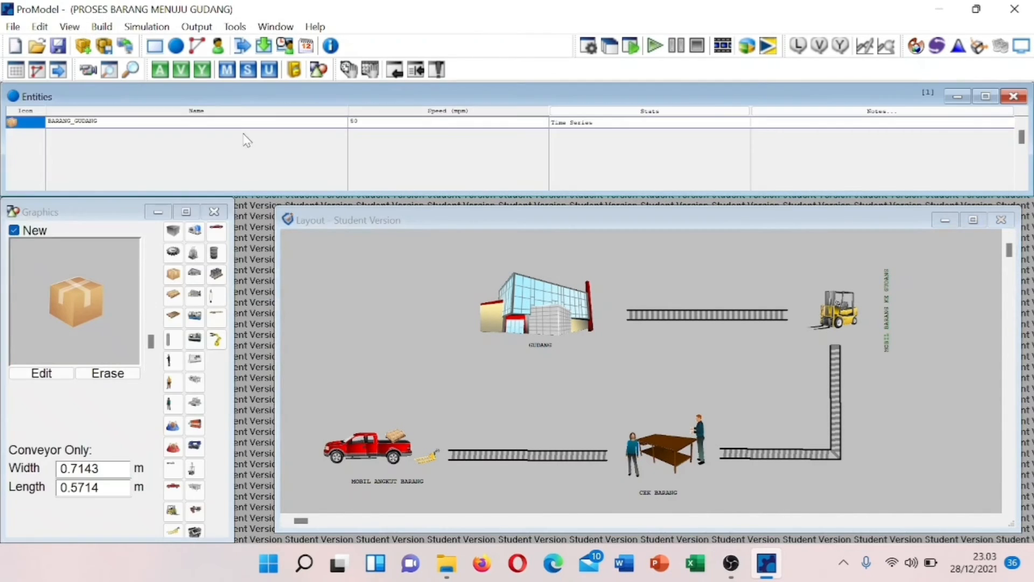
{"action": "left_click", "coordinate": [365, 122]}
{"action": "left_click", "coordinate": [366, 122]}
{"action": "key", "text": "BackSpace"}
{"action": "type", "text": "150"}
- Add an arrival record for BARANG_GUDANG at JALUR_BARANG_VERIFIKASI
{"action": "left_click", "coordinate": [101, 28]}
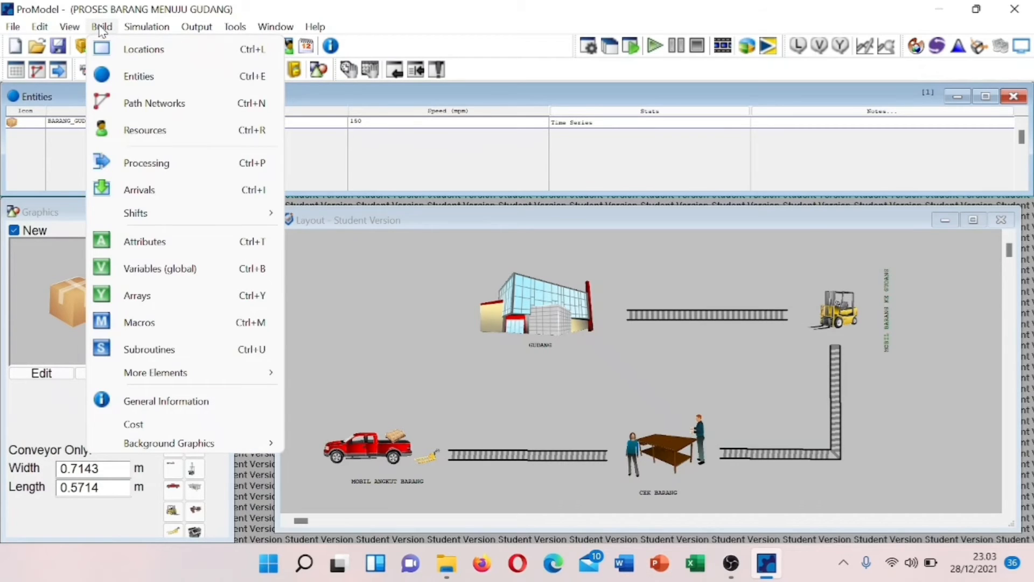
{"action": "left_click", "coordinate": [127, 180]}
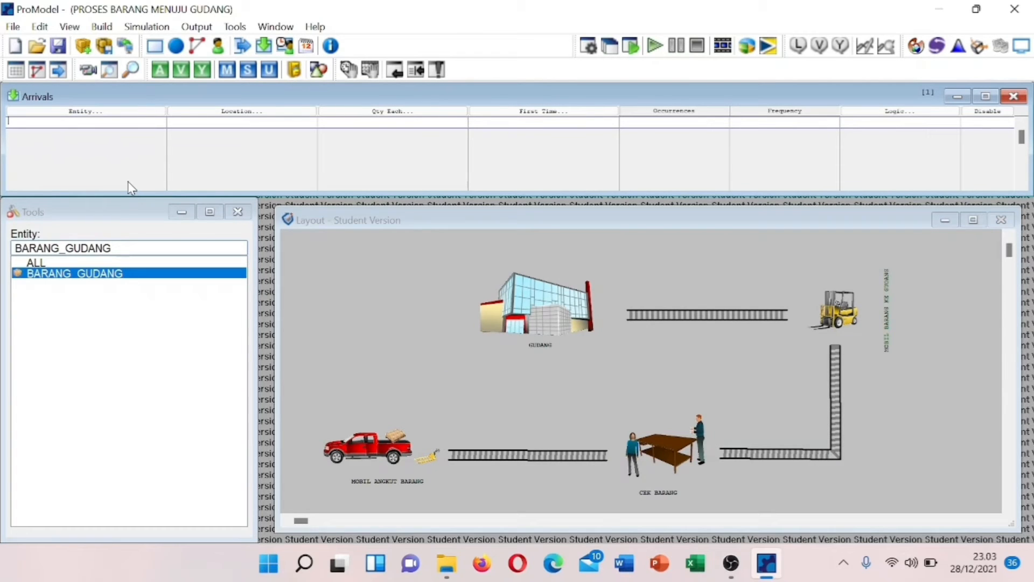
{"action": "left_click", "coordinate": [38, 116]}
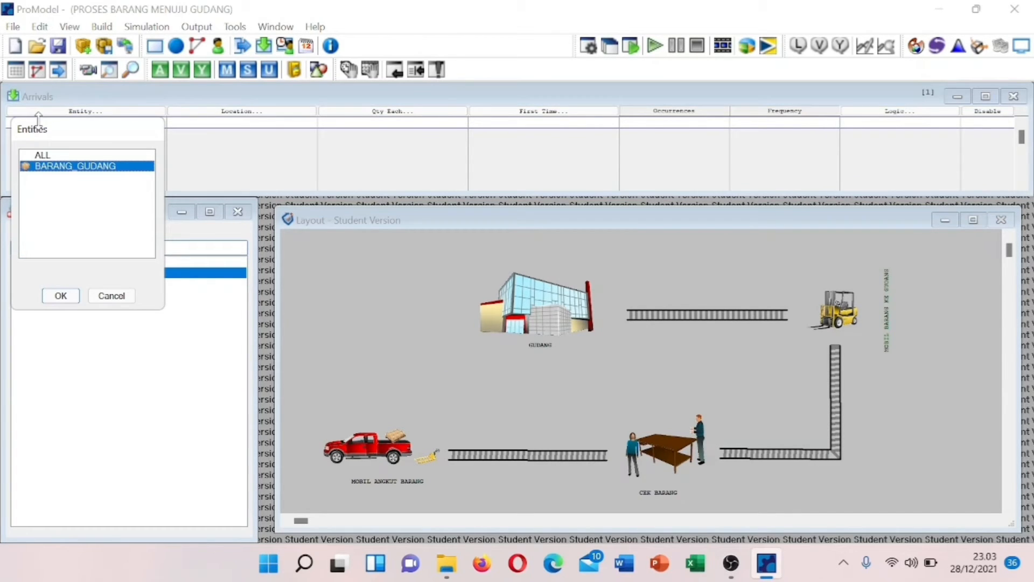
{"action": "left_click", "coordinate": [58, 299]}
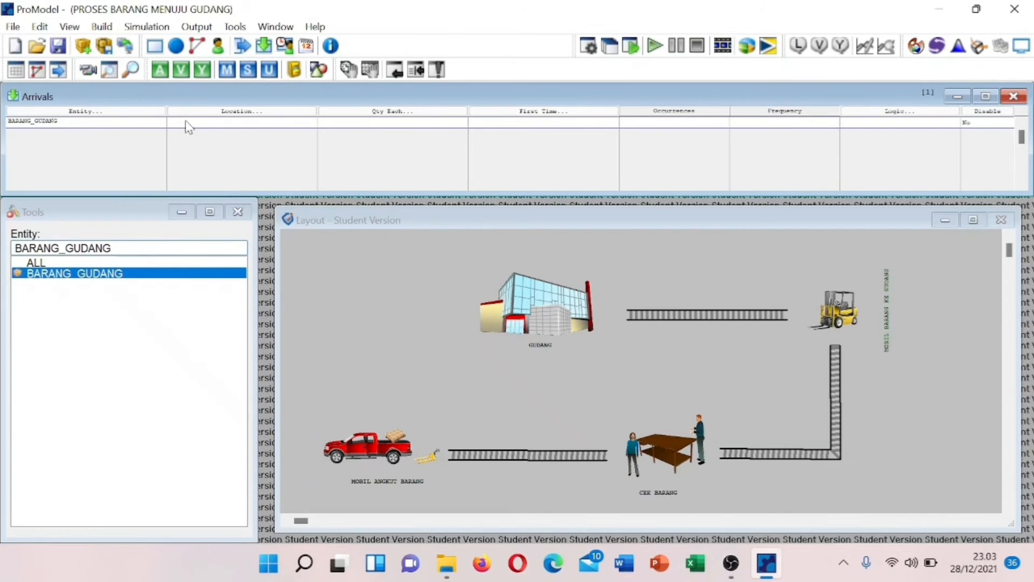
{"action": "left_click", "coordinate": [186, 113]}
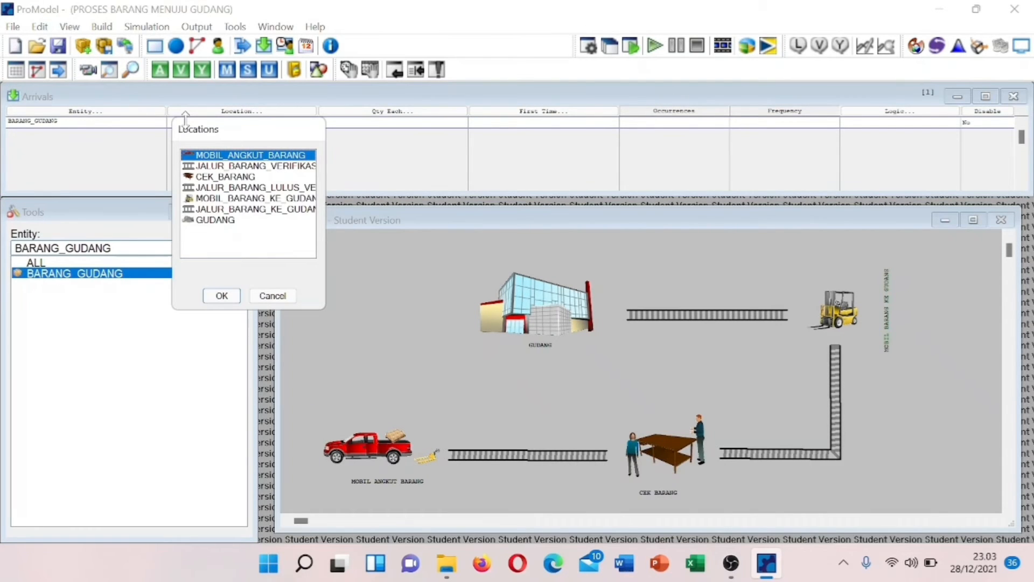
{"action": "left_click", "coordinate": [209, 166]}
{"action": "left_click", "coordinate": [217, 296]}
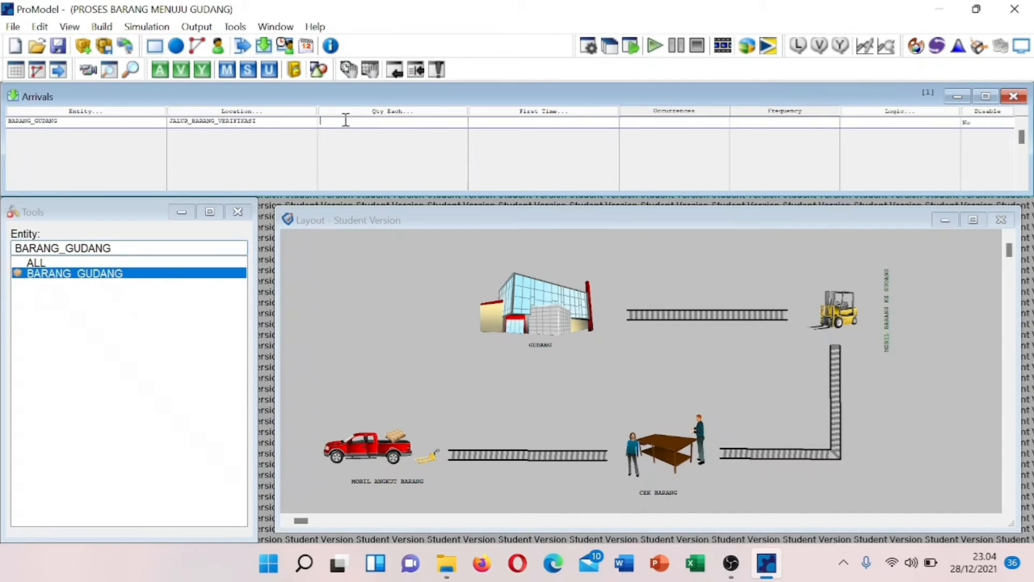
- Give the arrival quantity 1, first time 0, occurrences INF and frequency 5
{"action": "left_click", "coordinate": [346, 120]}
{"action": "type", "text": "1"}
{"action": "double_click", "coordinate": [509, 123]}
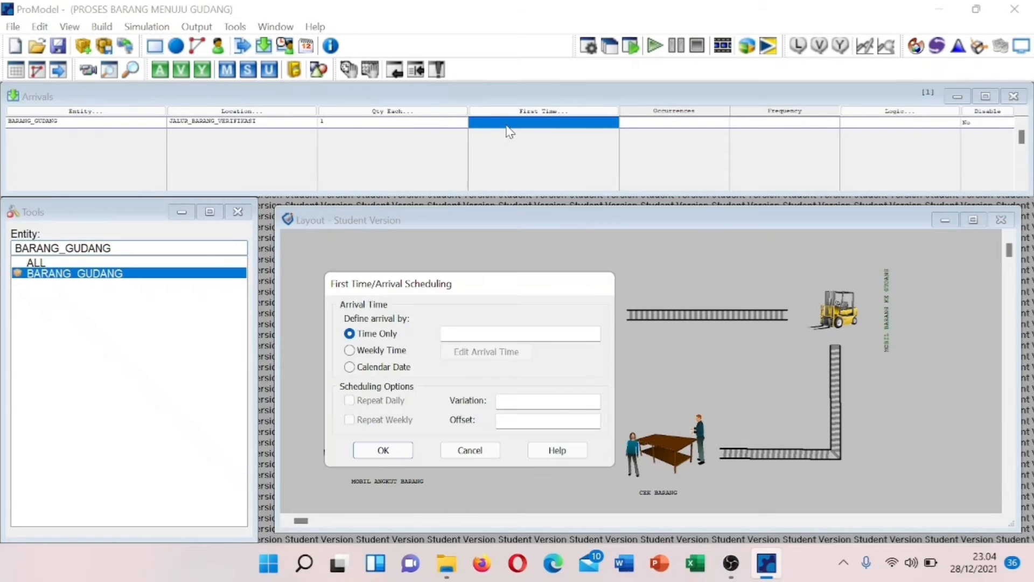
{"action": "left_click", "coordinate": [454, 334]}
{"action": "type", "text": "0"}
{"action": "left_click", "coordinate": [384, 452]}
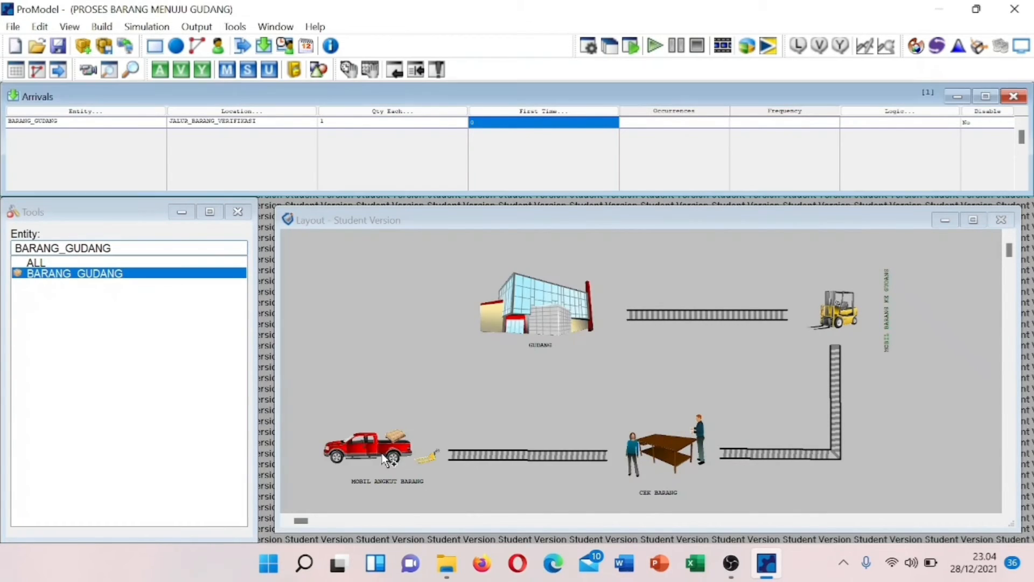
{"action": "left_click", "coordinate": [642, 122]}
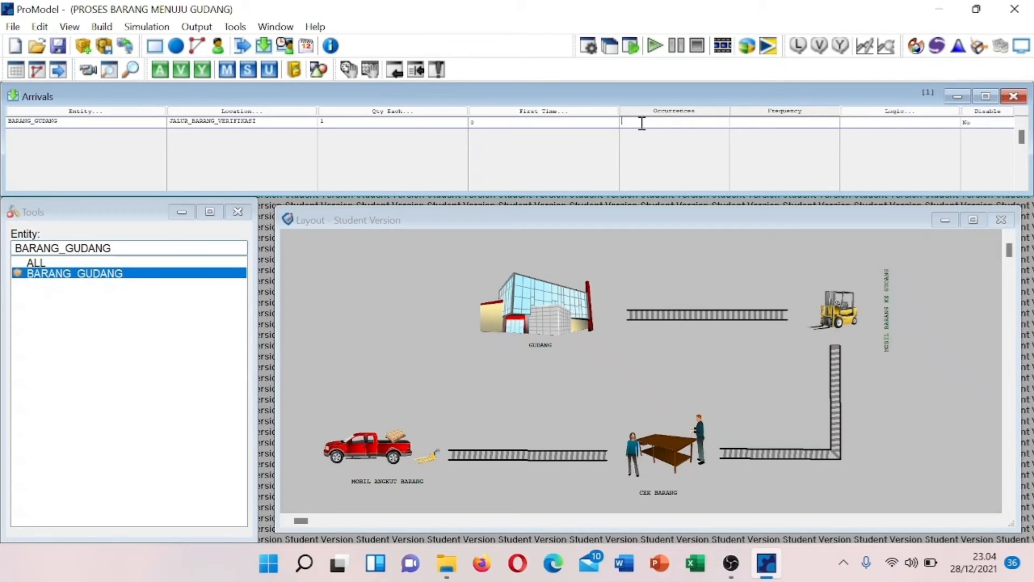
{"action": "type", "text": "1"}
{"action": "type", "text": "NF"}
{"action": "left_click", "coordinate": [750, 123]}
{"action": "type", "text": "5"}
{"action": "left_click", "coordinate": [106, 28]}
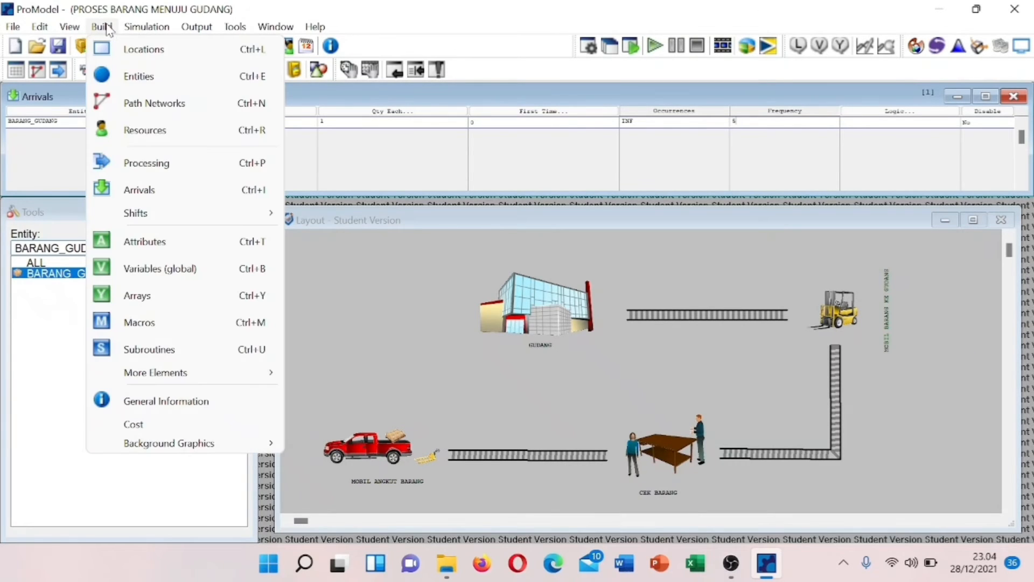
- Create a process record for BARANG_GUDANG at JALUR_BARANG_VERIFIKASI
{"action": "left_click", "coordinate": [144, 161]}
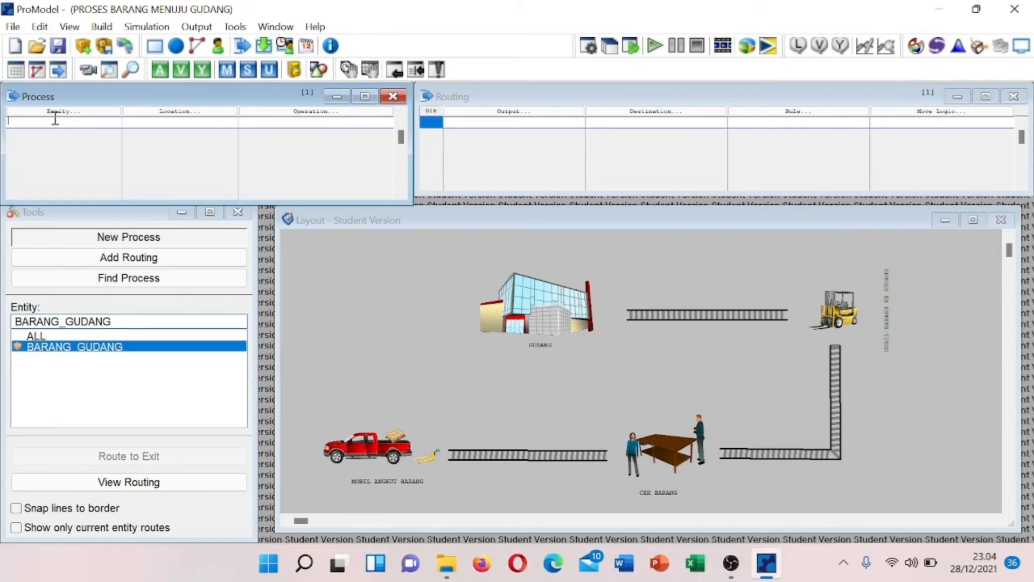
{"action": "left_click", "coordinate": [39, 119]}
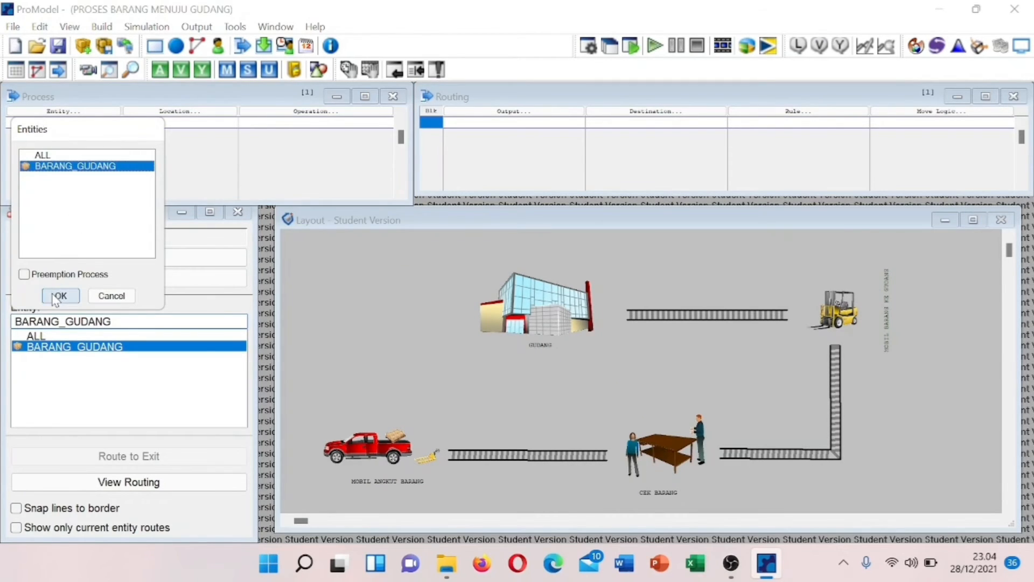
{"action": "left_click", "coordinate": [57, 295]}
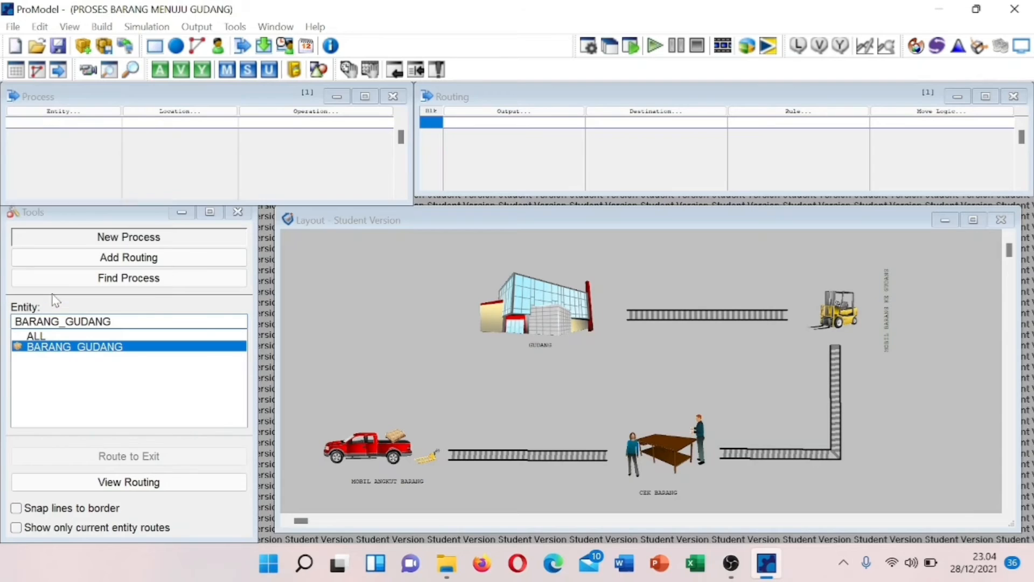
{"action": "left_click", "coordinate": [153, 118]}
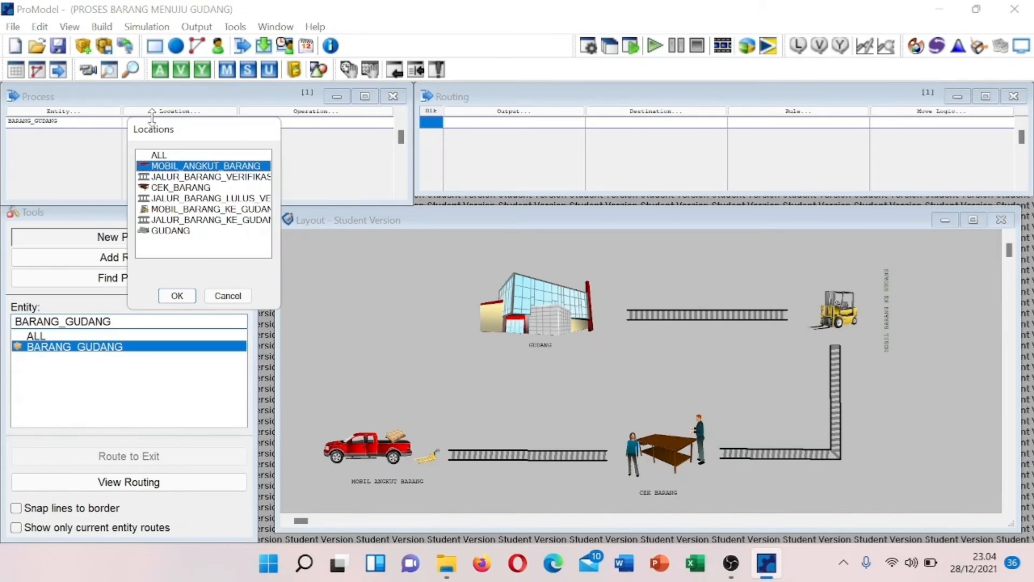
{"action": "left_click", "coordinate": [186, 178]}
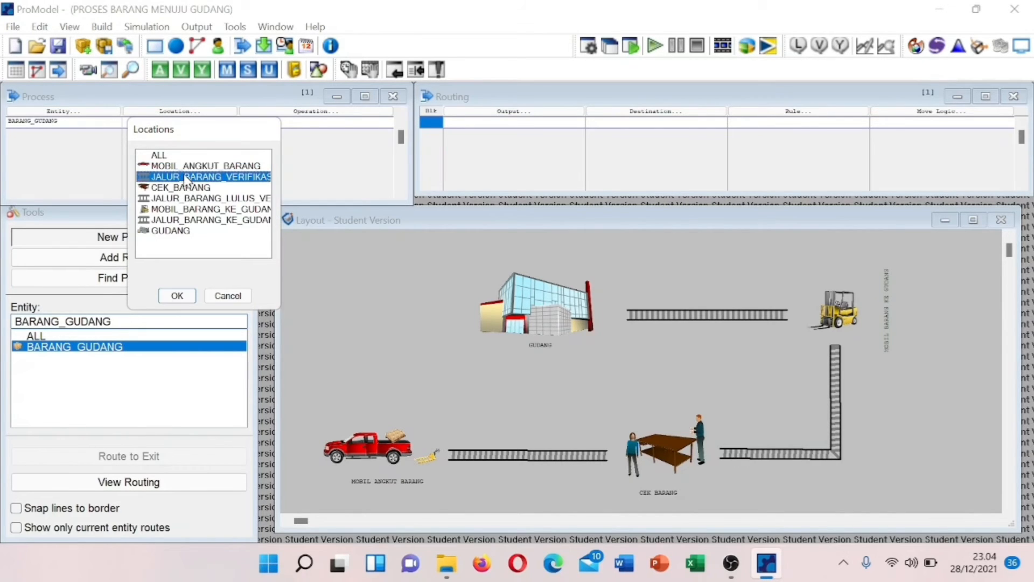
{"action": "left_click", "coordinate": [178, 296]}
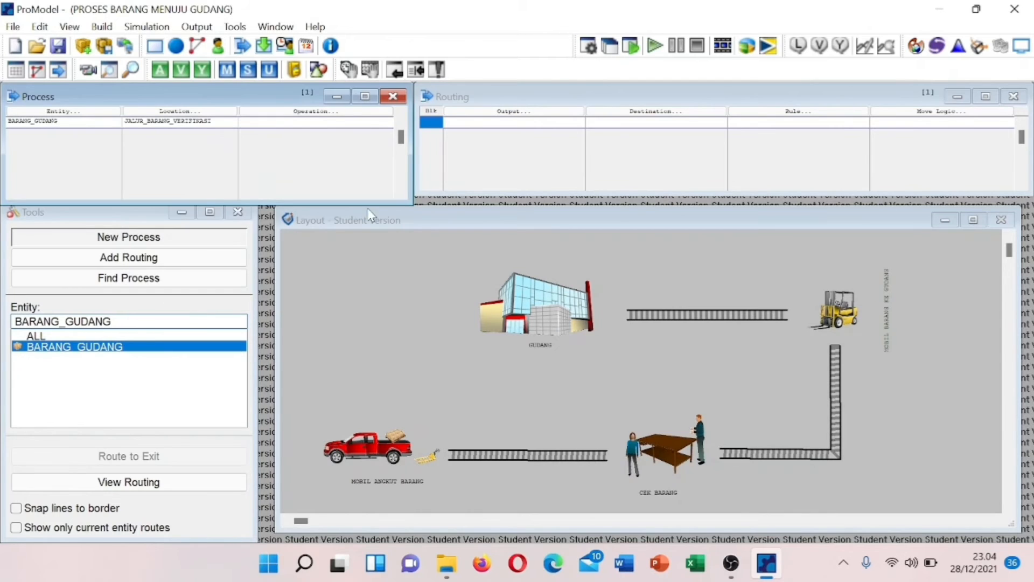
- Route BARANG_GUDANG output to CEK_BARANG under rule FIRST 1
{"action": "left_click", "coordinate": [480, 121]}
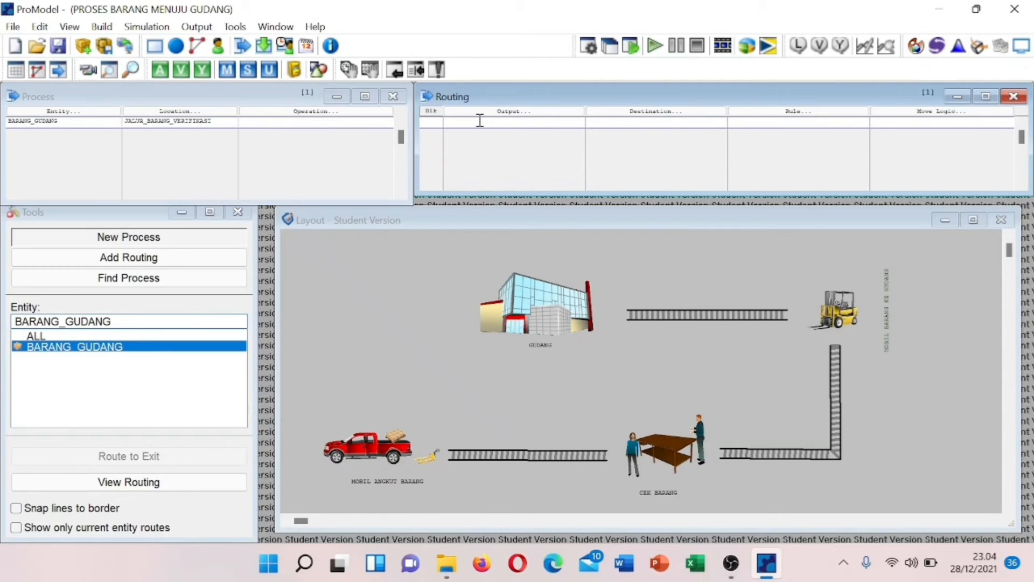
{"action": "left_click", "coordinate": [479, 120]}
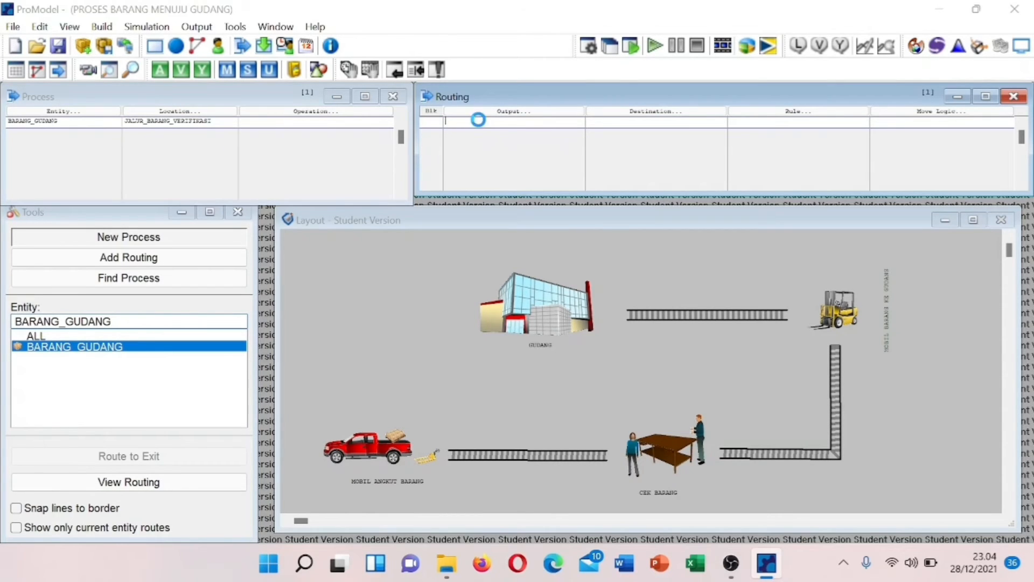
{"action": "left_click", "coordinate": [497, 296]}
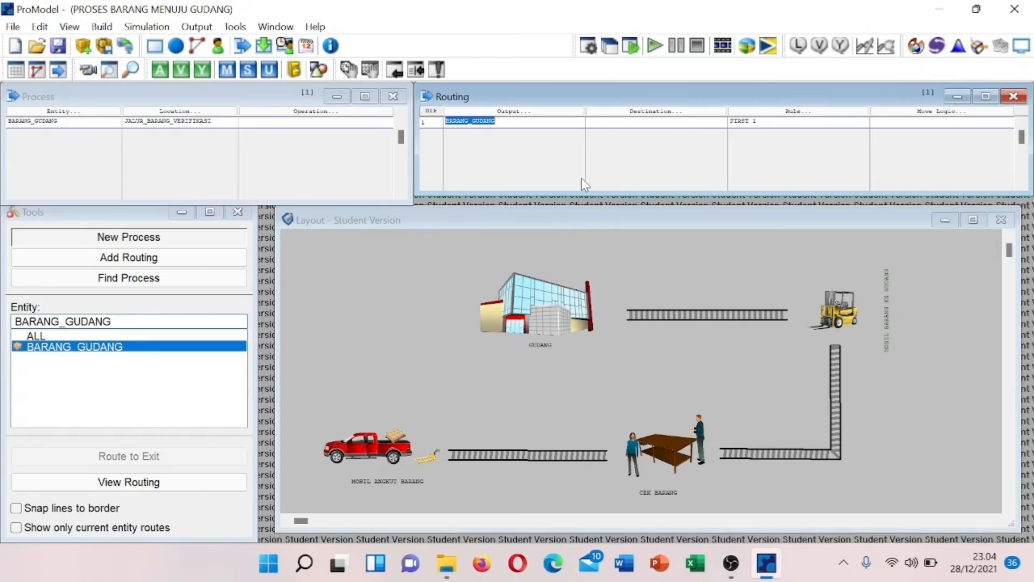
{"action": "left_click", "coordinate": [612, 120]}
{"action": "left_click", "coordinate": [612, 120]}
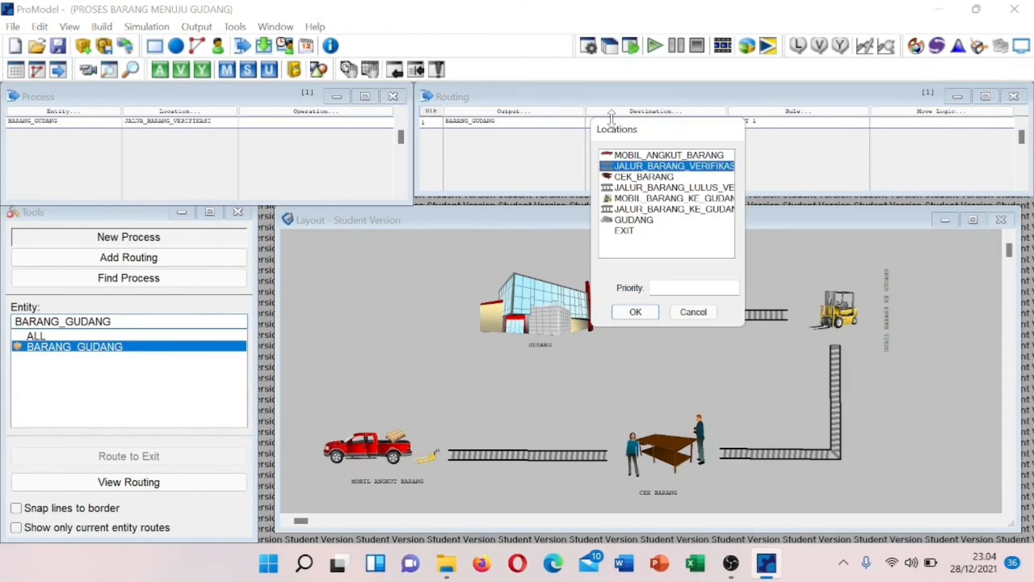
{"action": "left_click", "coordinate": [634, 180]}
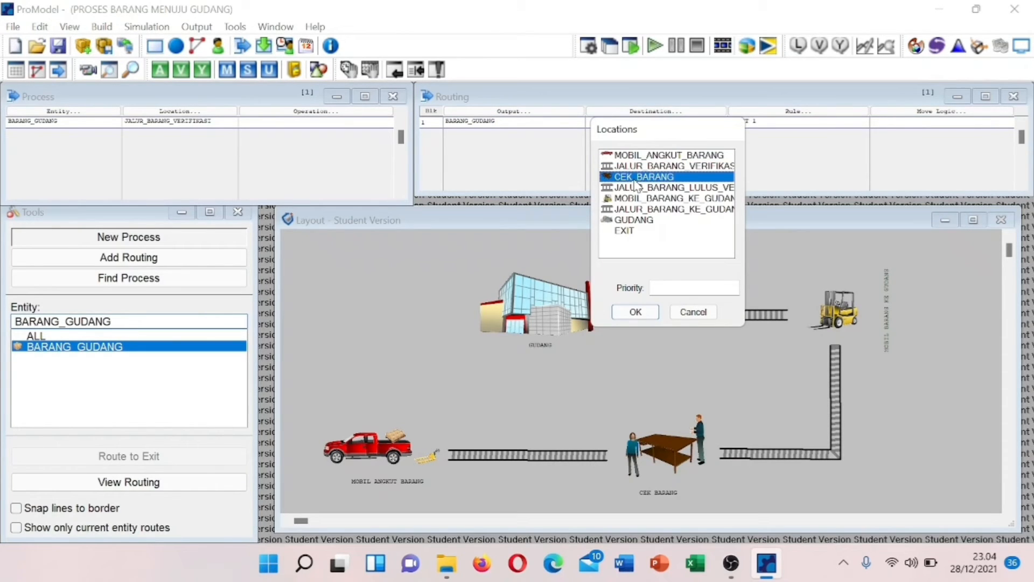
{"action": "left_click", "coordinate": [628, 314]}
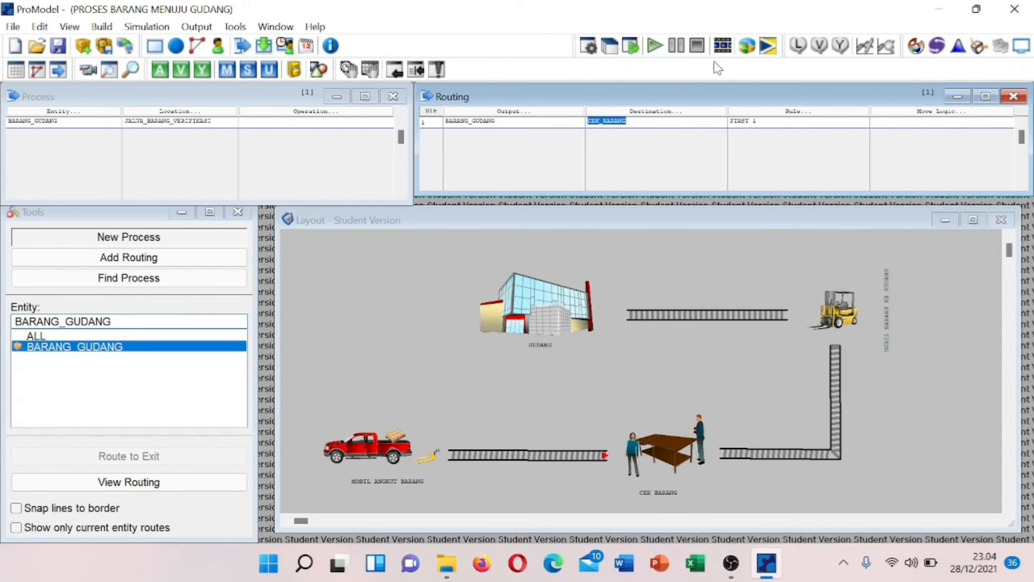
{"action": "left_click", "coordinate": [67, 132]}
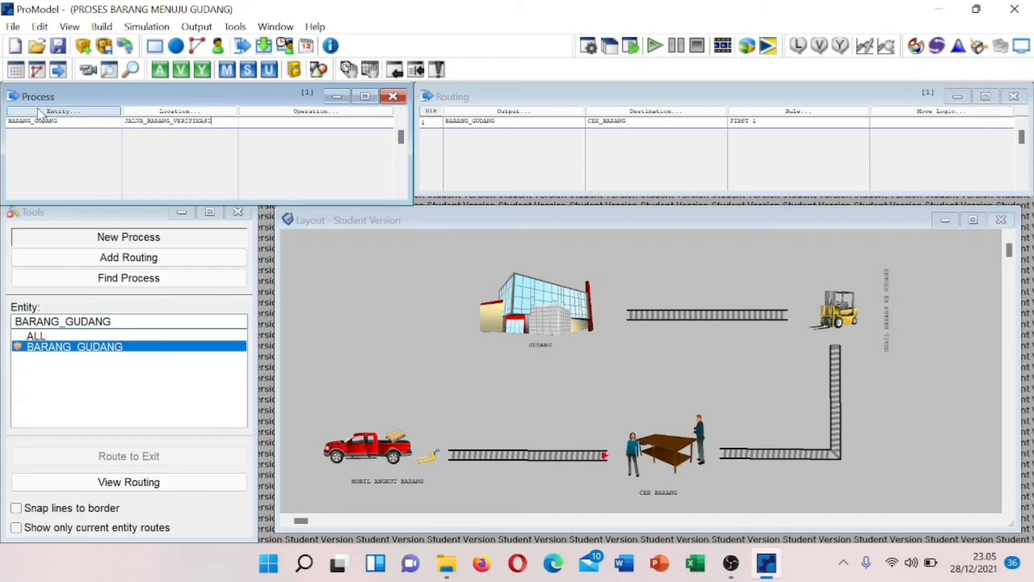
- Append a BARANG_GUDANG process at CEK_BARANG with operation WAIT U(5,2) MIN
{"action": "left_click", "coordinate": [50, 25]}
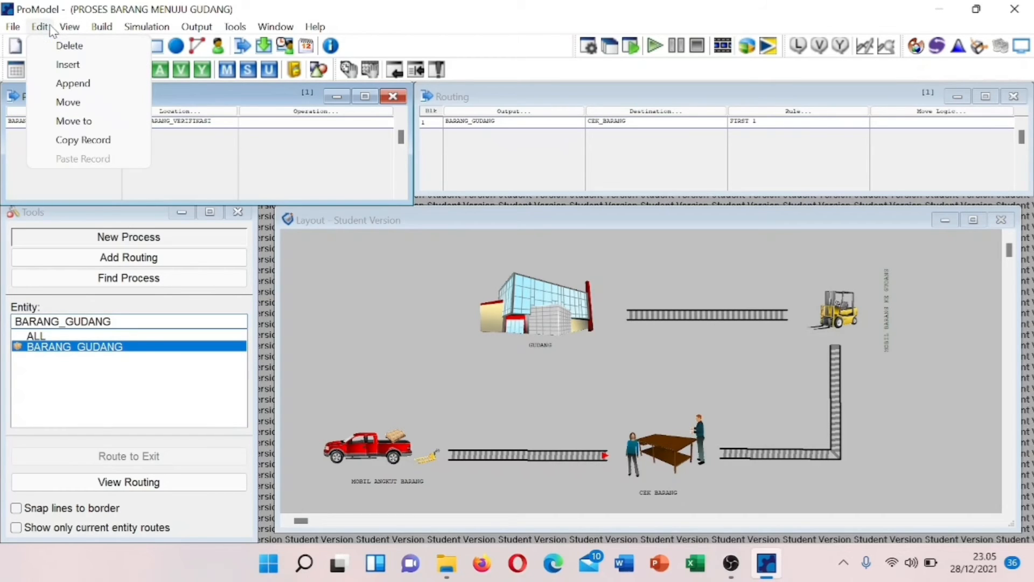
{"action": "left_click", "coordinate": [64, 82]}
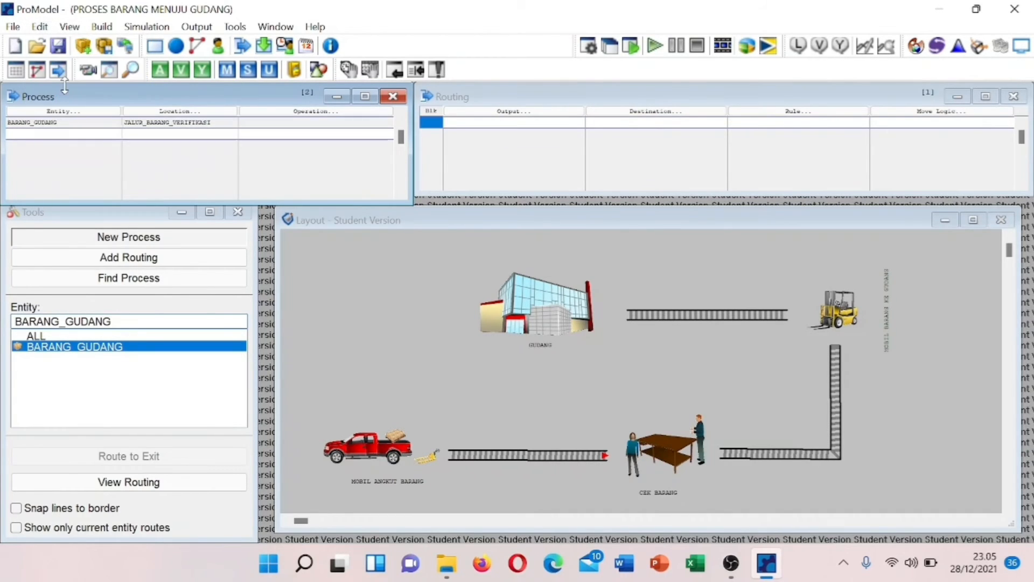
{"action": "left_click", "coordinate": [30, 132]}
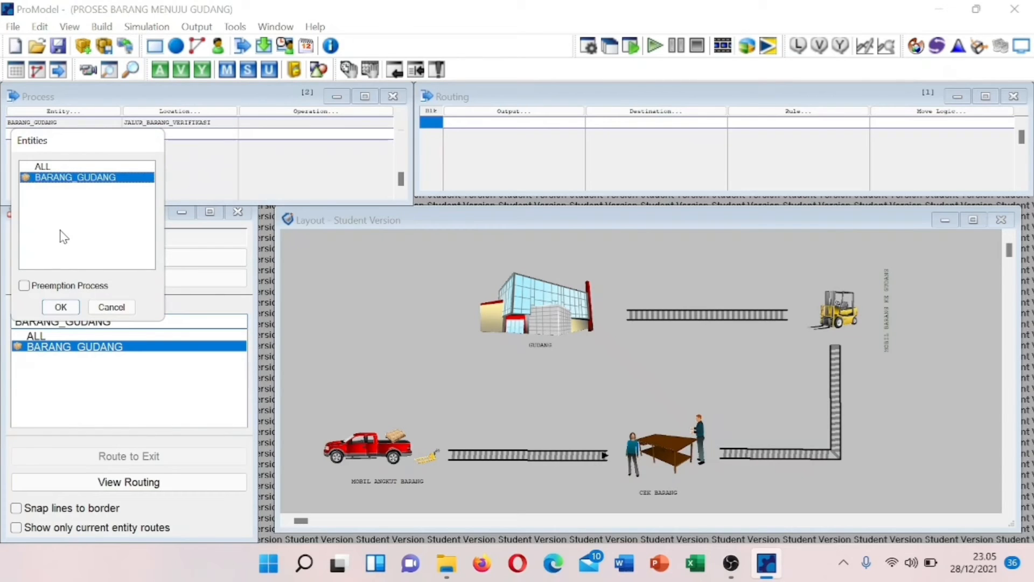
{"action": "key", "text": "Return"}
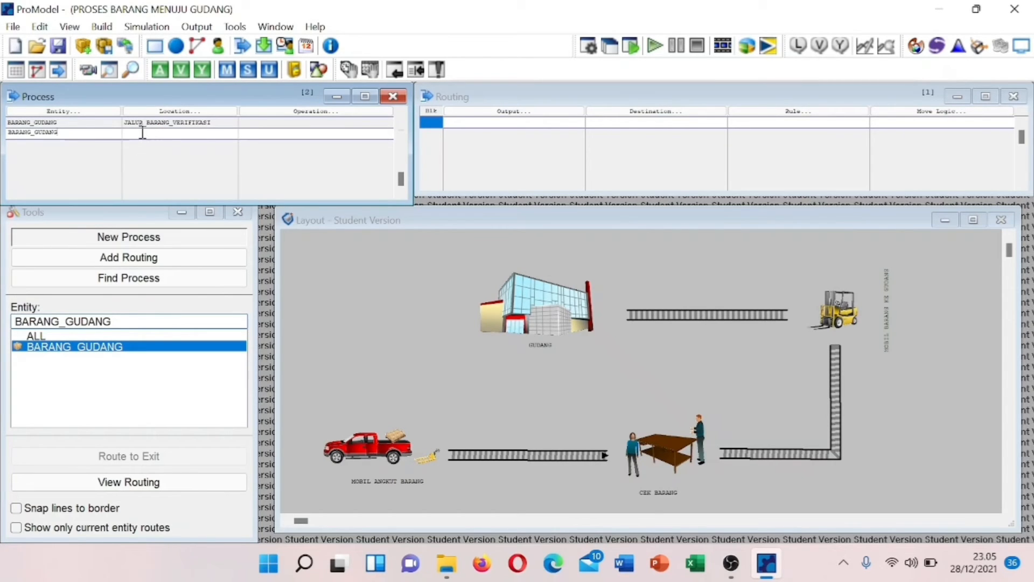
{"action": "left_click", "coordinate": [141, 132]}
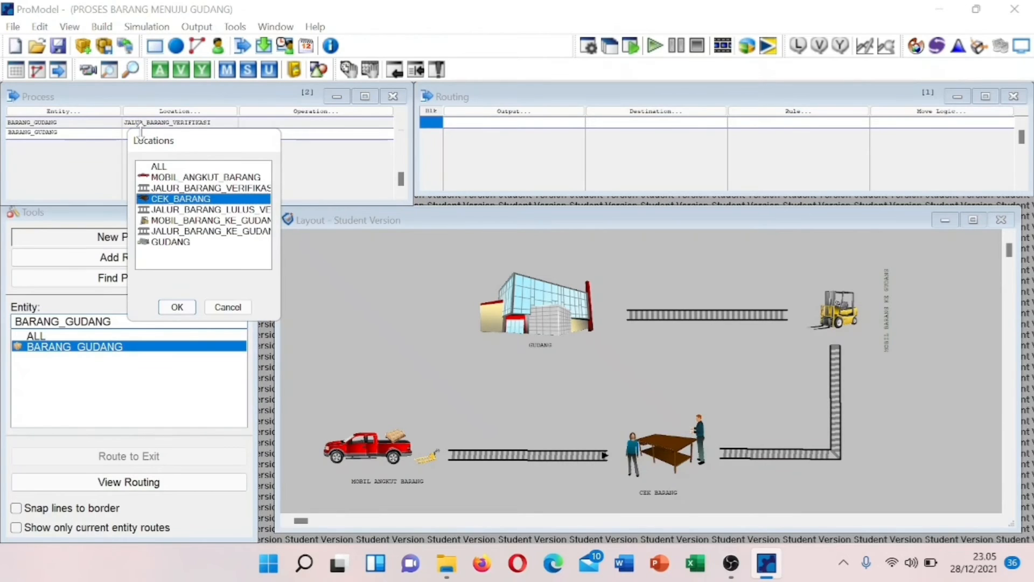
{"action": "double_click", "coordinate": [167, 200]}
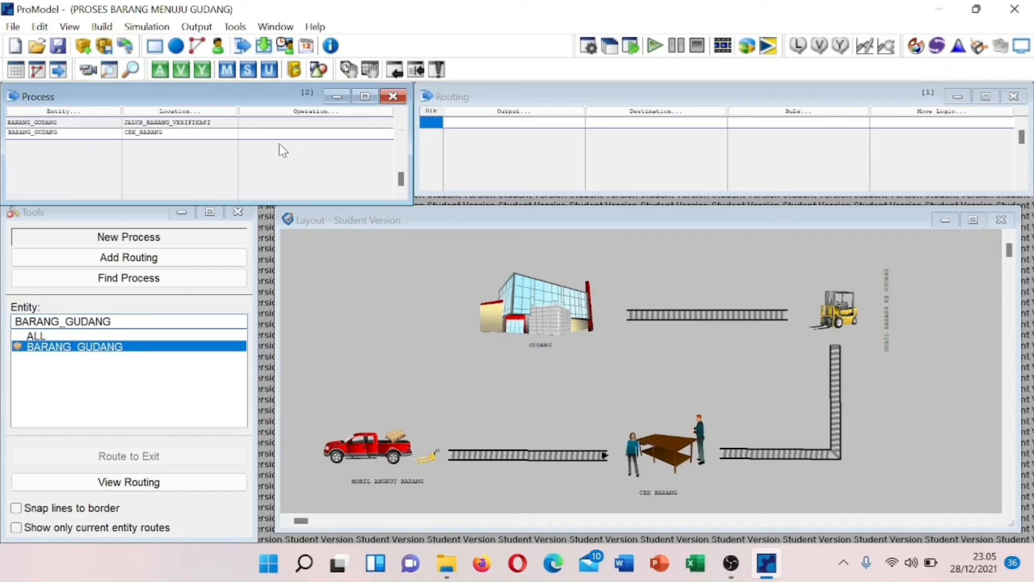
{"action": "left_click", "coordinate": [260, 134]}
{"action": "type", "text": "WAIT U(5,2) MIN"}
- Route BARANG_GUDANG from CEK_BARANG to JALUR_BARANG_LULUS_VERIFIKASI
{"action": "left_click", "coordinate": [467, 113]}
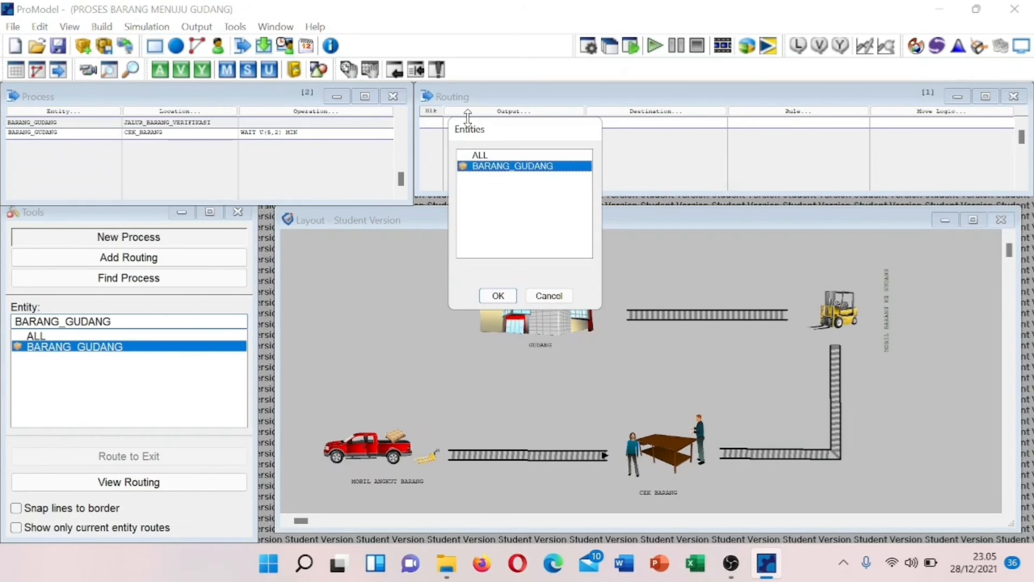
{"action": "key", "text": "Return"}
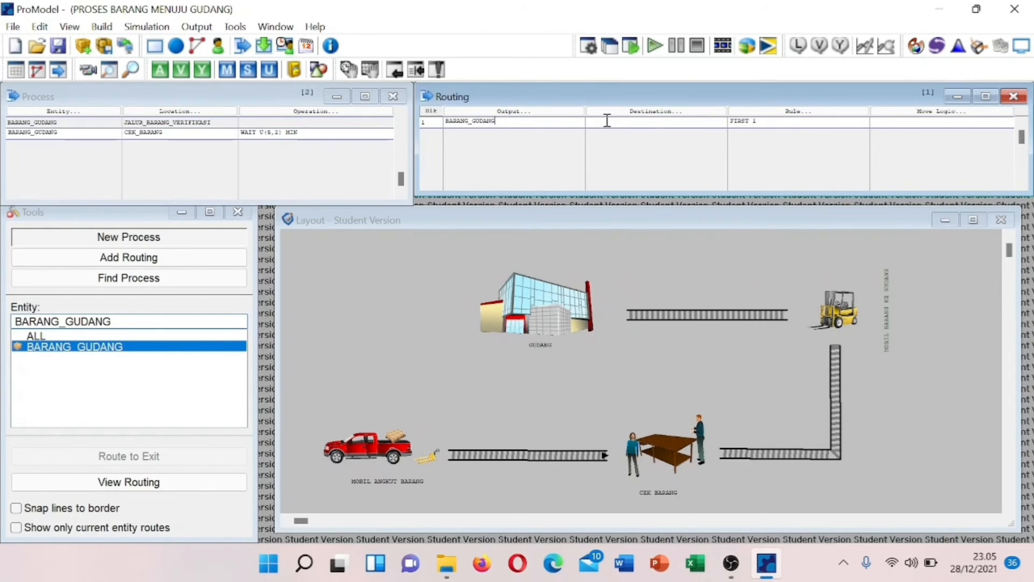
{"action": "left_click", "coordinate": [607, 120]}
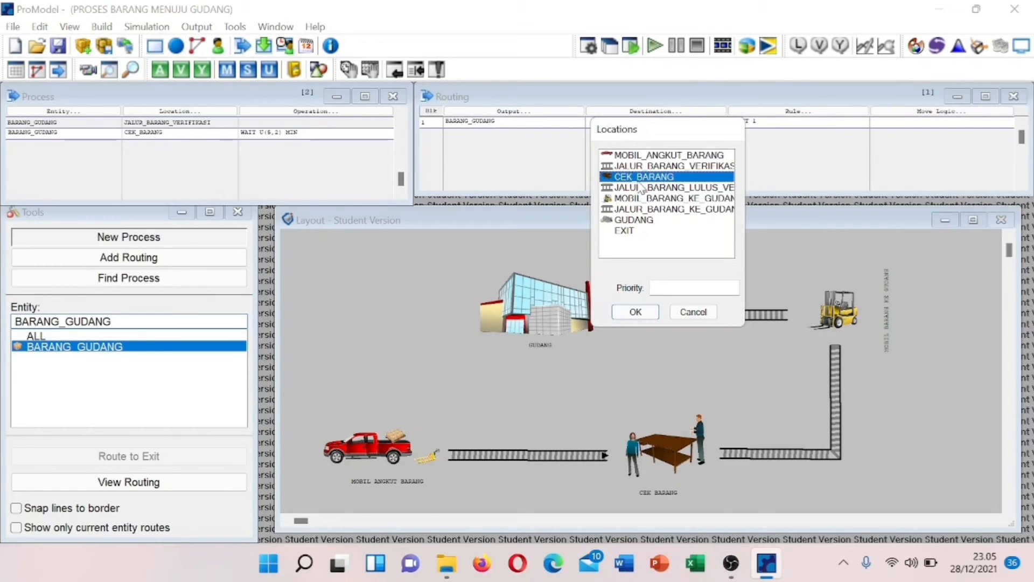
{"action": "left_click", "coordinate": [641, 187]}
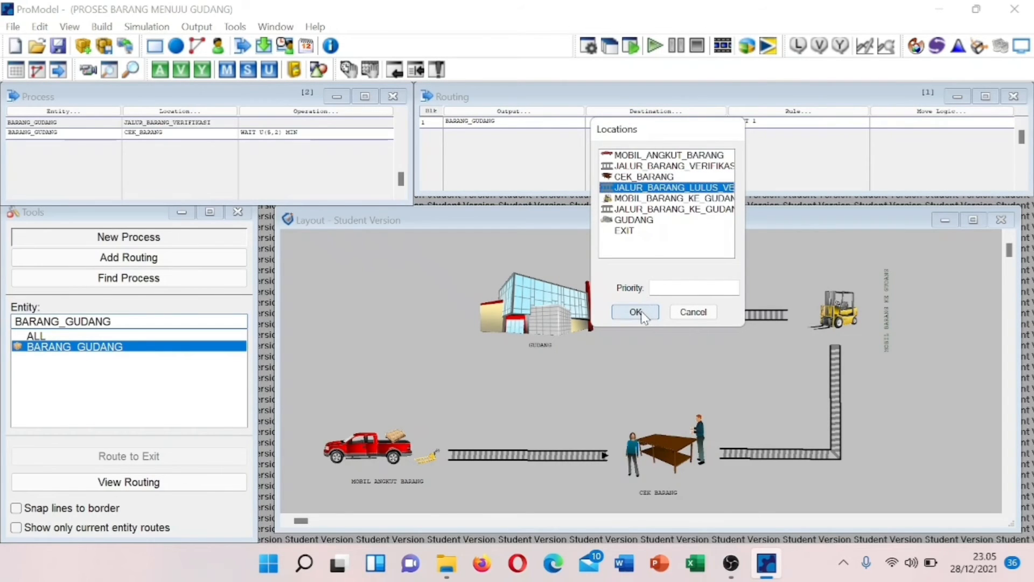
{"action": "left_click", "coordinate": [635, 313]}
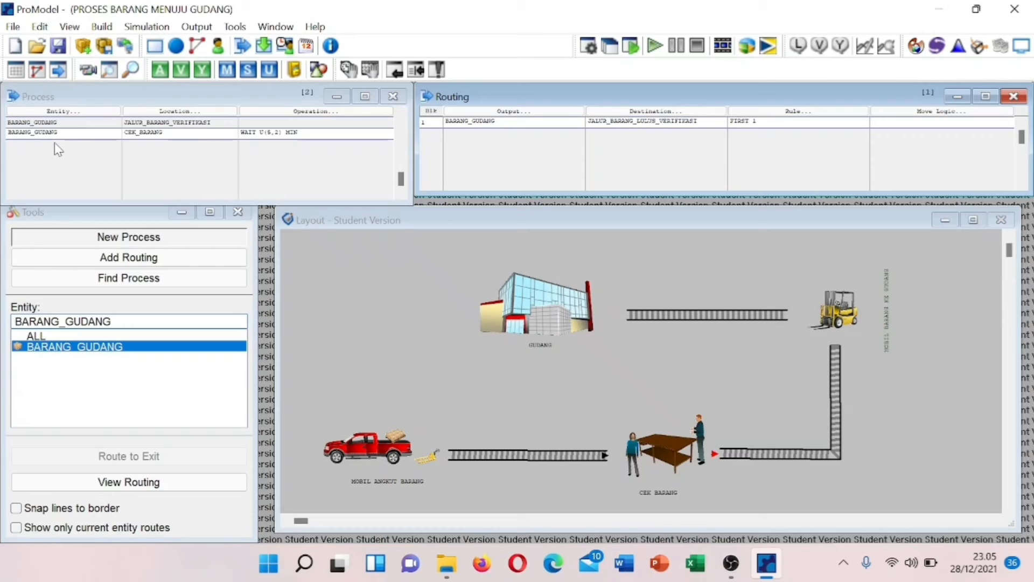
{"action": "left_click", "coordinate": [76, 91]}
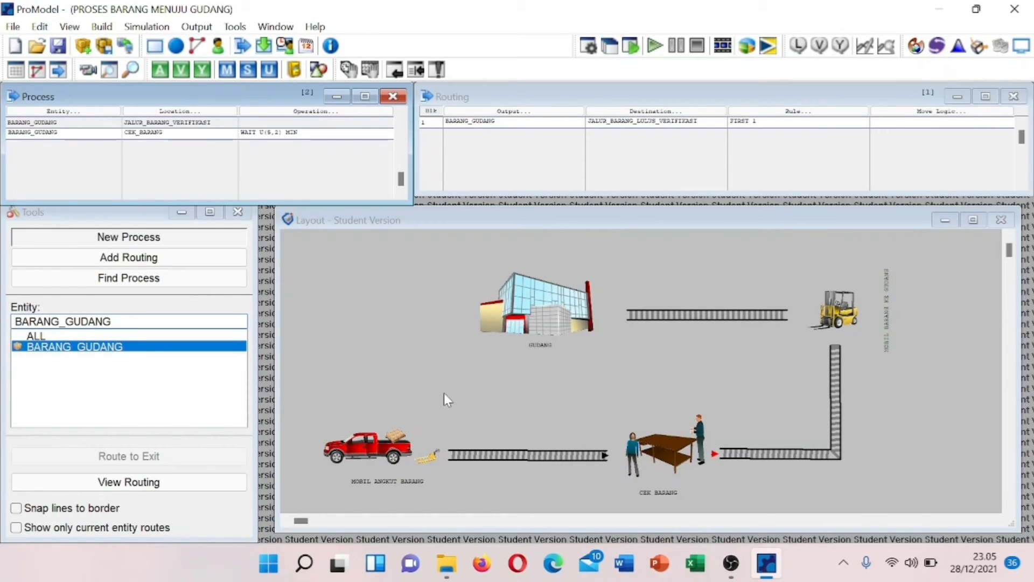
- Link the verification conveyor to the forklift, then the forklift to JALUR_BARANG_KE_GUDANG, in the layout
{"action": "left_click", "coordinate": [838, 359]}
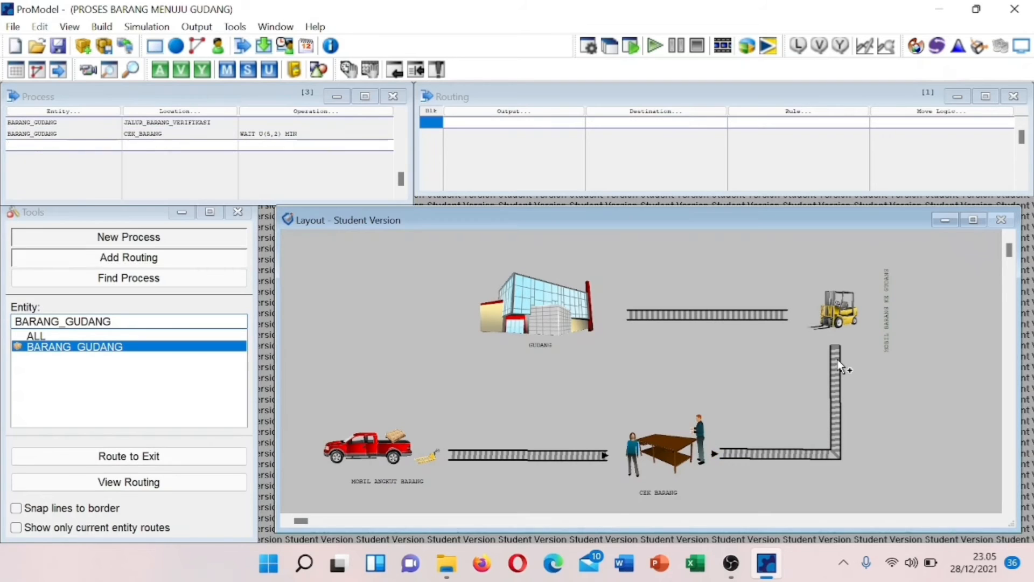
{"action": "left_click", "coordinate": [836, 323]}
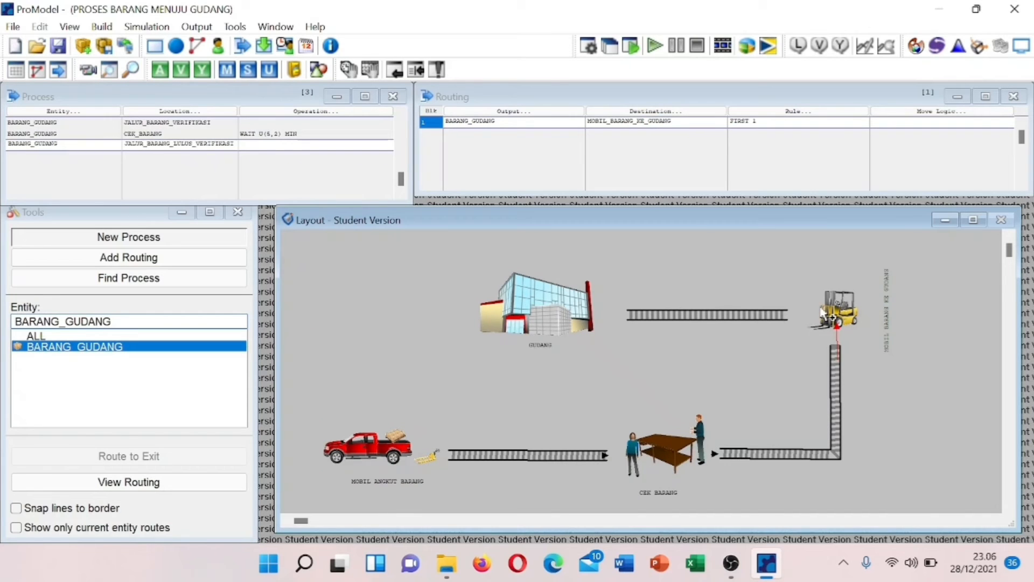
{"action": "left_click", "coordinate": [811, 314]}
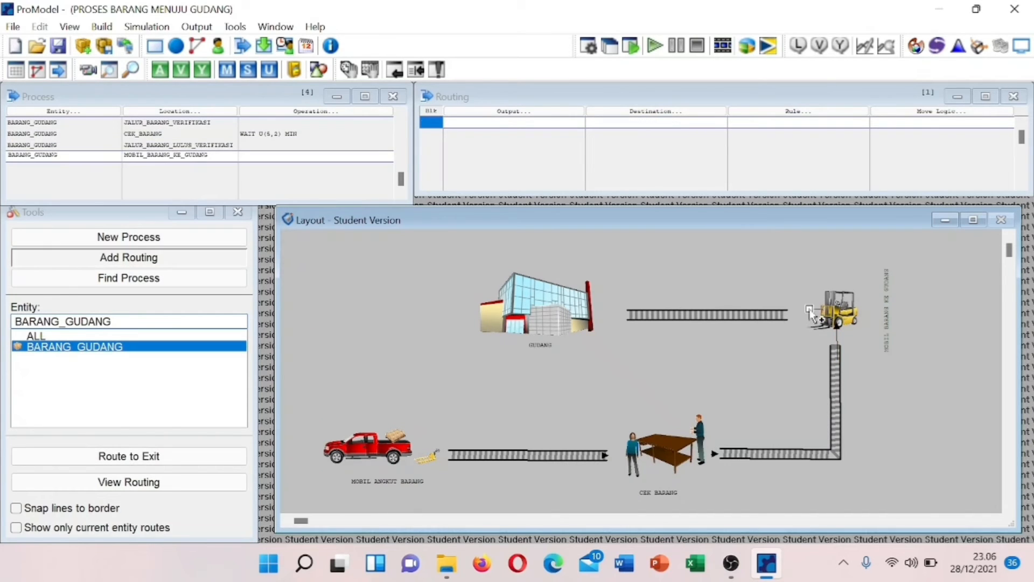
{"action": "left_click", "coordinate": [778, 313]}
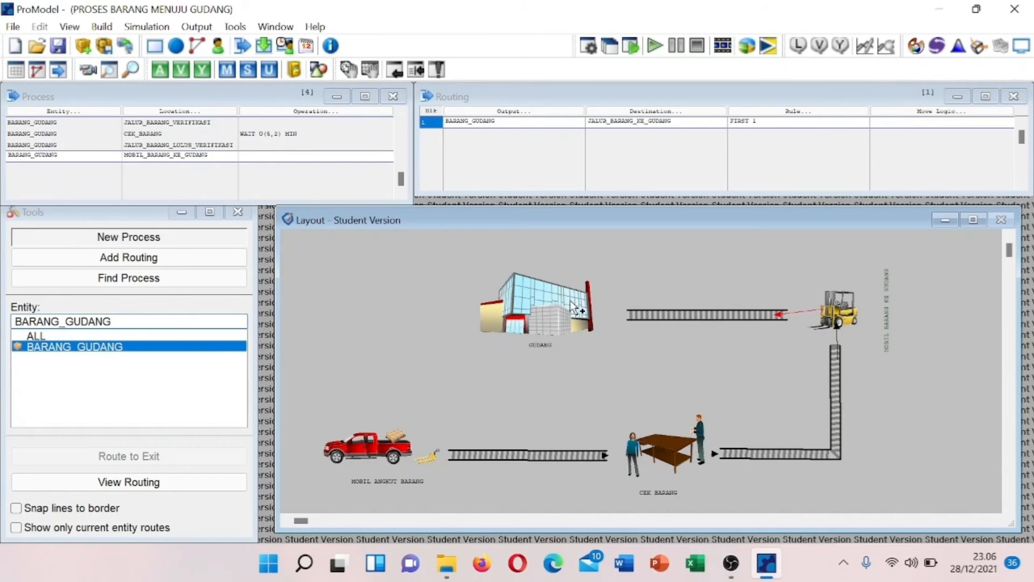
{"action": "left_click", "coordinate": [255, 153]}
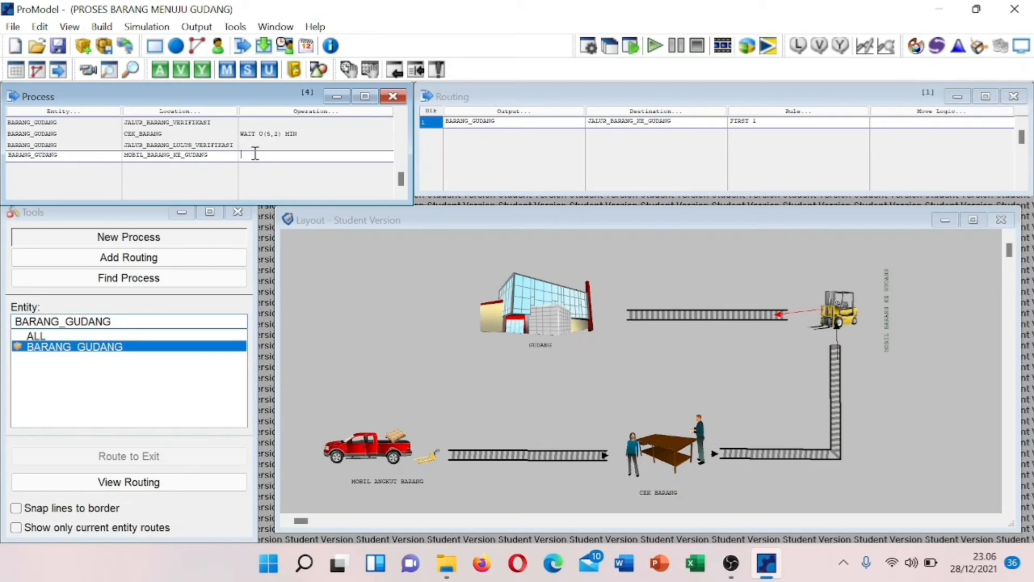
- Enter Wait U(10,1) min as the forklift process operation and compile it successfully
{"action": "double_click", "coordinate": [256, 154]}
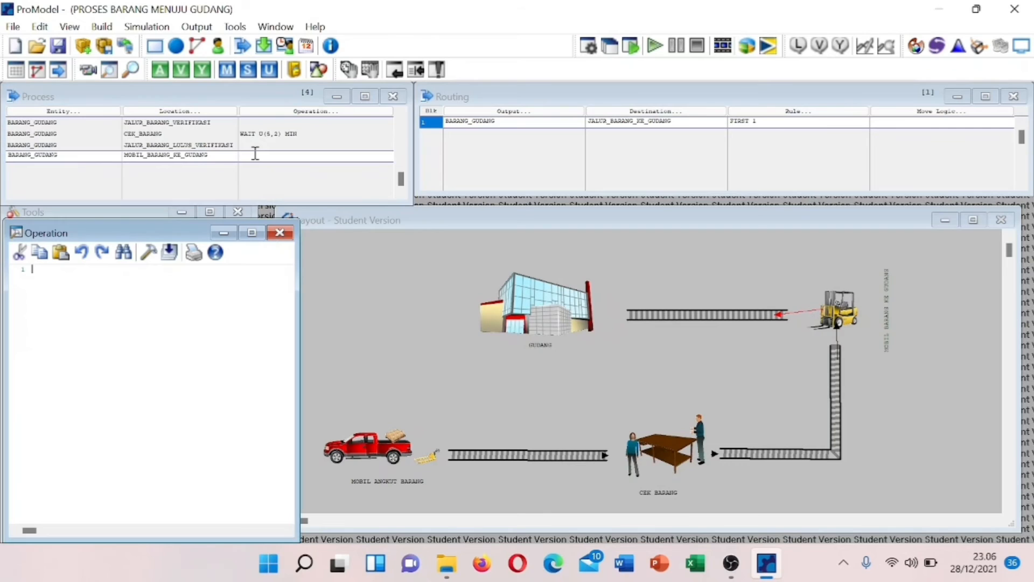
{"action": "left_click_drag", "start_coordinate": [129, 225], "coordinate": [149, 189]}
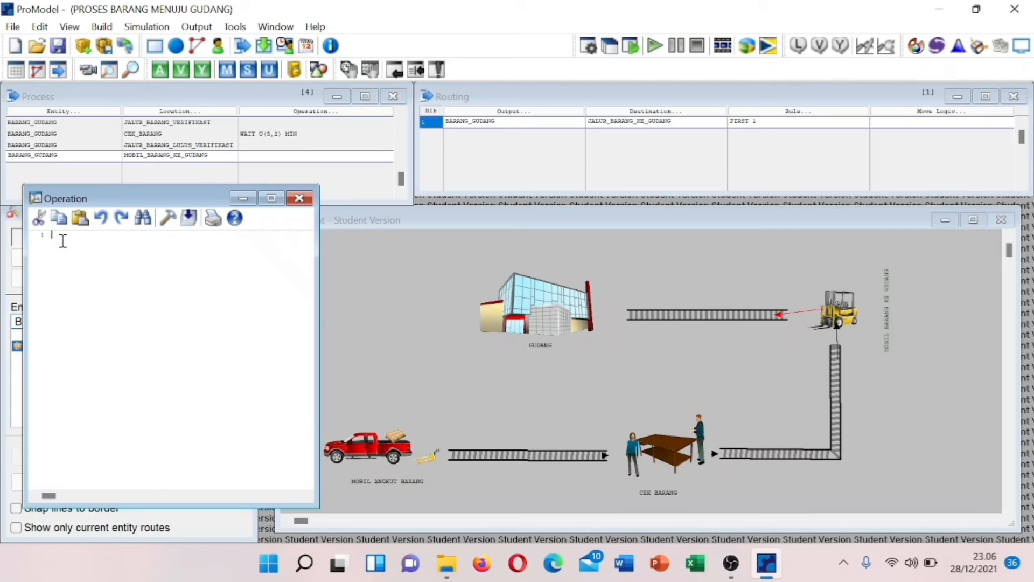
{"action": "type", "text": "WAI"}
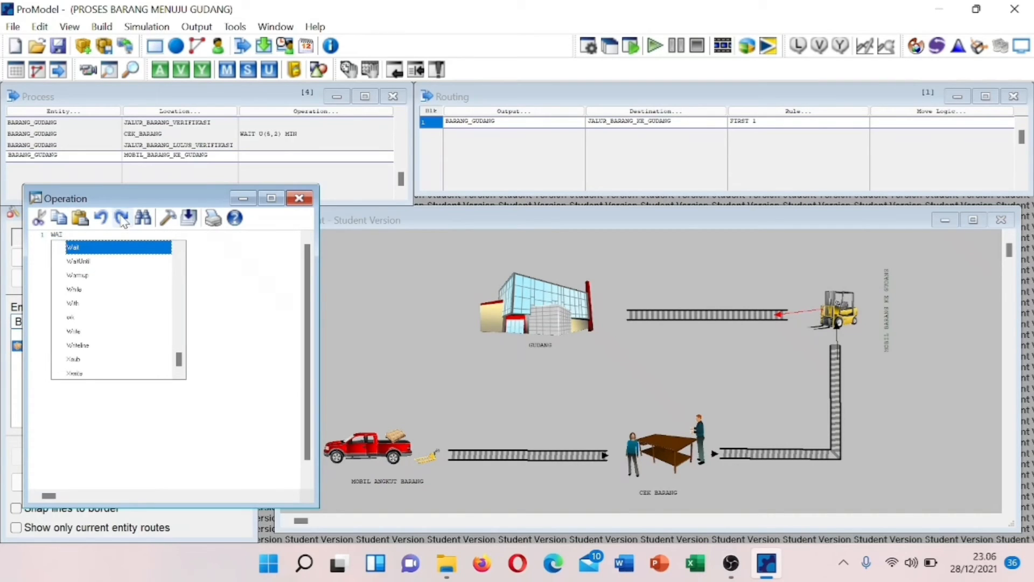
{"action": "key", "text": "Return"}
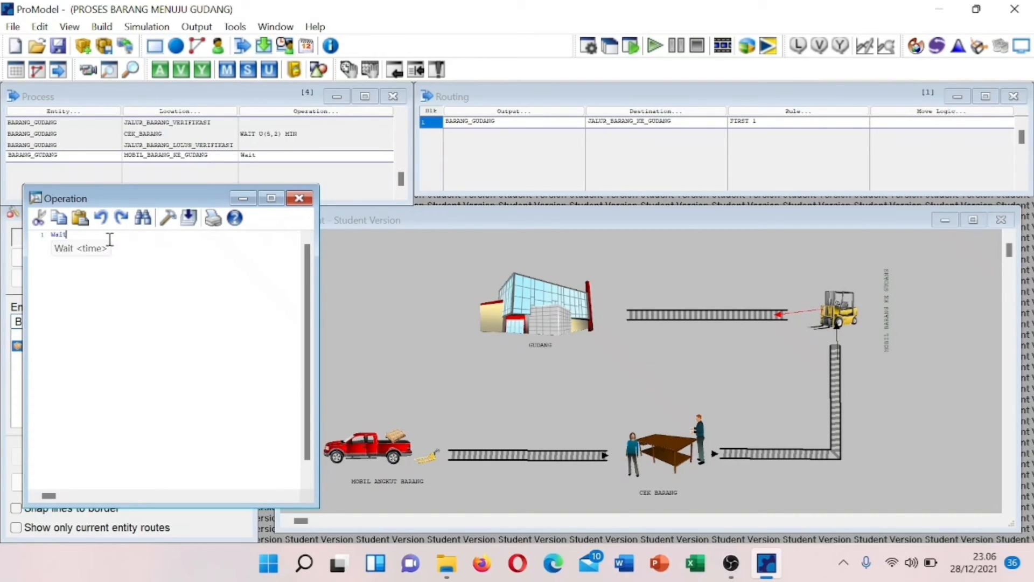
{"action": "type", "text": "U"}
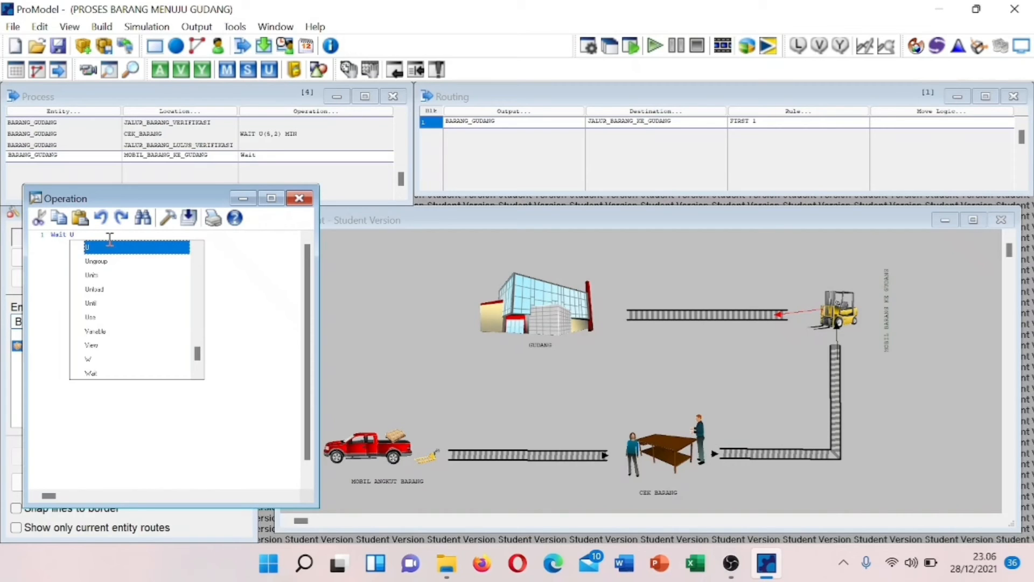
{"action": "type", "text": "("}
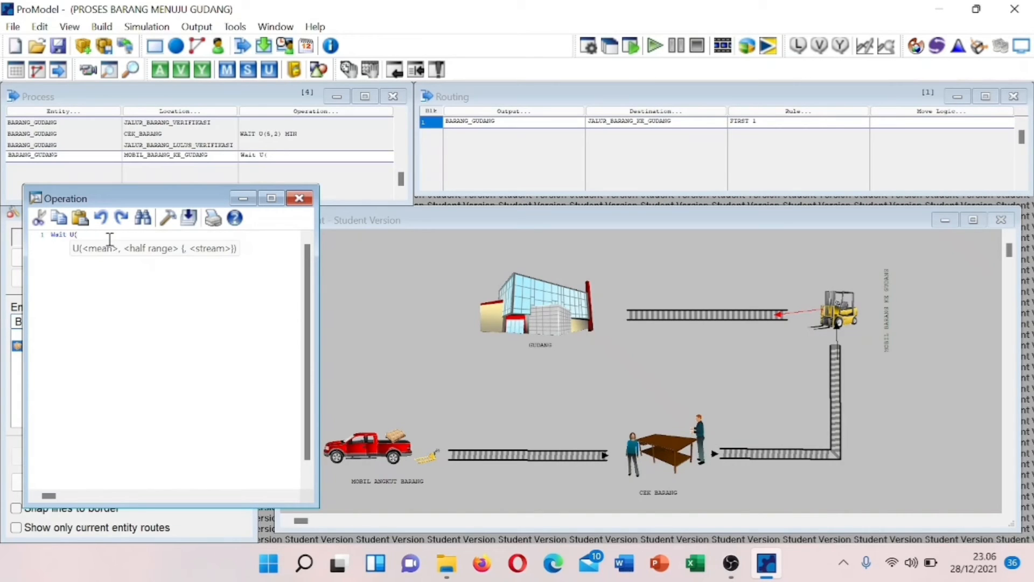
{"action": "type", "text": "10,1) M"}
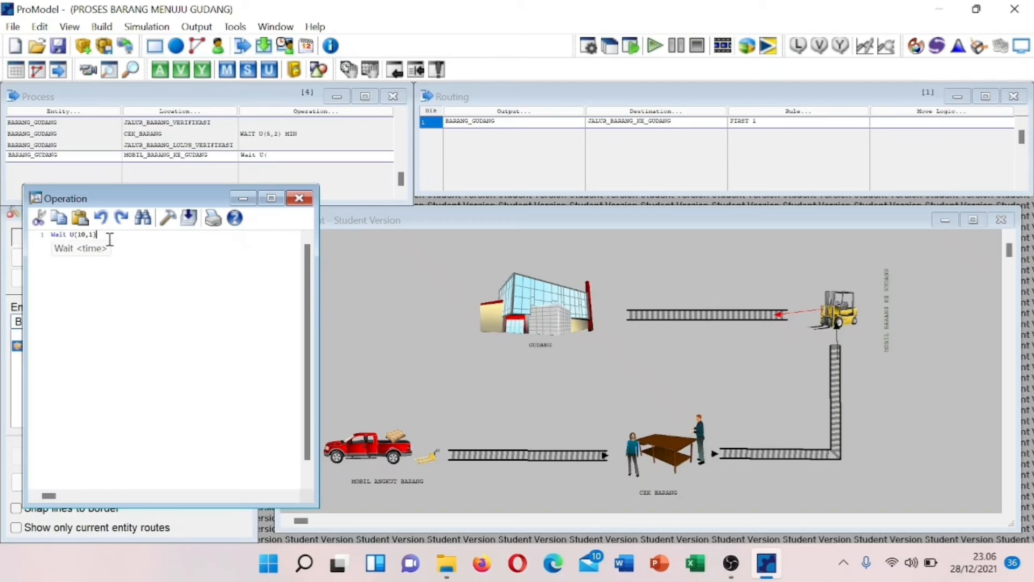
{"action": "key", "text": "Return"}
{"action": "left_click", "coordinate": [189, 218]}
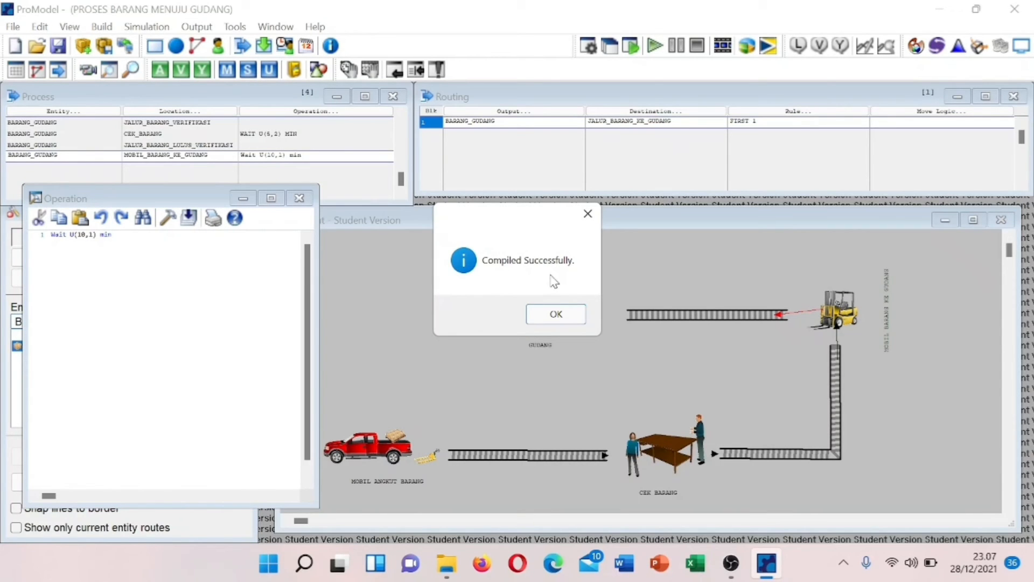
{"action": "left_click", "coordinate": [554, 316]}
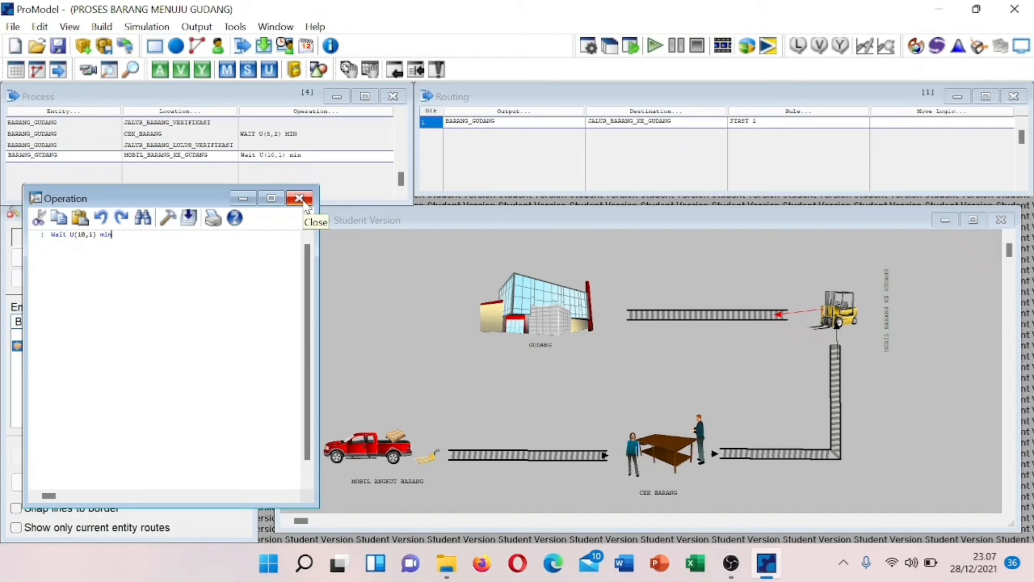
{"action": "left_click", "coordinate": [299, 199]}
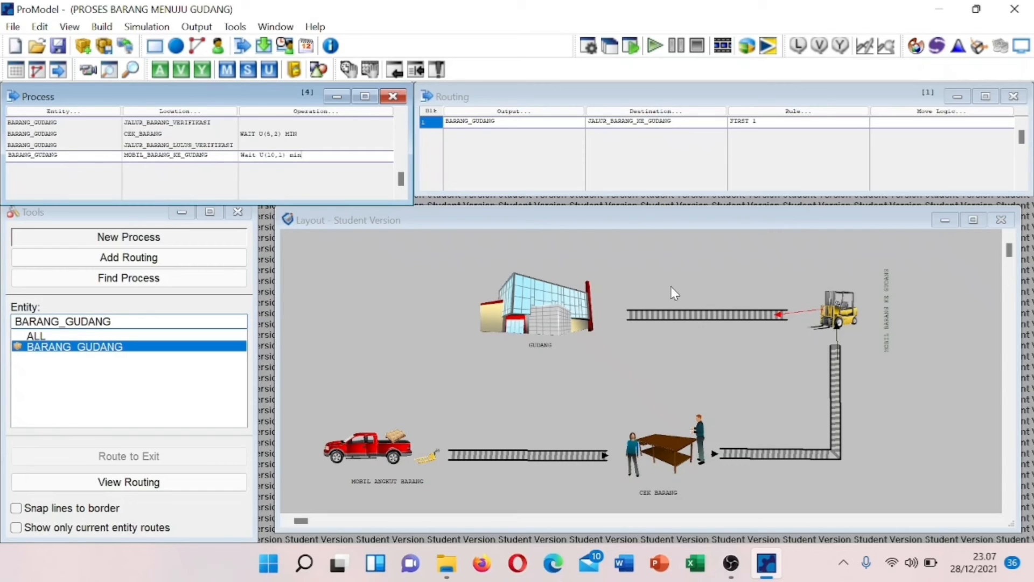
- Link JALUR_BARANG_KE_GUDANG to GUDANG, then add a BARANG_GUDANG process record at GUDANG
{"action": "left_click", "coordinate": [645, 312]}
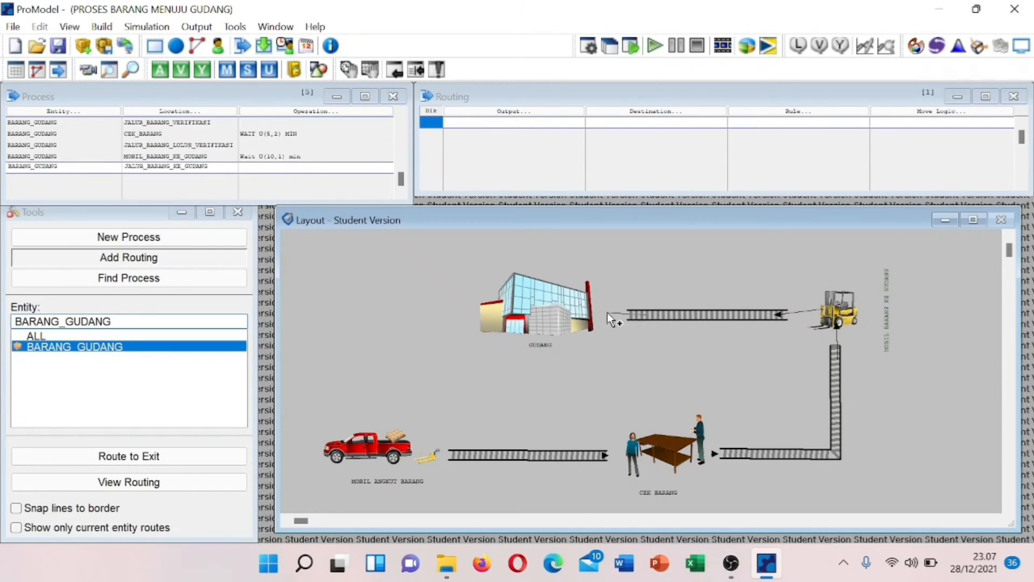
{"action": "left_click", "coordinate": [573, 316]}
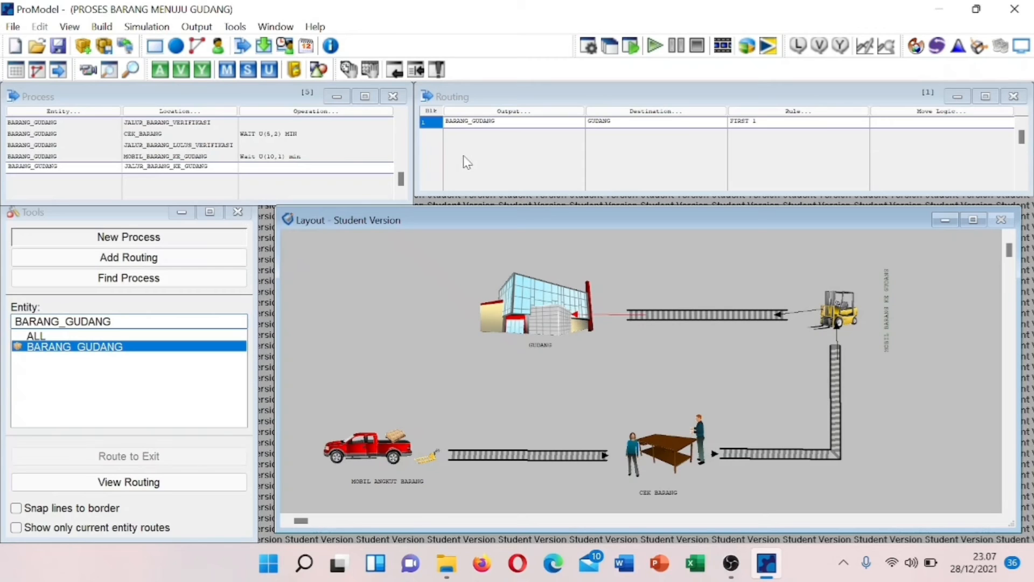
{"action": "left_click", "coordinate": [67, 176]}
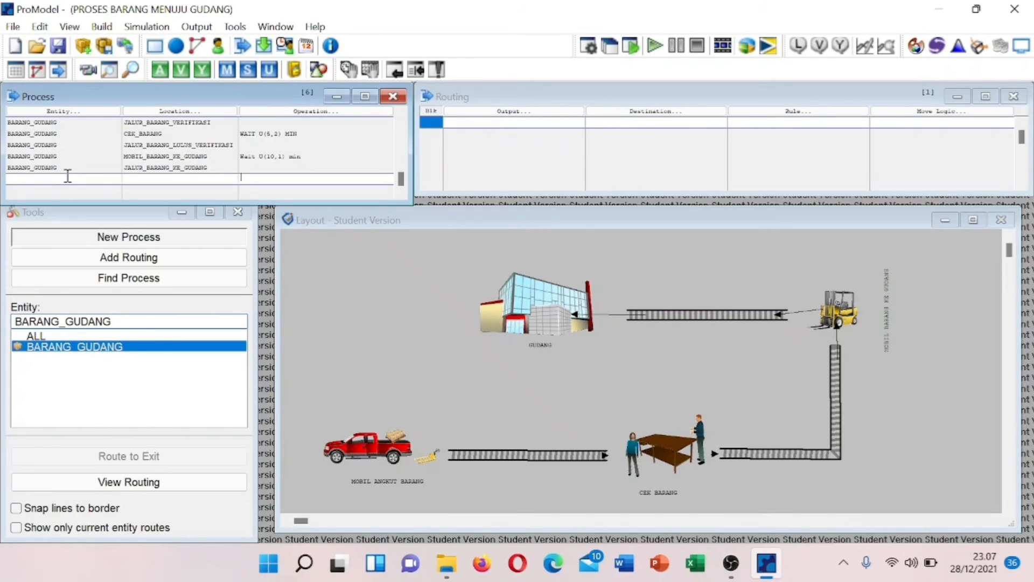
{"action": "left_click", "coordinate": [67, 176]}
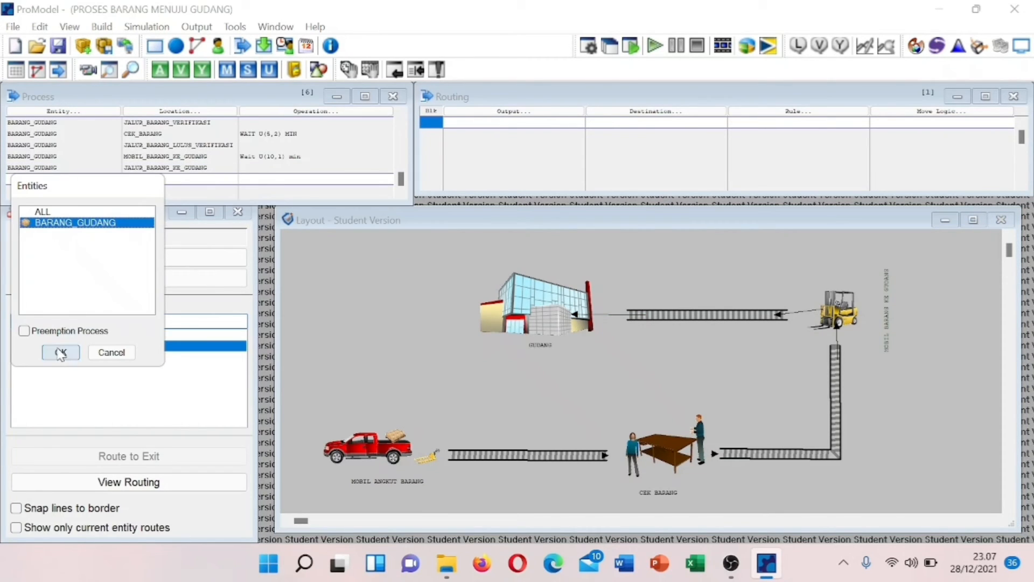
{"action": "left_click", "coordinate": [60, 353]}
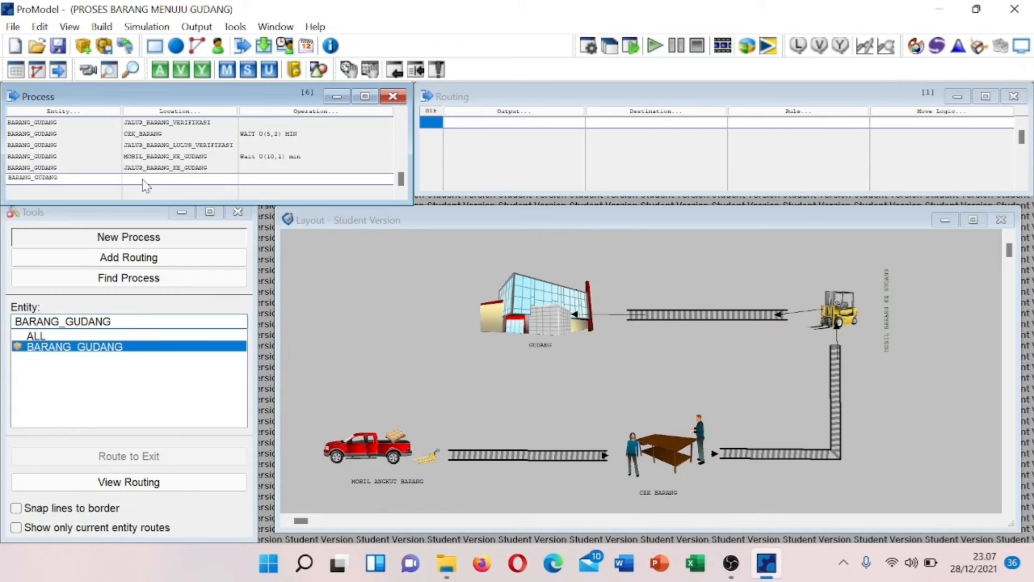
{"action": "left_click", "coordinate": [143, 179]}
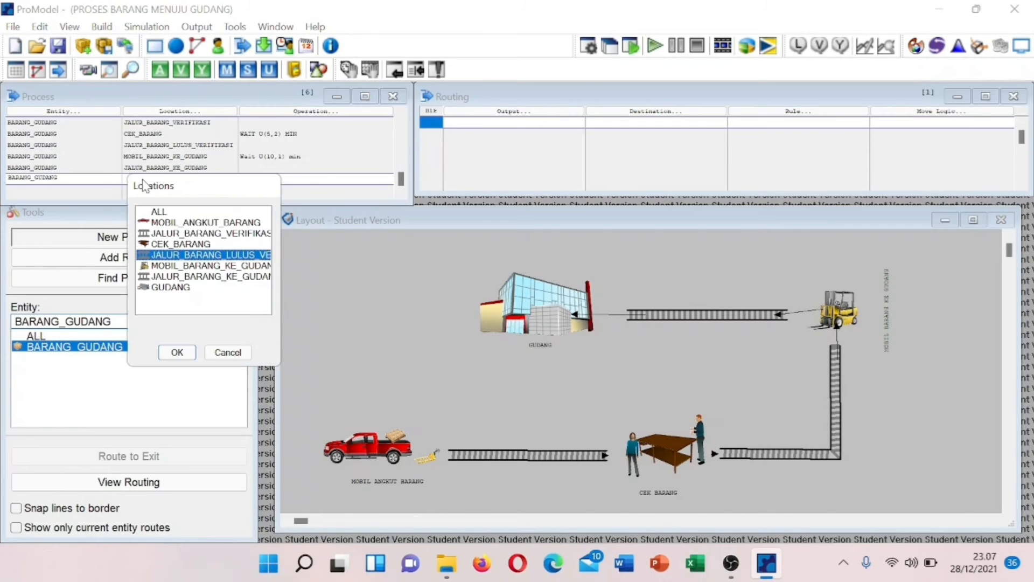
{"action": "left_click", "coordinate": [170, 289]}
{"action": "left_click", "coordinate": [176, 353]}
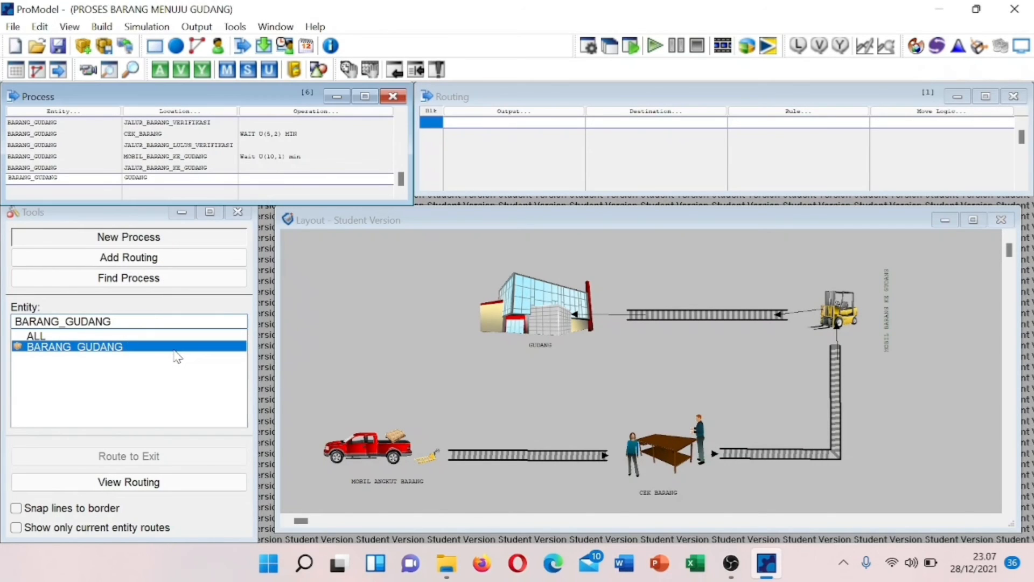
- Give the GUDANG record a BARANG_GUDANG routing to EXIT under FIRST 1
{"action": "left_click", "coordinate": [493, 125]}
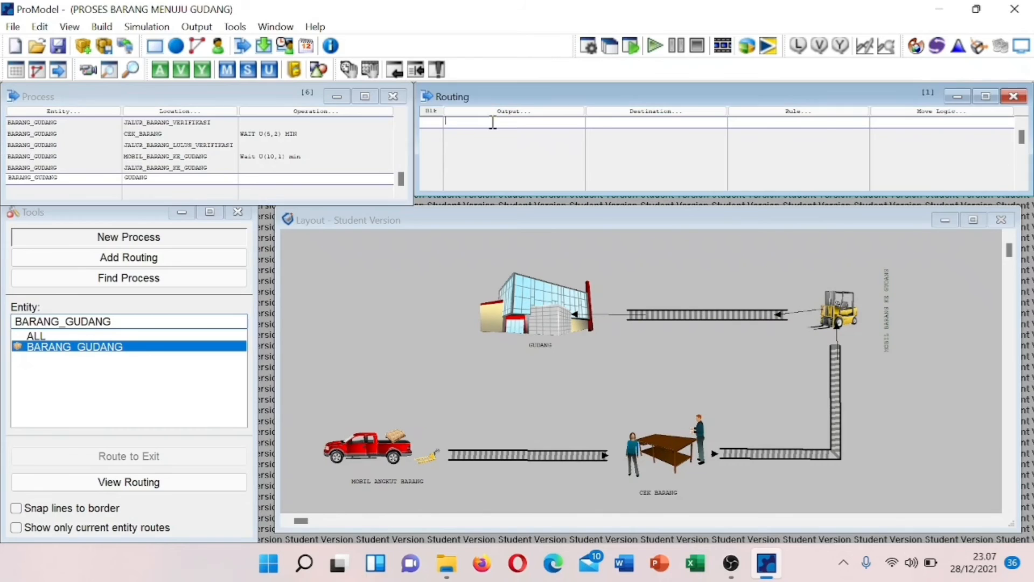
{"action": "left_click", "coordinate": [494, 296]}
{"action": "left_click", "coordinate": [605, 127]}
{"action": "left_click", "coordinate": [605, 127]}
{"action": "left_click", "coordinate": [628, 232]}
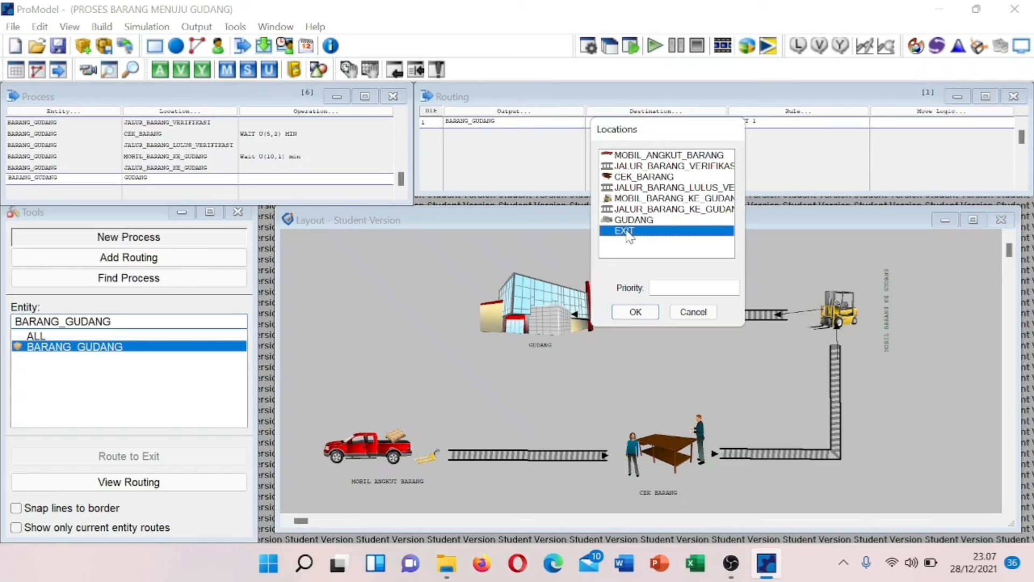
{"action": "left_click", "coordinate": [635, 311]}
{"action": "left_click", "coordinate": [635, 312]}
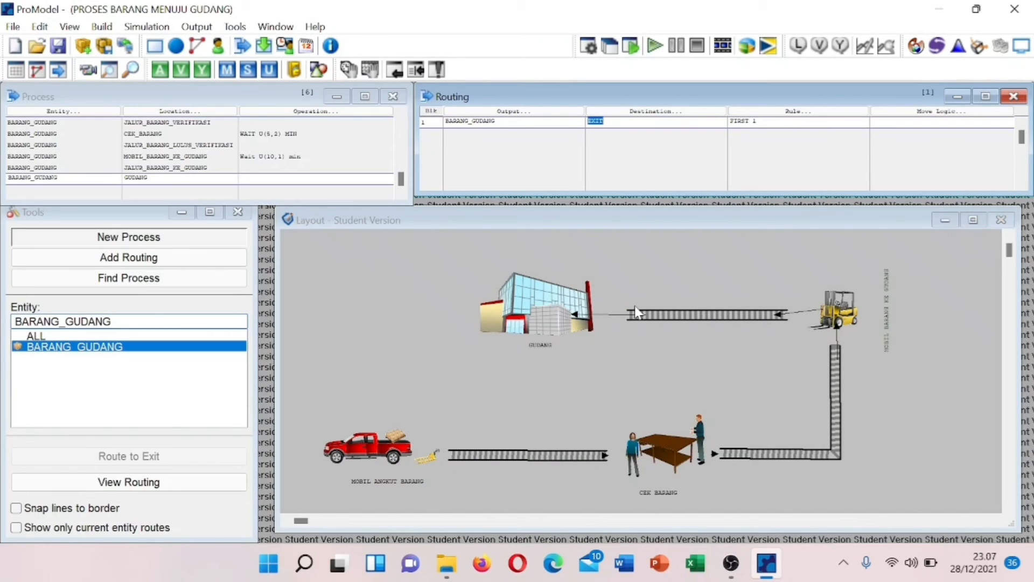
{"action": "left_click", "coordinate": [211, 122]}
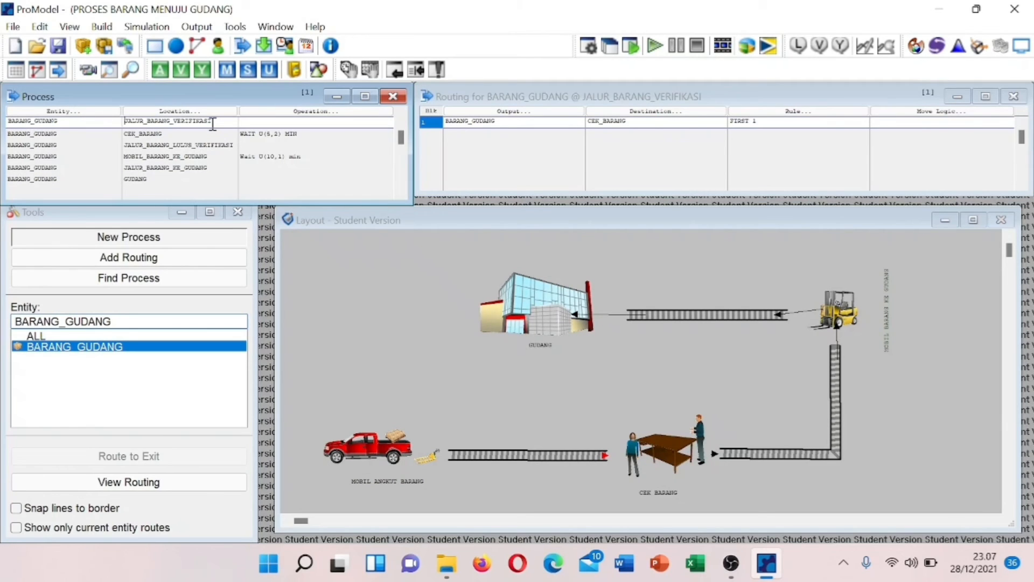
- Review the routings of the CEK_BARANG, verification conveyor, forklift and JALUR_BARANG_KE_GUDANG records
{"action": "key", "text": "Down"}
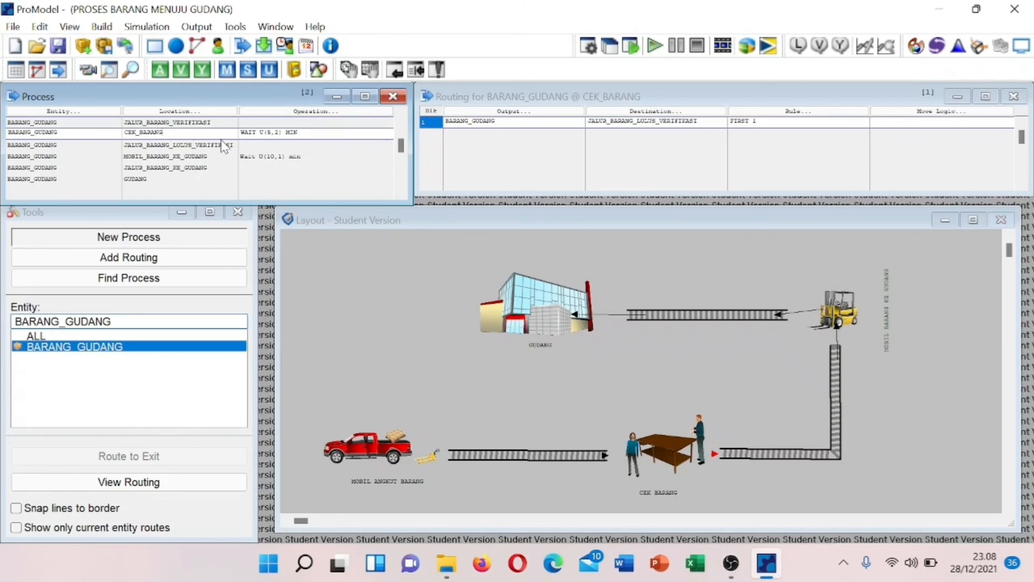
{"action": "left_click", "coordinate": [223, 144]}
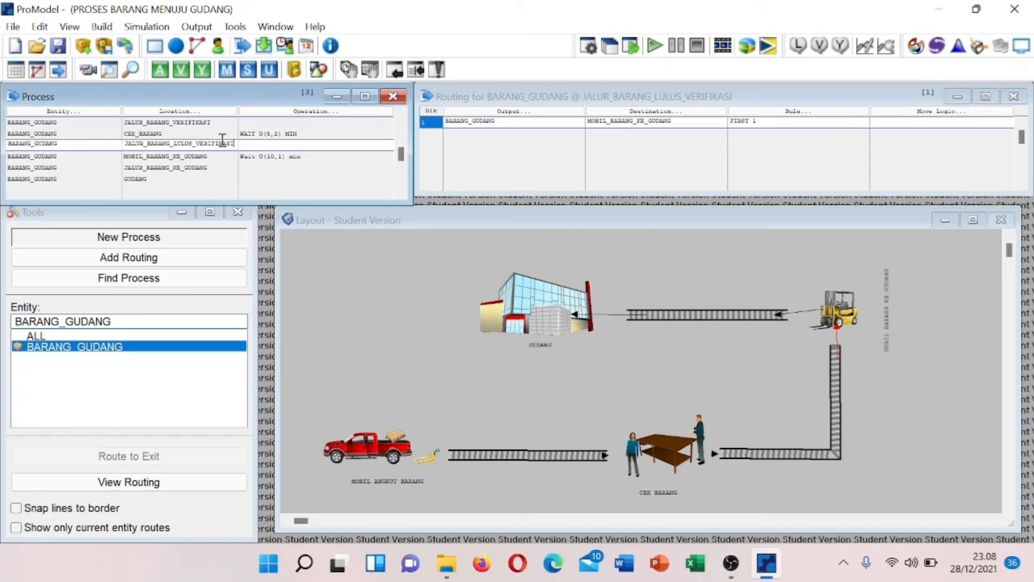
{"action": "key", "text": "Down"}
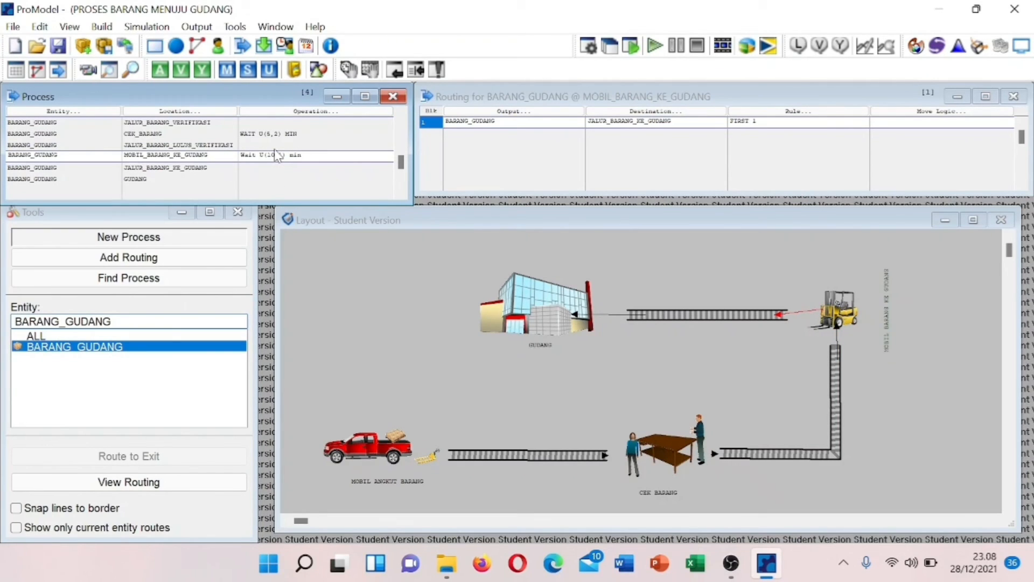
{"action": "key", "text": "Down"}
{"action": "key", "text": "Down"}
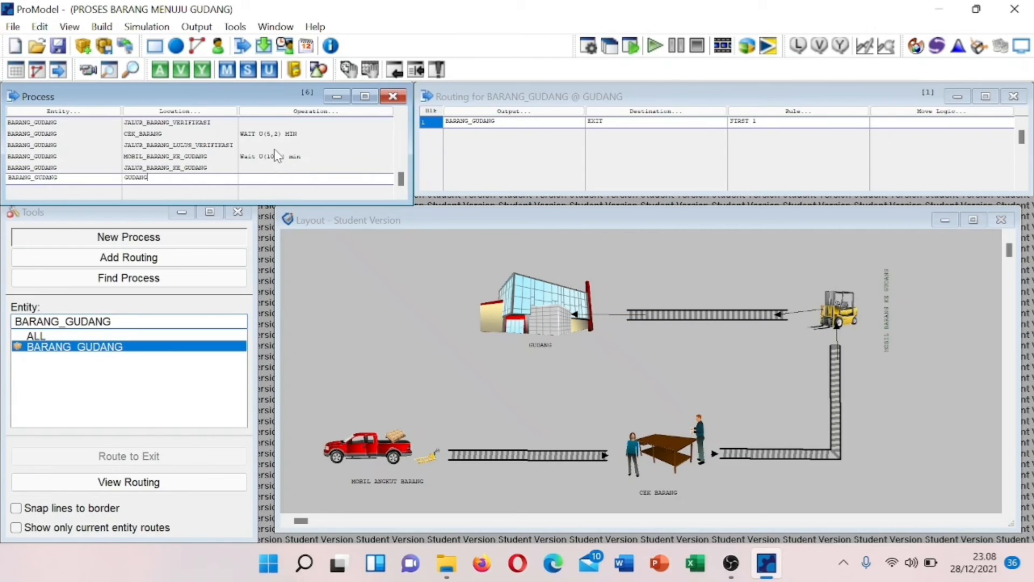
{"action": "left_click", "coordinate": [156, 31]}
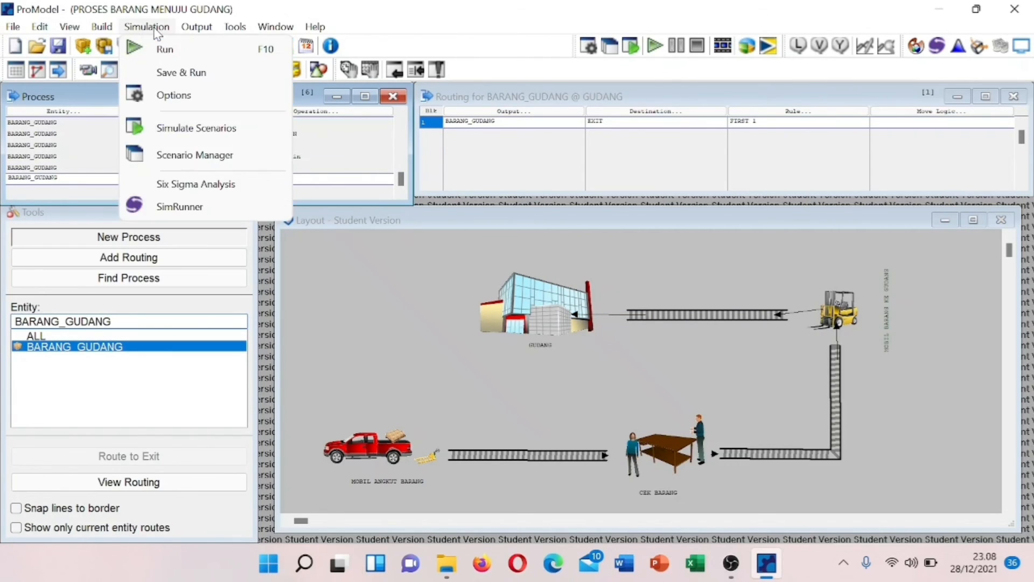
- Set the simulation run length to 100 with clock precision in hours
{"action": "left_click", "coordinate": [180, 97]}
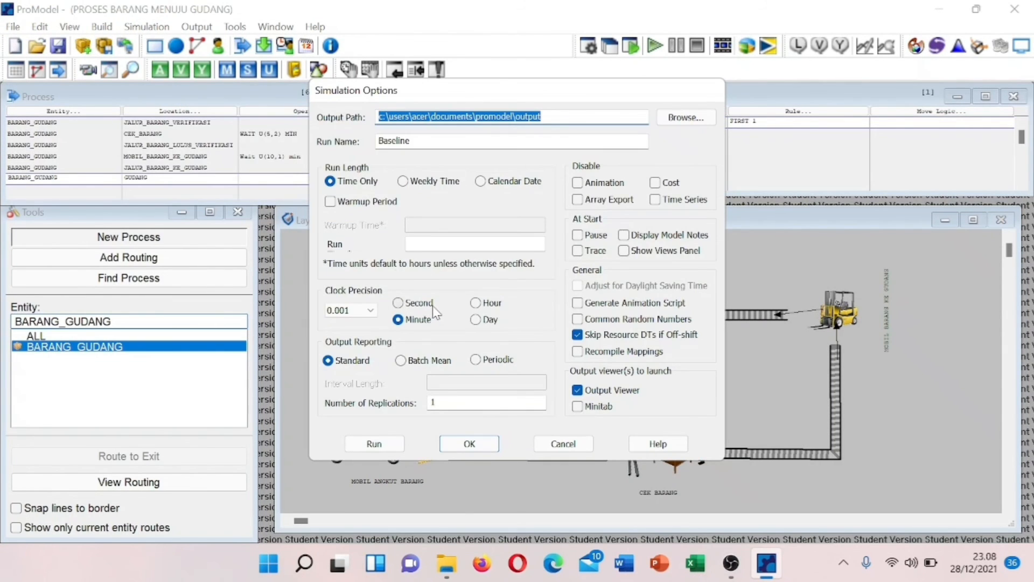
{"action": "left_click", "coordinate": [422, 246]}
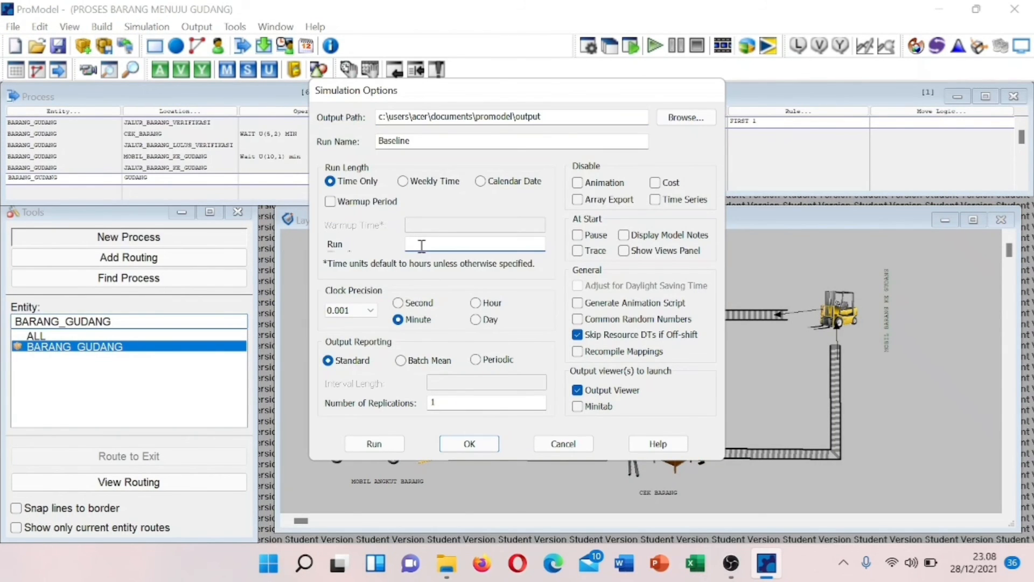
{"action": "type", "text": "100"}
{"action": "left_click", "coordinate": [479, 305]}
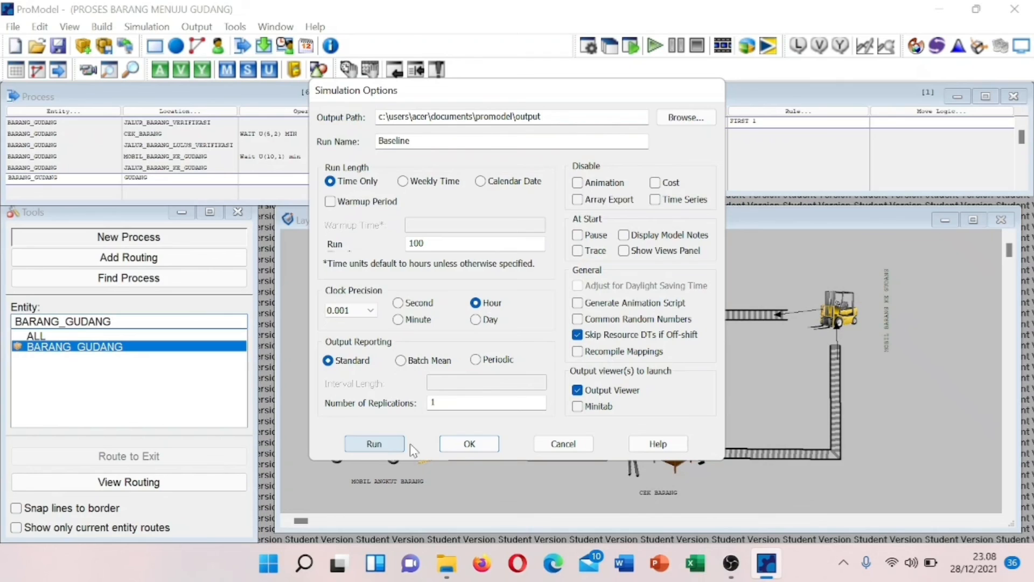
{"action": "left_click", "coordinate": [463, 448]}
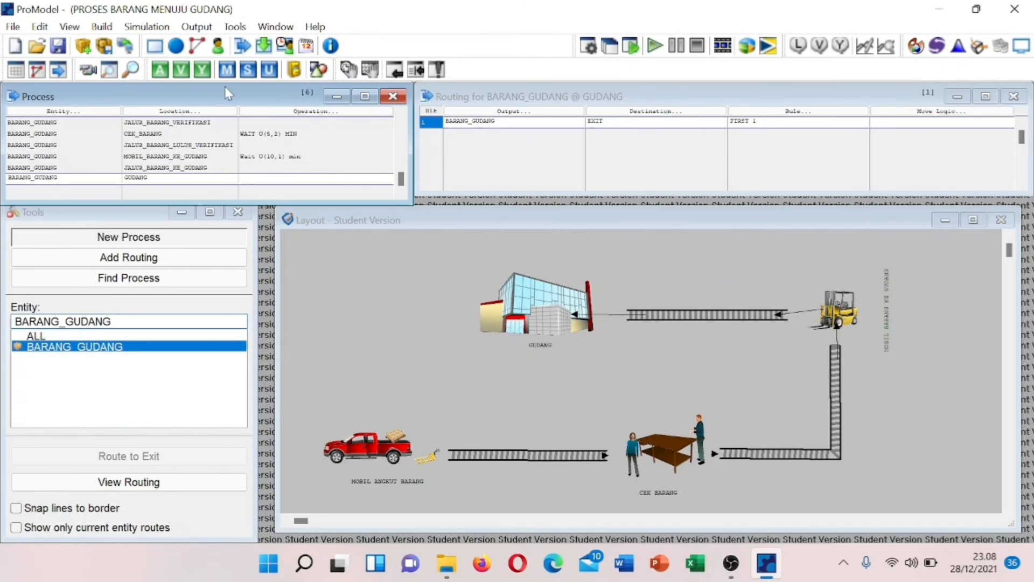
{"action": "left_click", "coordinate": [145, 27]}
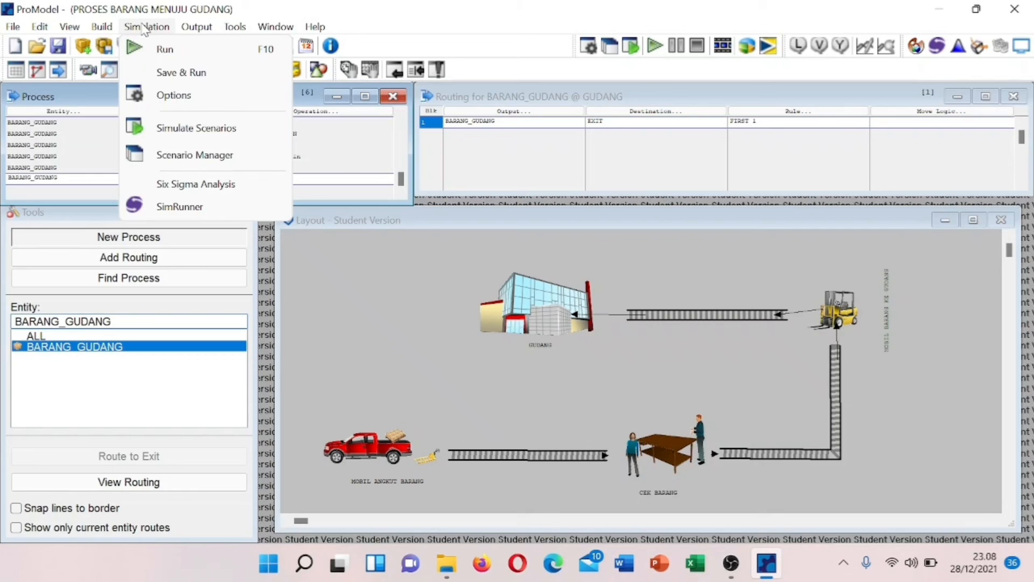
- Start the run and save the model as a new .mod file named with the student's name and ID
{"action": "left_click", "coordinate": [167, 47]}
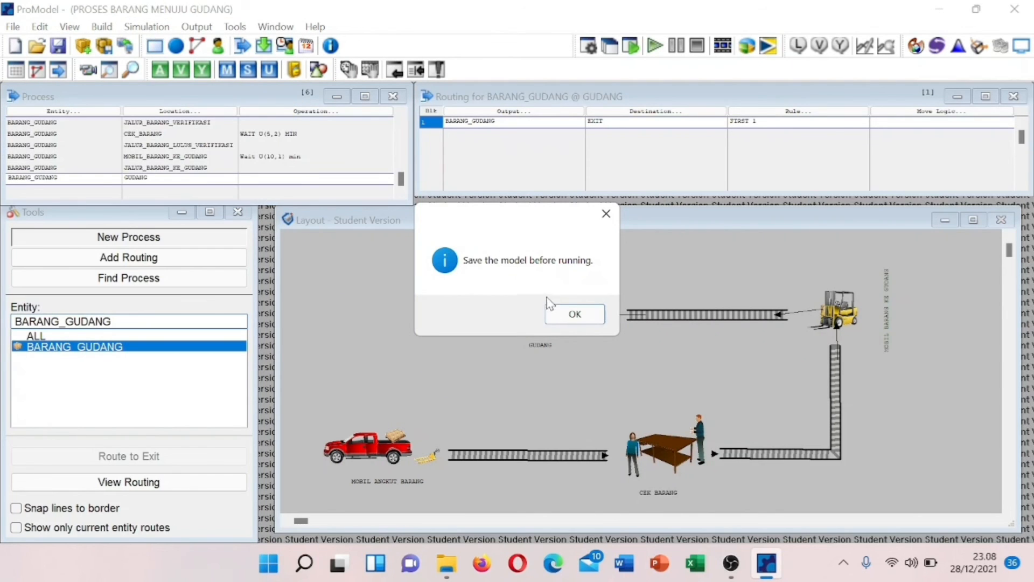
{"action": "left_click", "coordinate": [572, 313]}
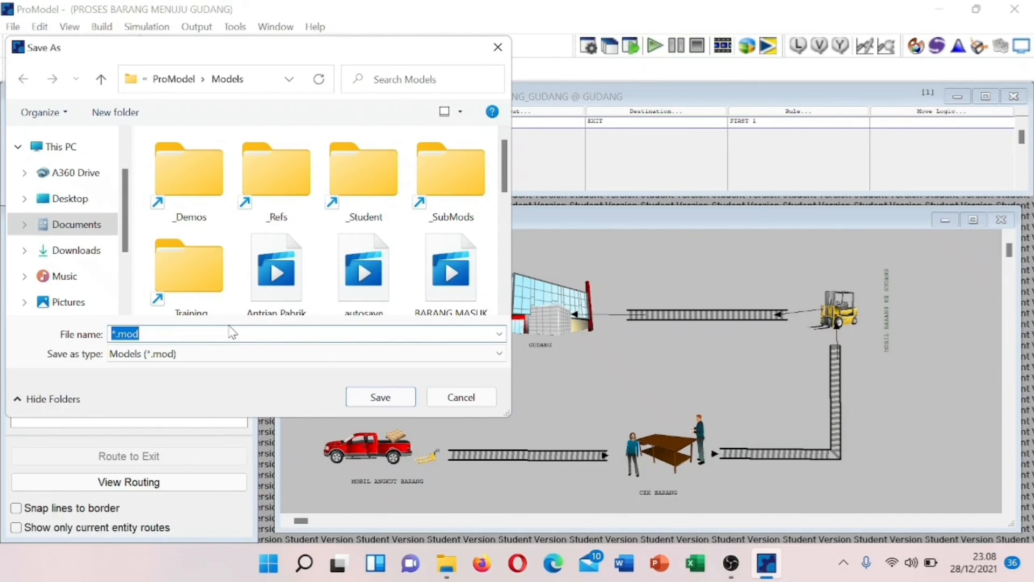
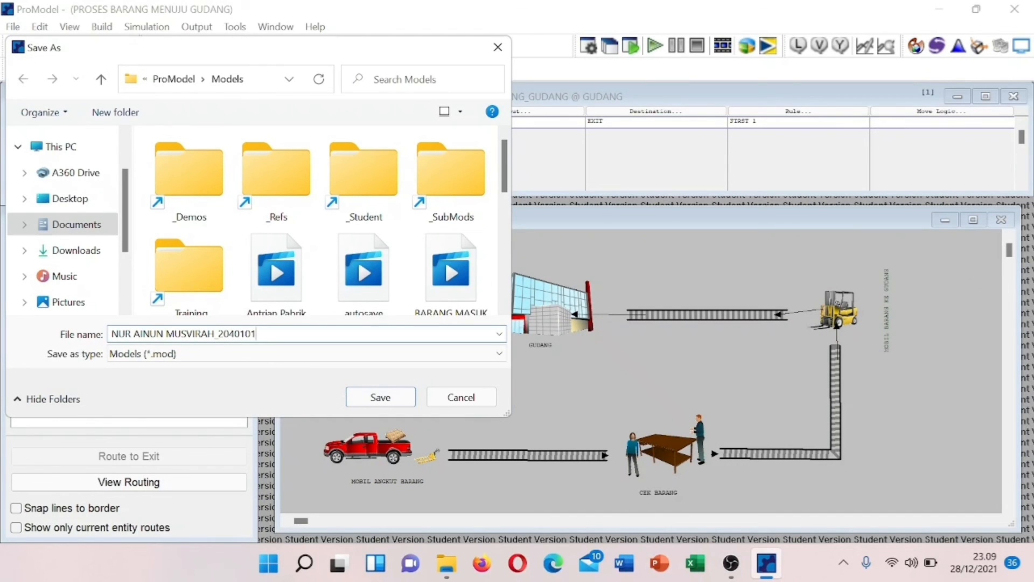
{"action": "type", "text": "PEMSIS"}
{"action": "type", "text": "2020"}
{"action": "left_click", "coordinate": [380, 396]}
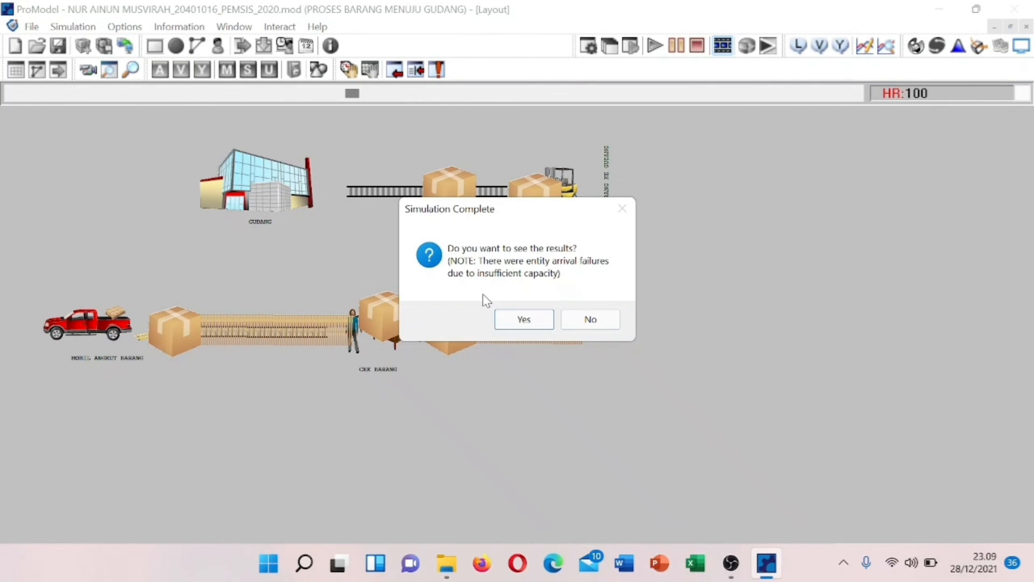
- Choose Yes to view results once the run reaches HR:100
{"action": "left_click", "coordinate": [510, 318]}
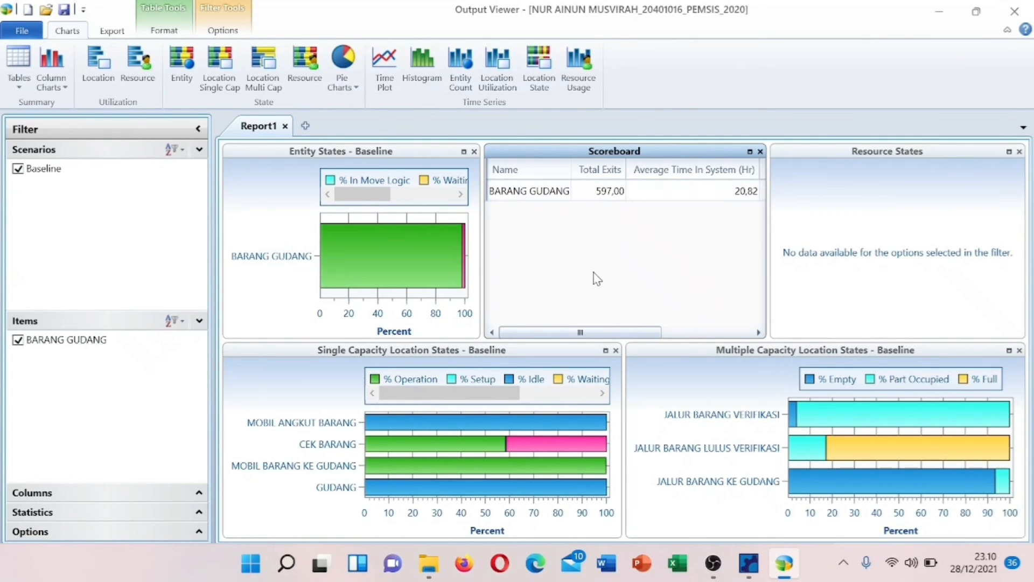
- Scroll the Scoreboard columns and Entity States legend, then hide % Blocked from the chart
{"action": "left_click_drag", "start_coordinate": [580, 334], "coordinate": [634, 336]}
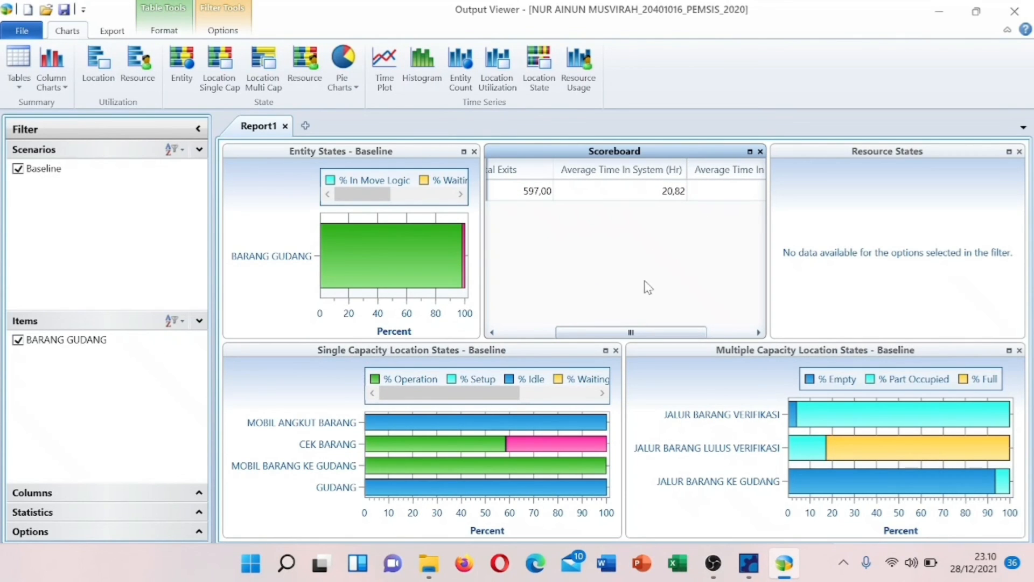
{"action": "left_click_drag", "start_coordinate": [634, 335], "coordinate": [698, 336]}
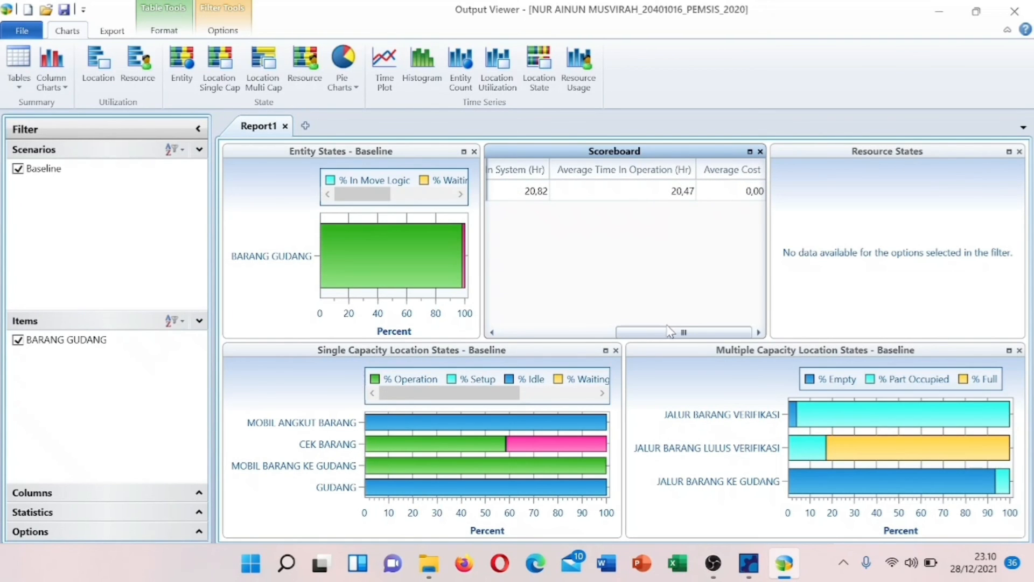
{"action": "left_click_drag", "start_coordinate": [706, 334], "coordinate": [616, 334]}
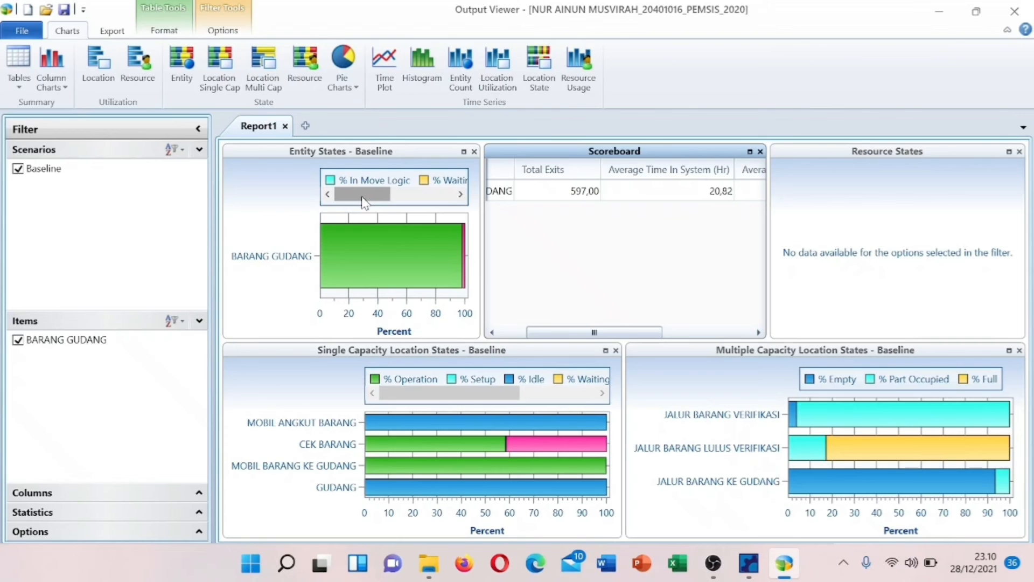
{"action": "left_click_drag", "start_coordinate": [369, 203], "coordinate": [429, 206]}
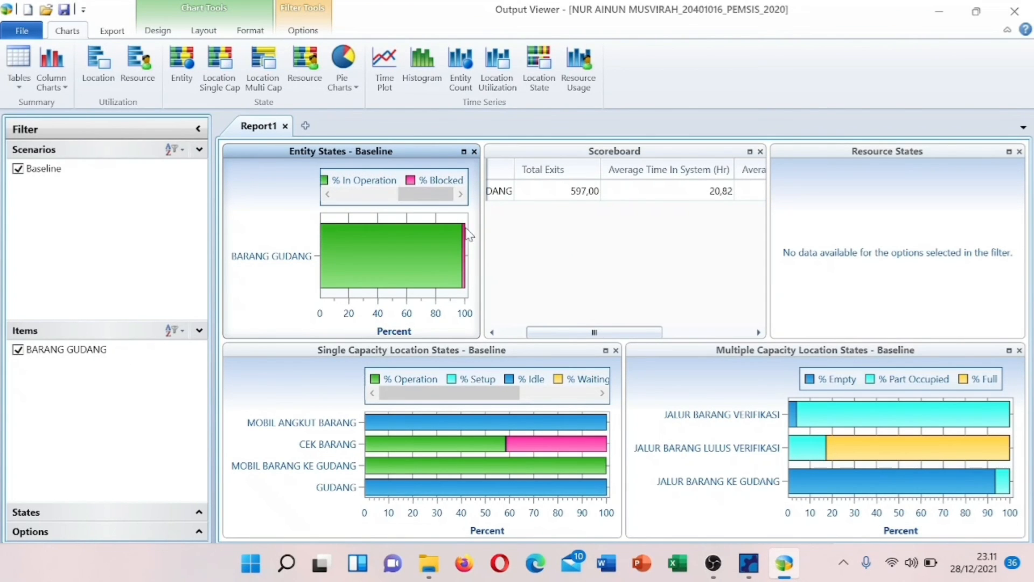
{"action": "left_click", "coordinate": [446, 198]}
{"action": "left_click", "coordinate": [357, 176]}
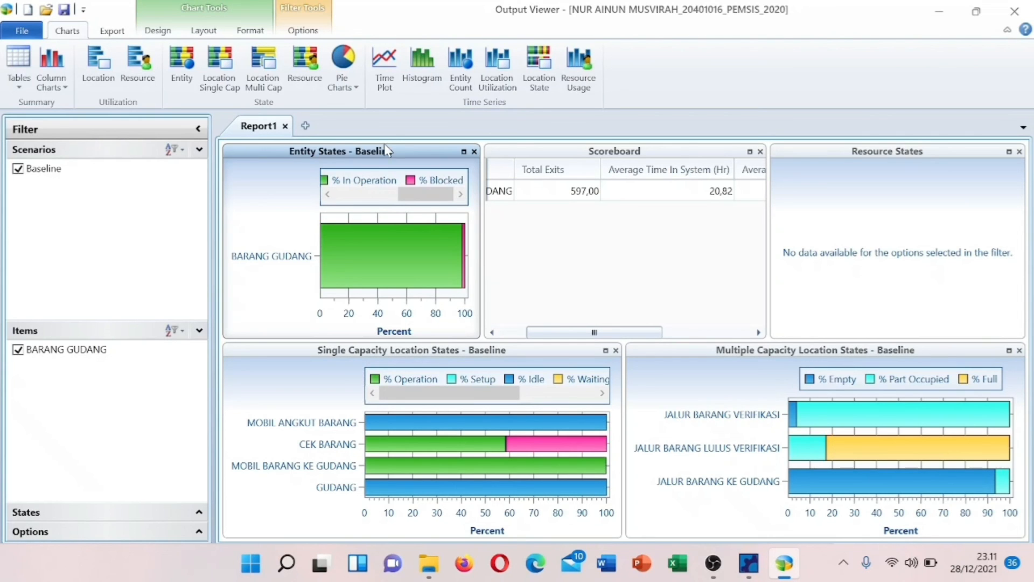